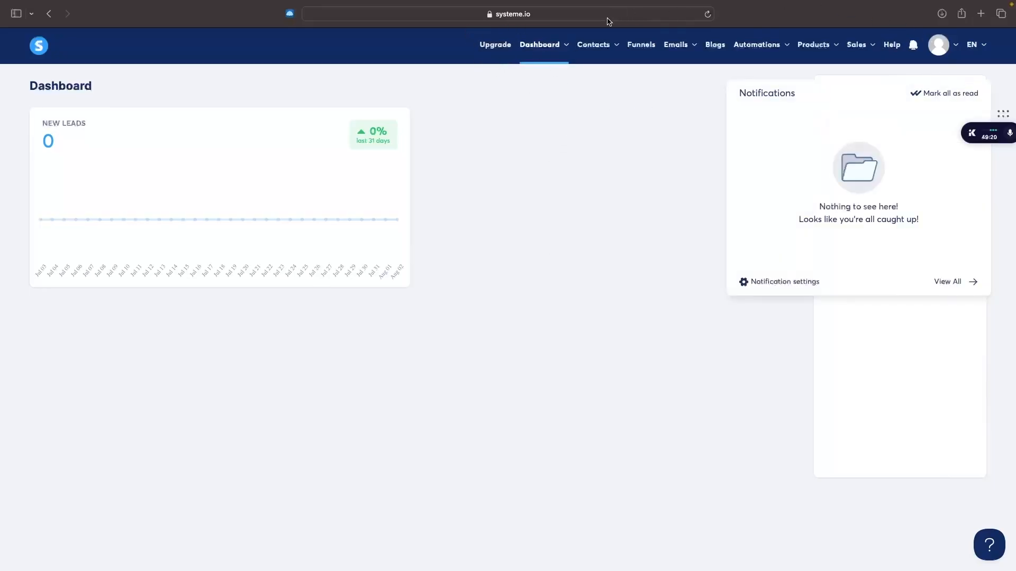
# Step: Start a new course in the courses area and name it "YouTube Affiliate Marketing Mastery"
pyautogui.moveTo(812, 45)
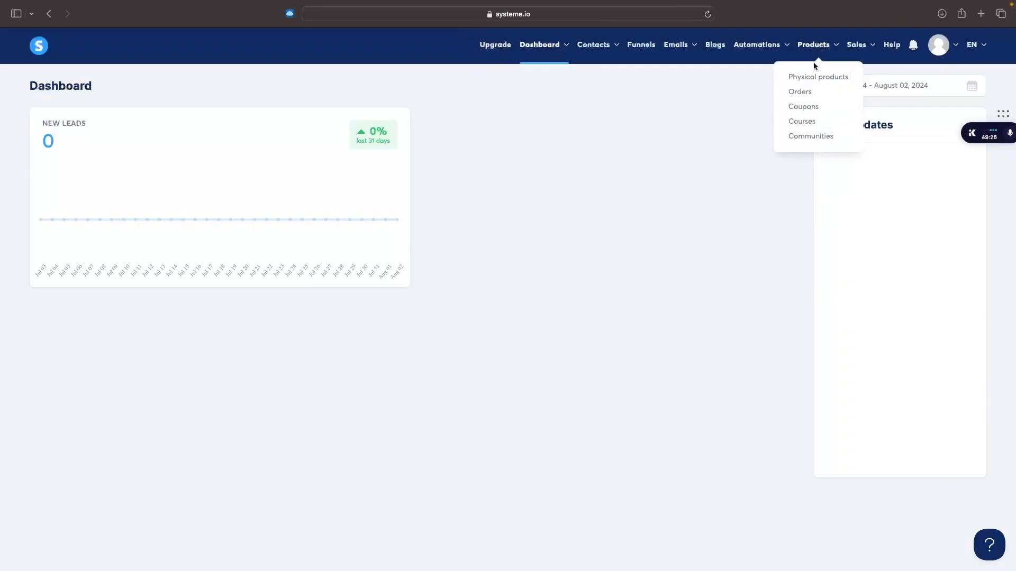
pyautogui.click(799, 127)
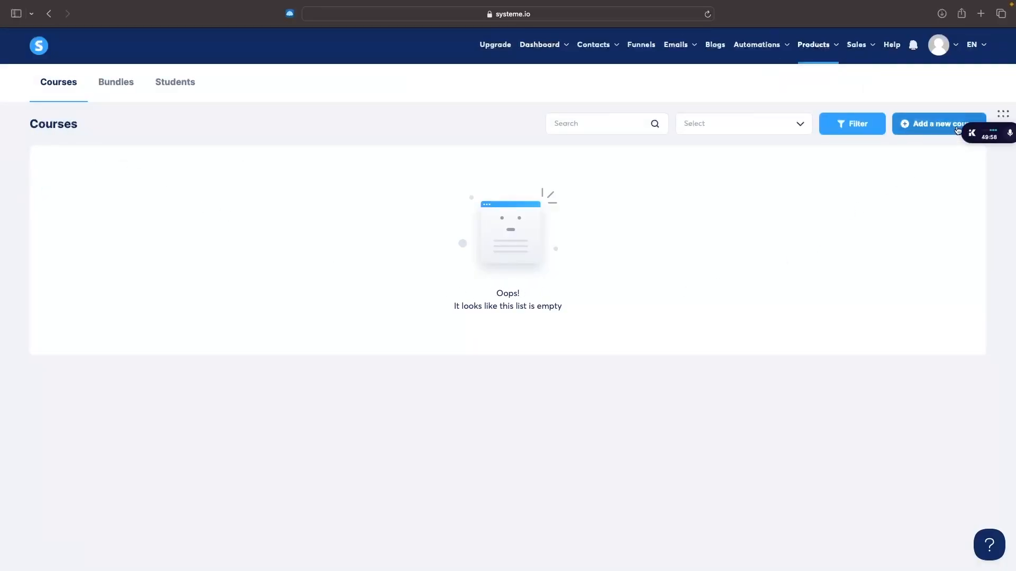
pyautogui.click(916, 127)
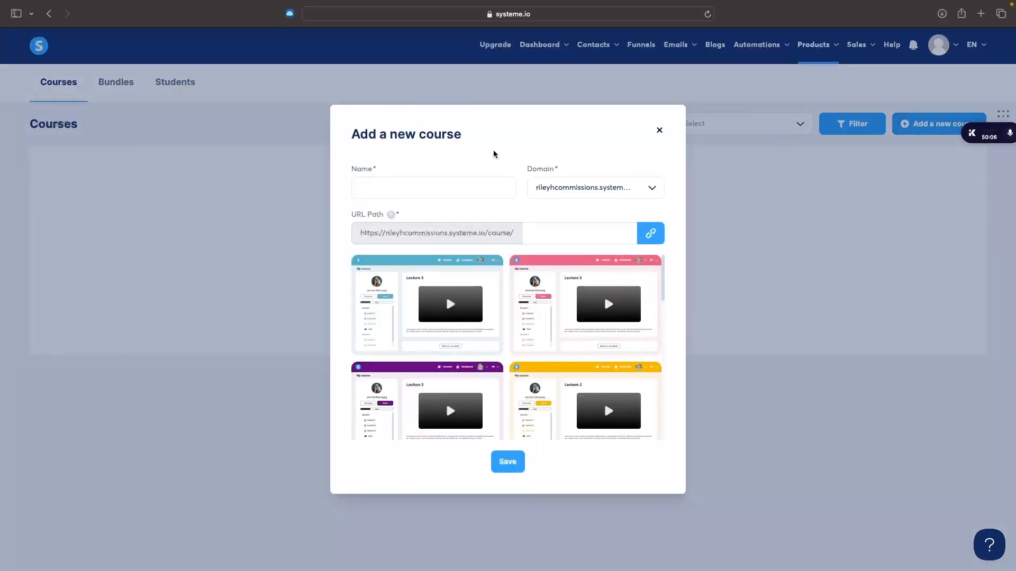
pyautogui.click(377, 185)
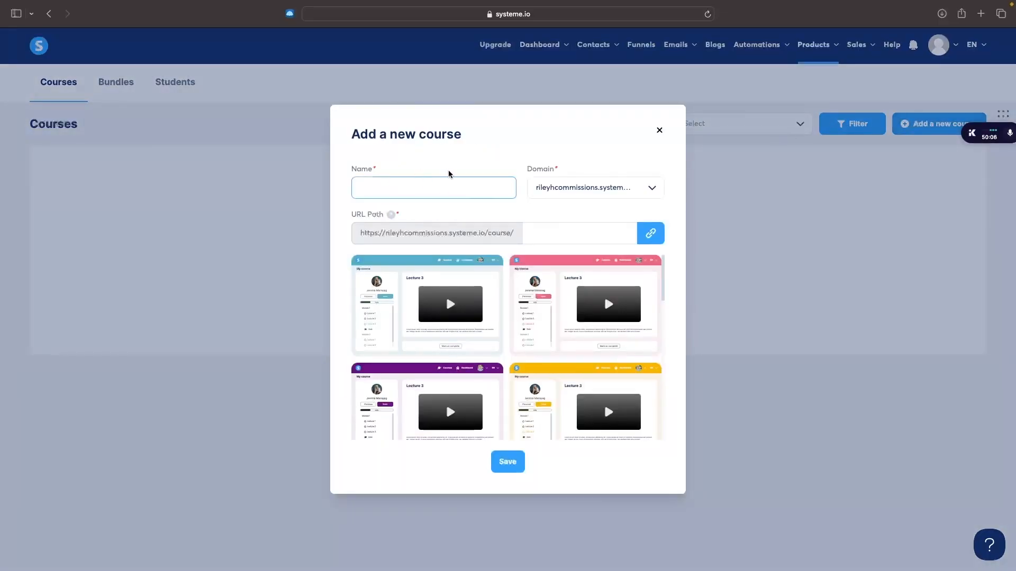
pyautogui.write('YouTube A')
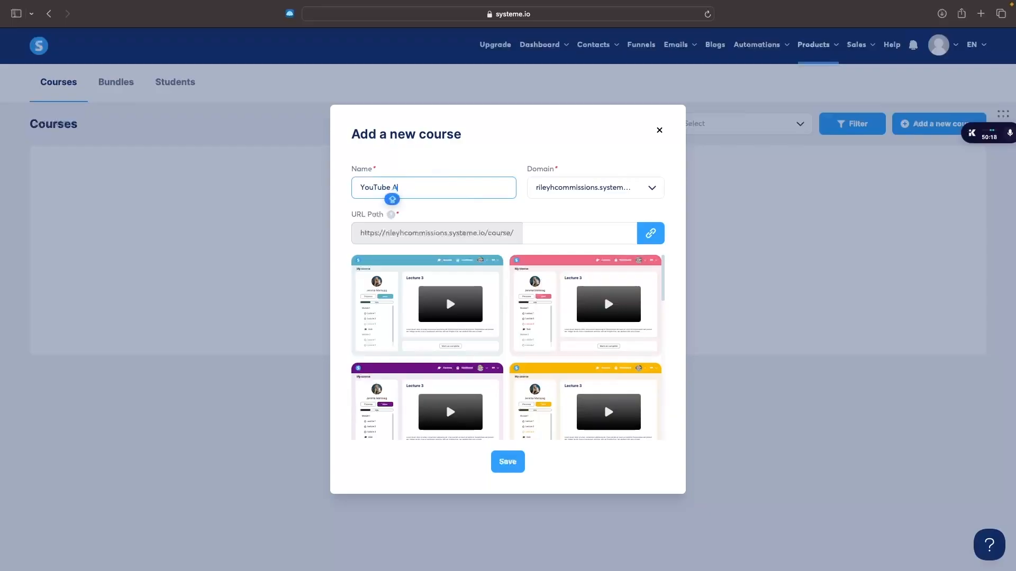
pyautogui.write('ffiliate Marketing Mastery')
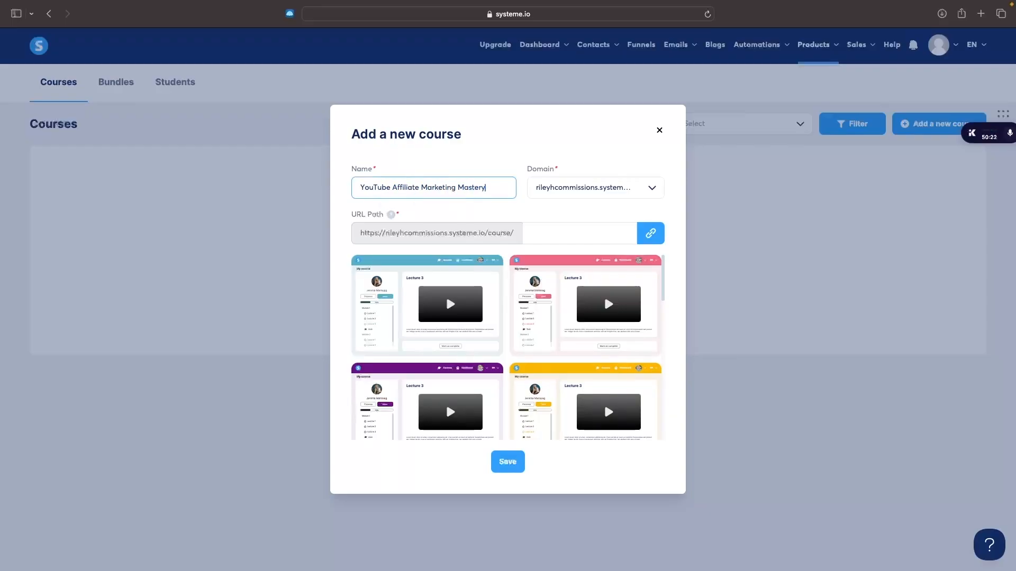
# Step: Check the domain choices for the new course and set its URL path to "startnow"
pyautogui.click(564, 189)
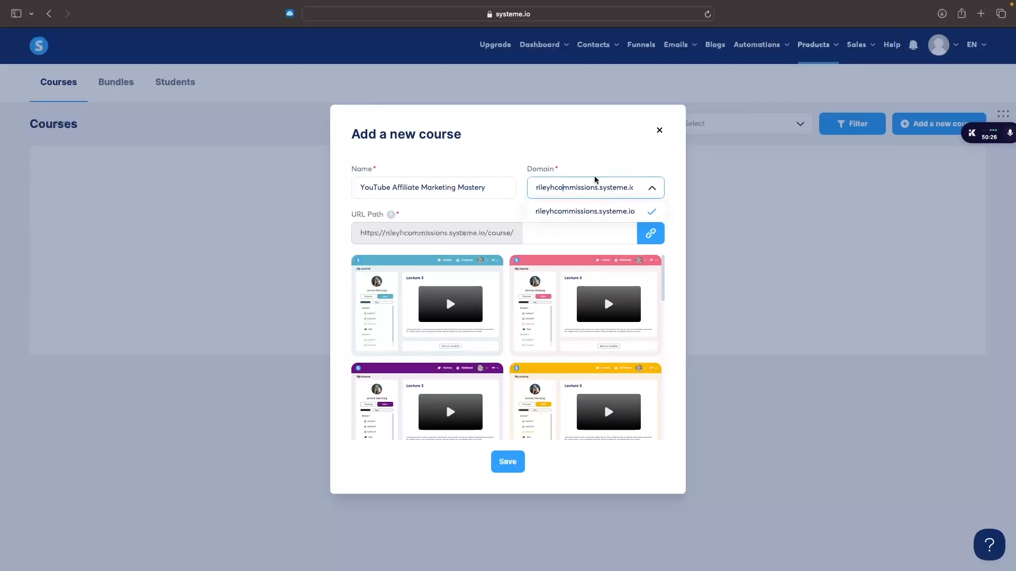
pyautogui.click(609, 168)
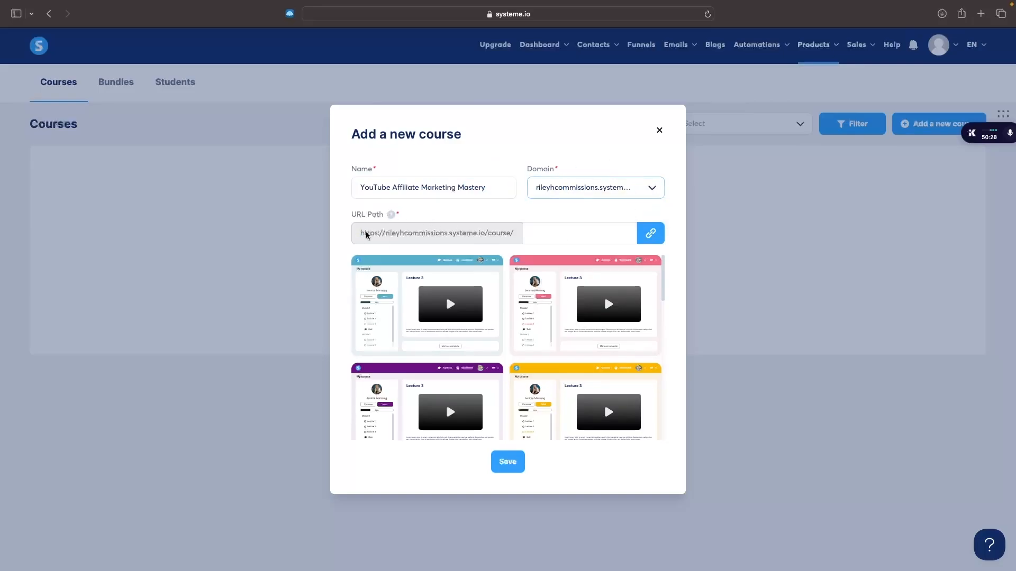
pyautogui.moveTo(360, 234)
pyautogui.mouseDown()
pyautogui.moveTo(518, 240)
pyautogui.moveTo(350, 232)
pyautogui.mouseUp()
pyautogui.click(518, 239)
pyautogui.click(469, 211)
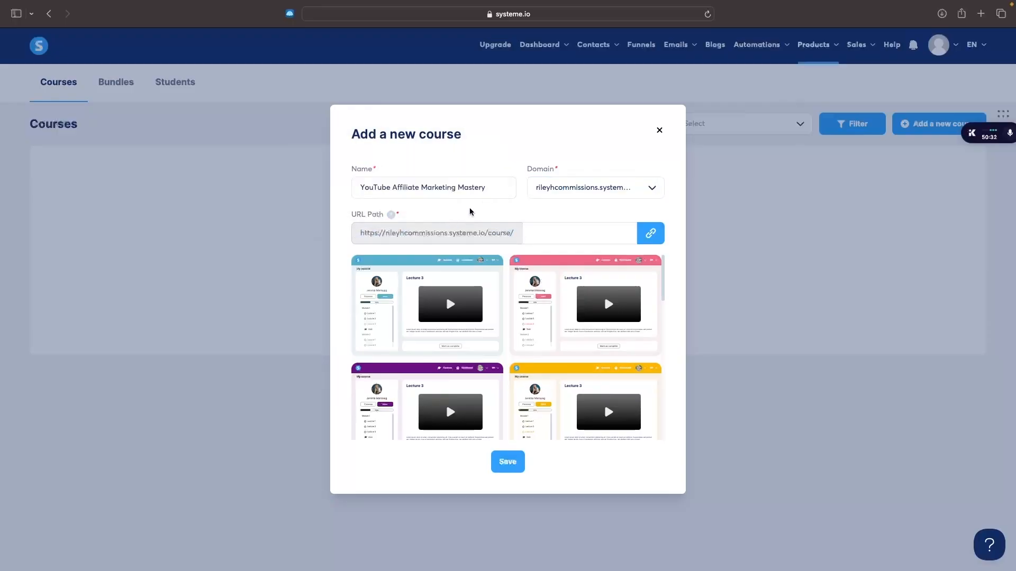
pyautogui.click(564, 200)
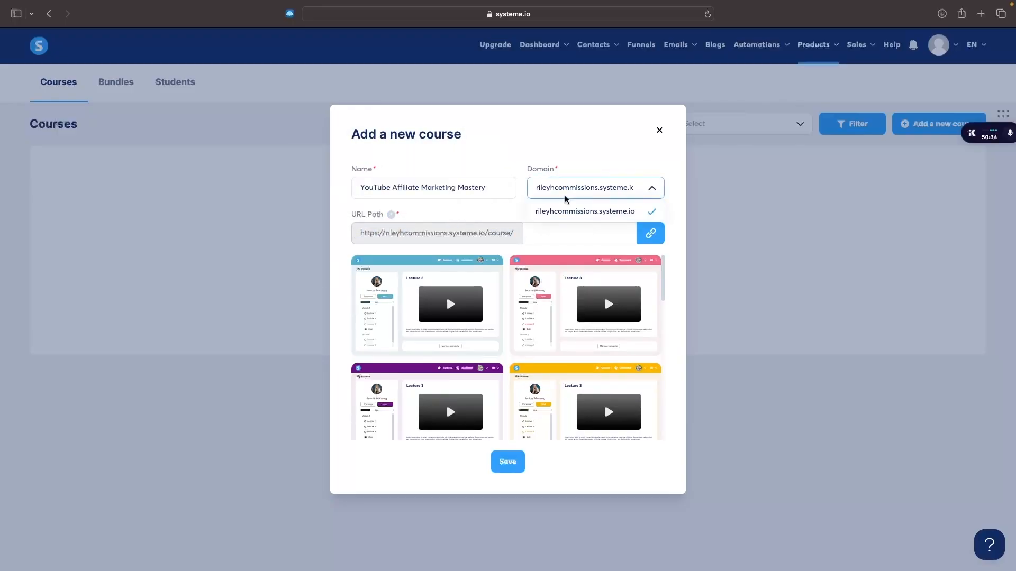
pyautogui.click(601, 166)
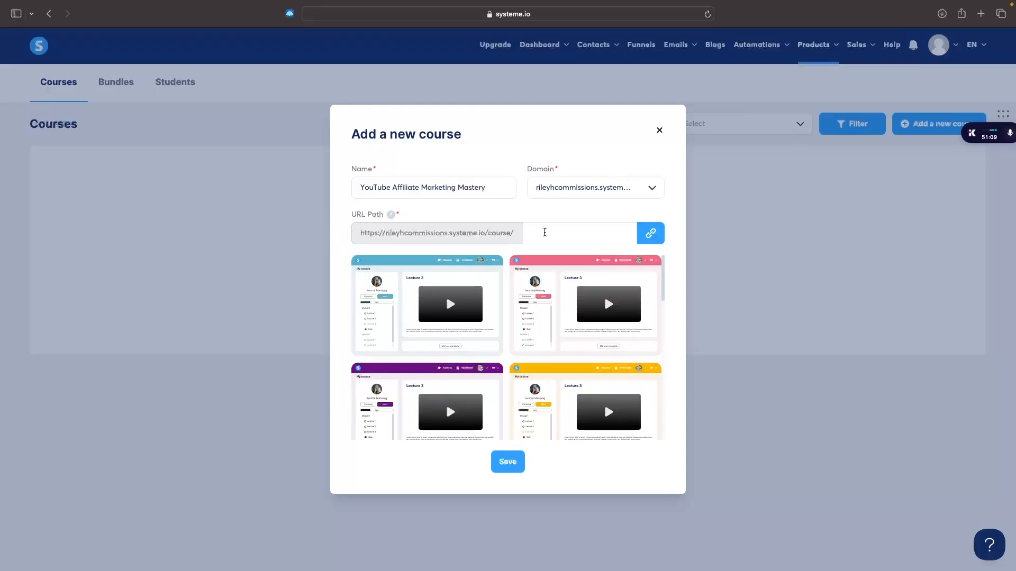
pyautogui.click(559, 232)
pyautogui.write('startnow')
# Step: Browse the course themes, select the orange one and save the new course
pyautogui.scroll(-10, 594, 345)
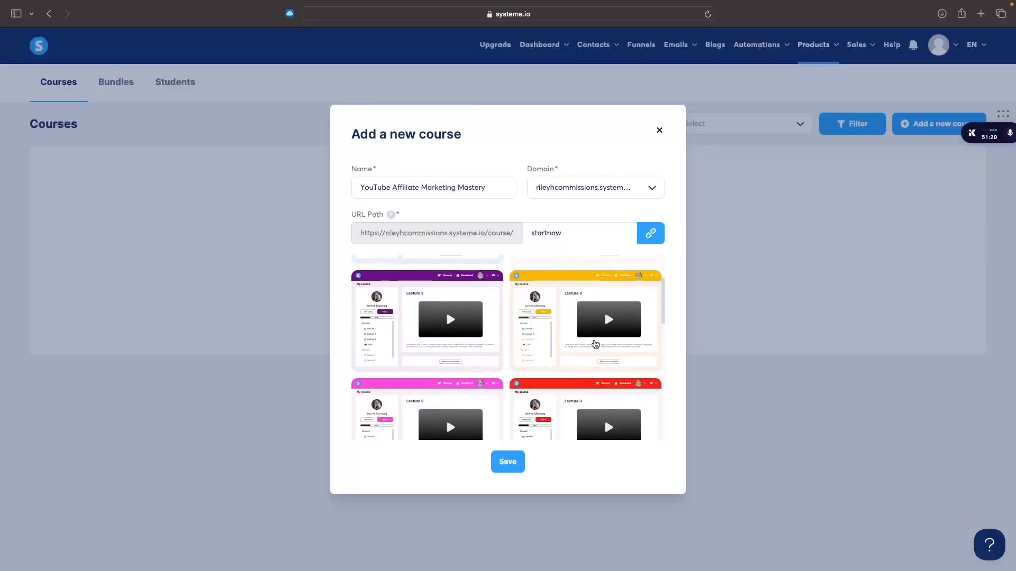
pyautogui.scroll(-5, 595, 345)
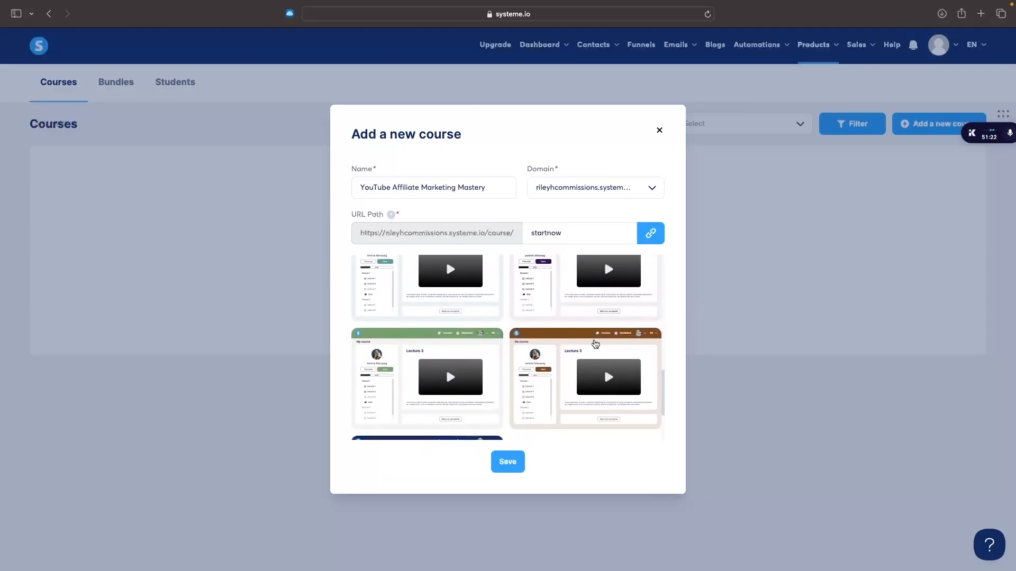
pyautogui.scroll(5, 595, 342)
pyautogui.scroll(5, 594, 343)
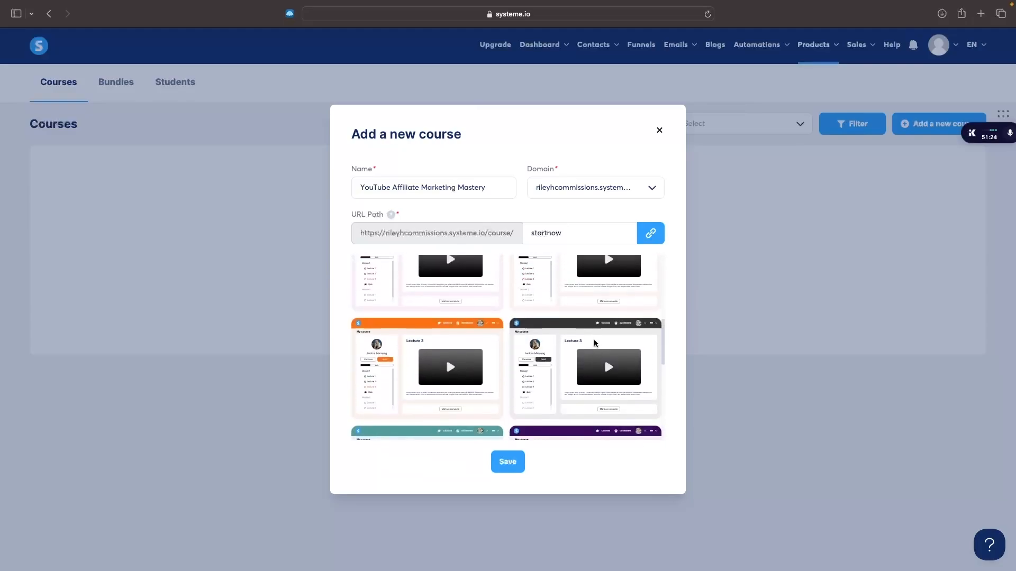
pyautogui.scroll(4, 583, 335)
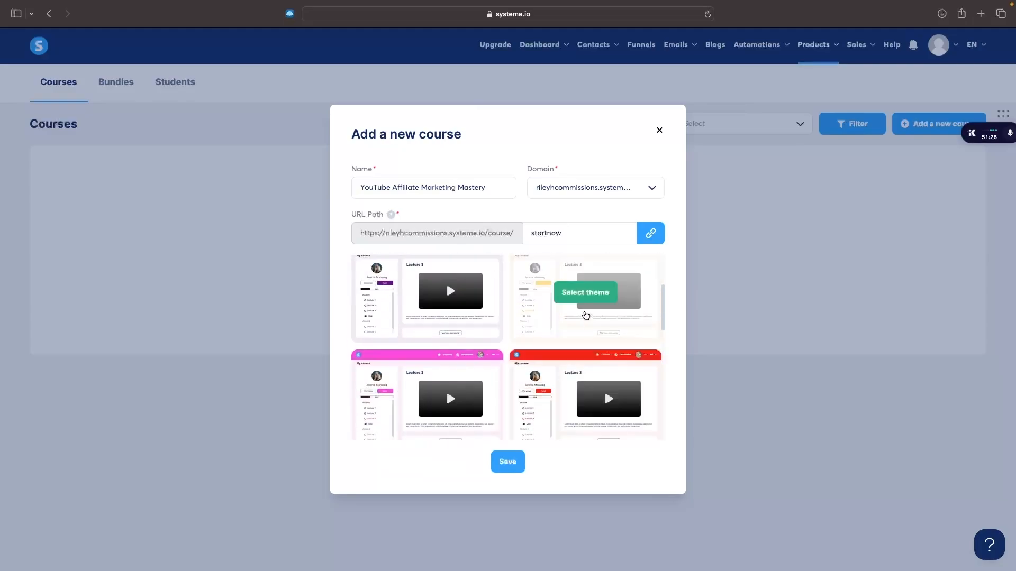
pyautogui.scroll(1, 566, 326)
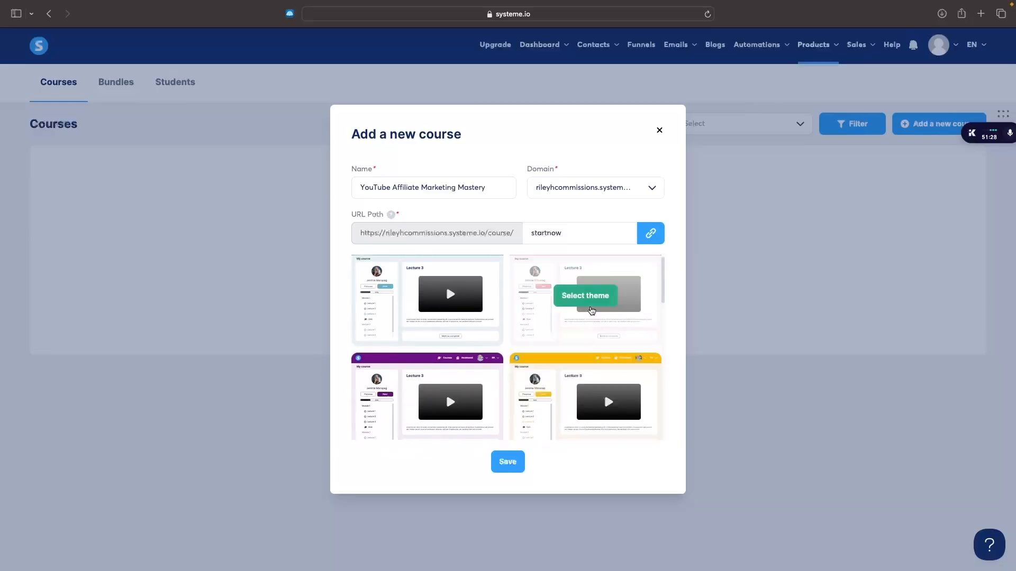
pyautogui.scroll(1, 533, 328)
pyautogui.scroll(-2, 533, 328)
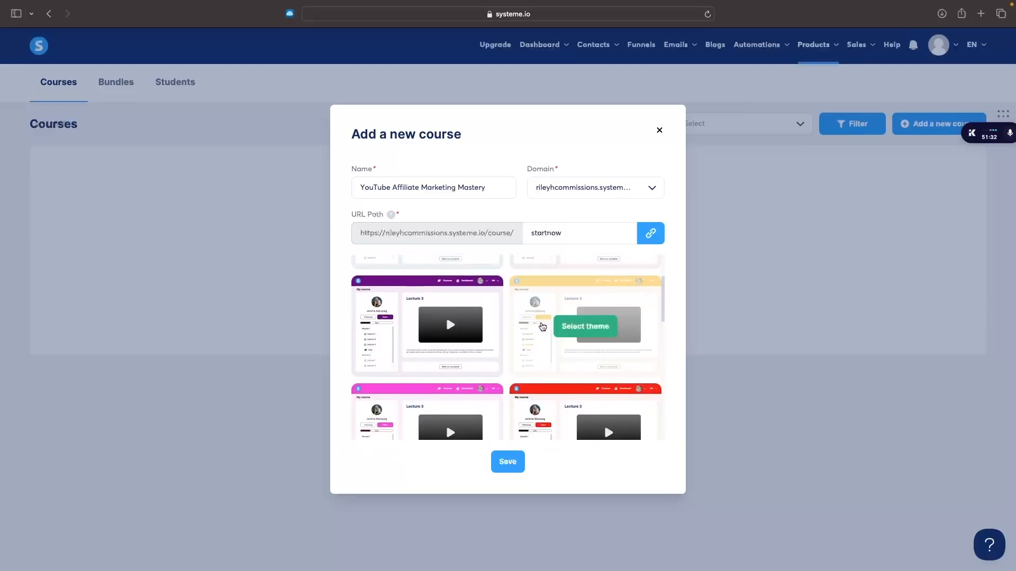
pyautogui.scroll(-4, 566, 338)
pyautogui.scroll(-2, 572, 344)
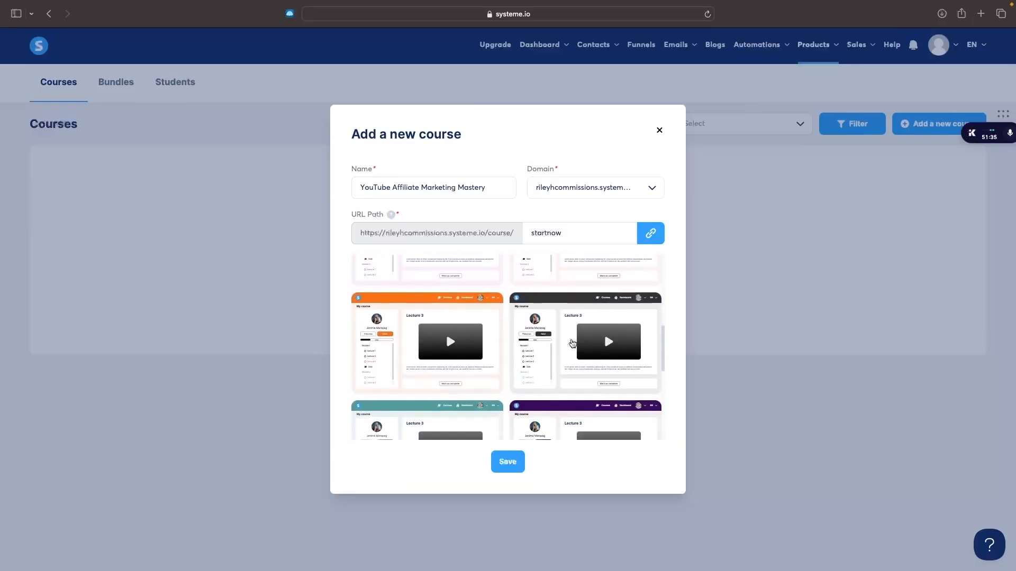
pyautogui.click(417, 346)
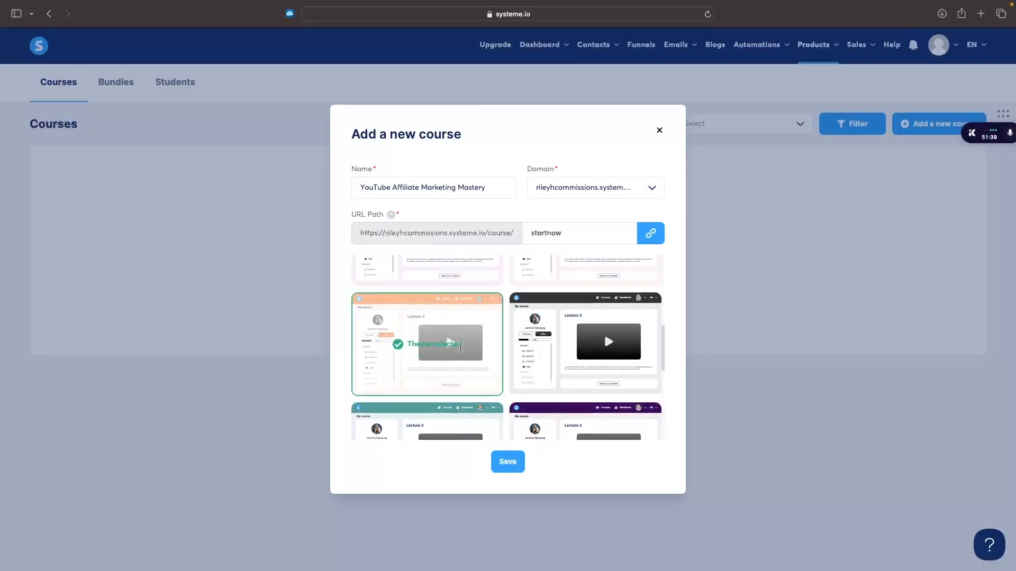
pyautogui.click(508, 462)
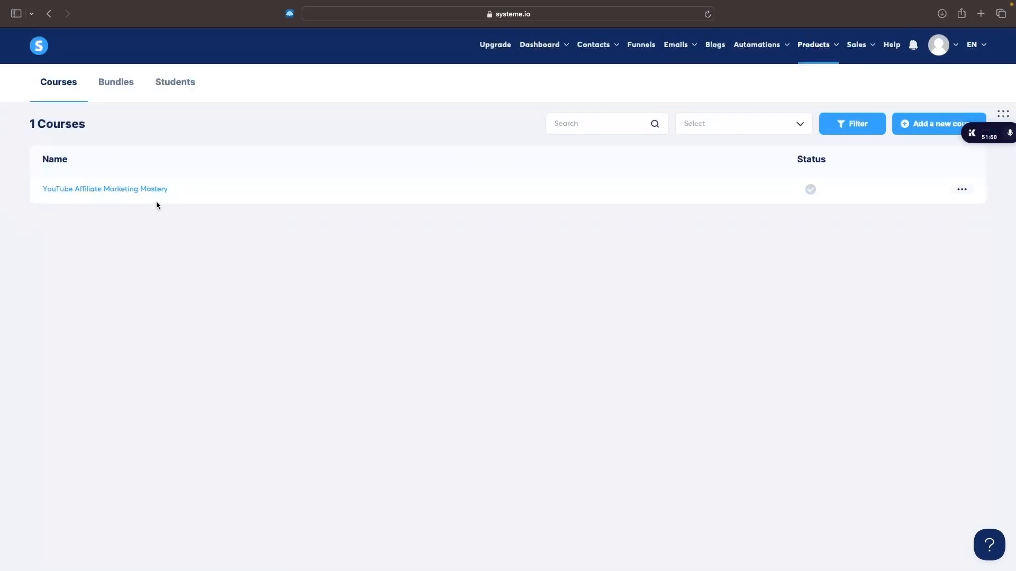
# Step: Open the YouTube Affiliate Marketing Mastery course and create a module named "Welcome to the course"
pyautogui.click(52, 192)
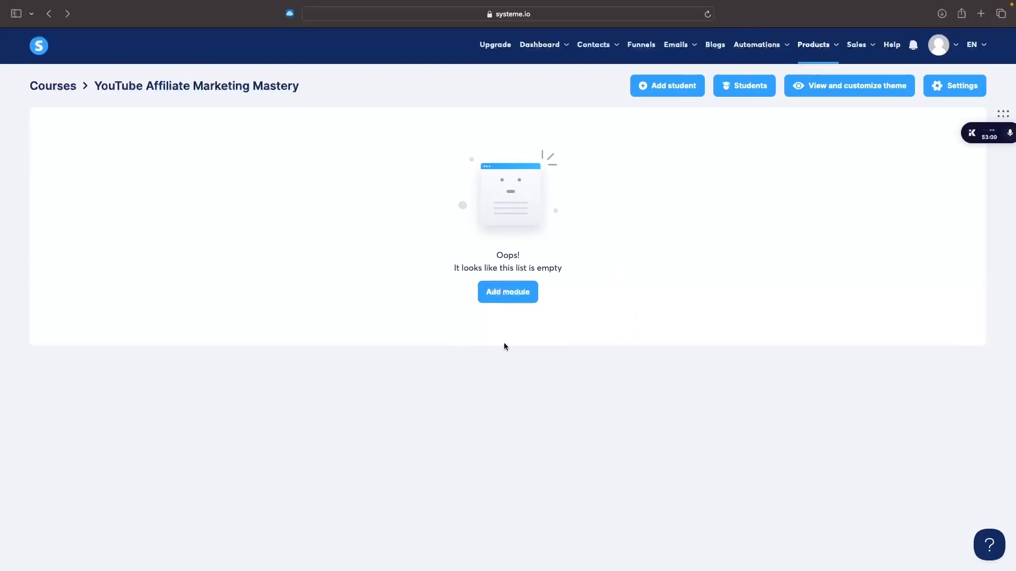
pyautogui.click(507, 295)
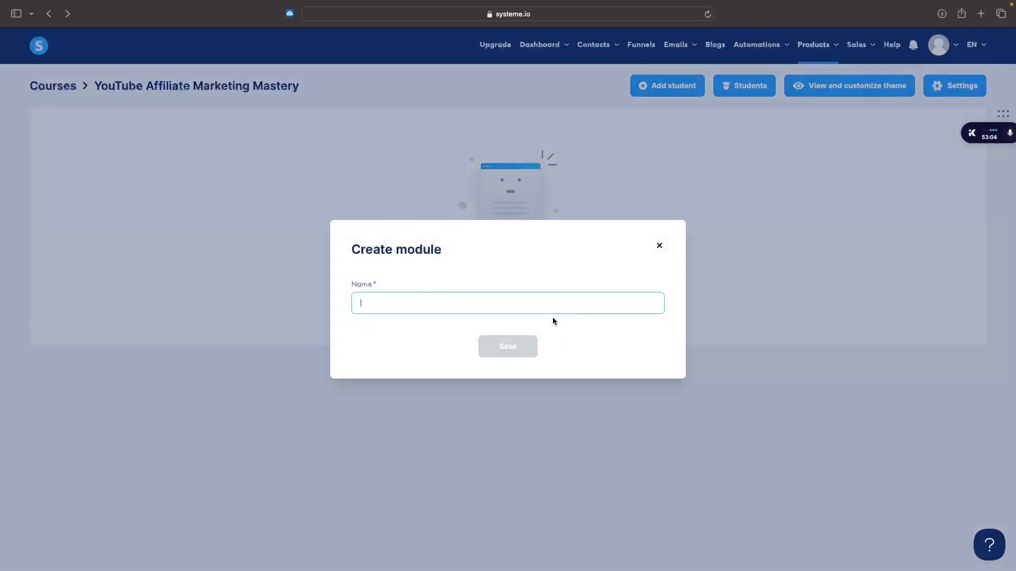
pyautogui.write('Welcome to the course')
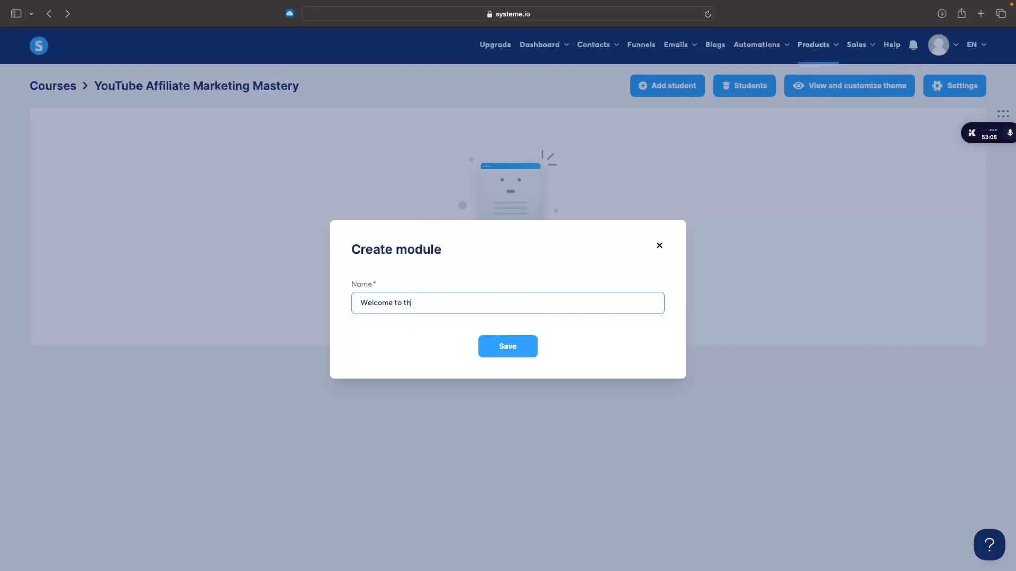
pyautogui.click(520, 343)
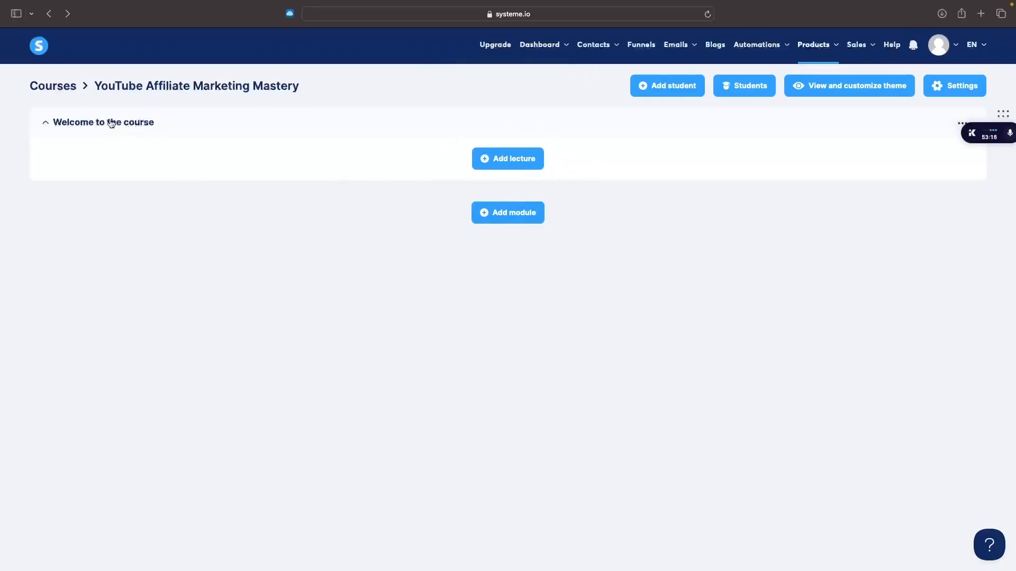
# Step: Start a new lecture in the "Welcome to the course" module and name it "What you will learn in this course"
pyautogui.click(505, 160)
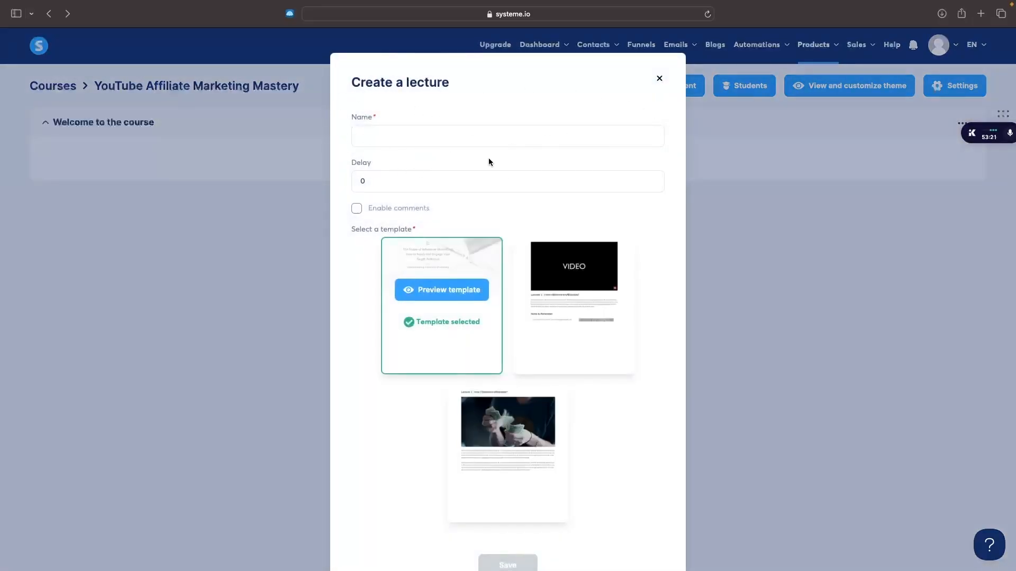
pyautogui.click(494, 136)
pyautogui.write('What you will')
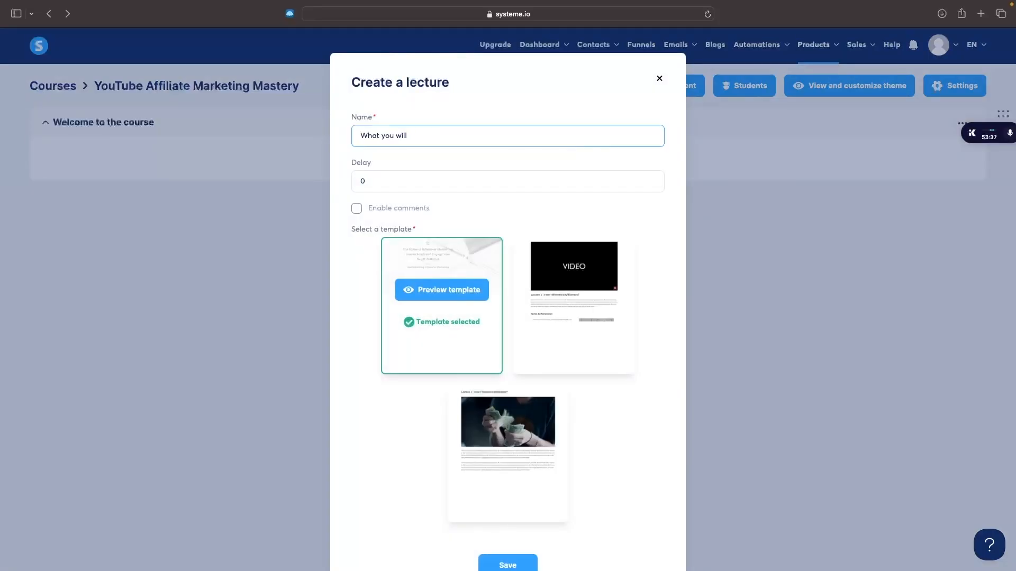
pyautogui.write(' learn in this coures')
pyautogui.click(479, 82)
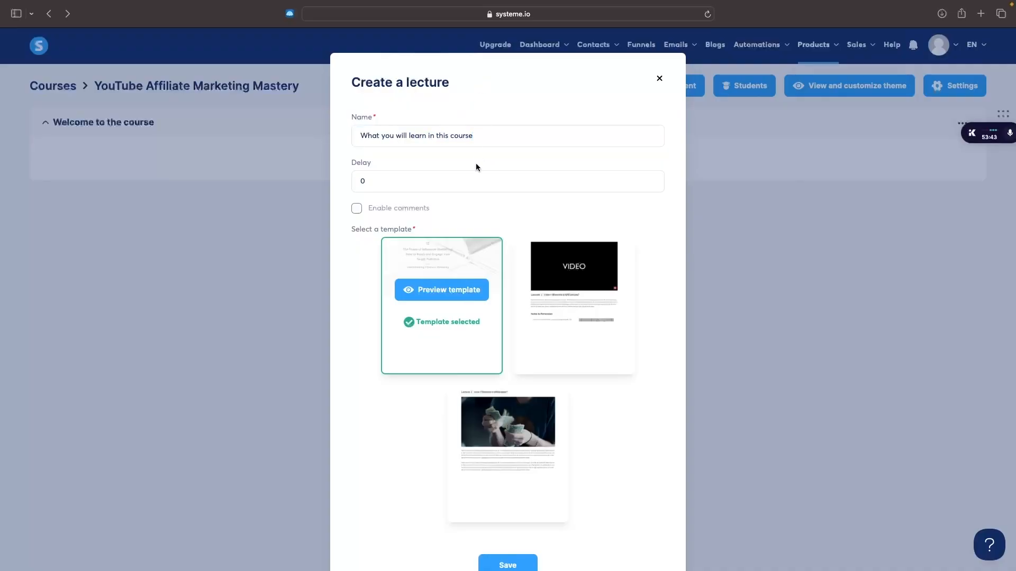
# Step: Try delay values of 1 and 2 for the lecture and reset the delay to 0
pyautogui.click(371, 176)
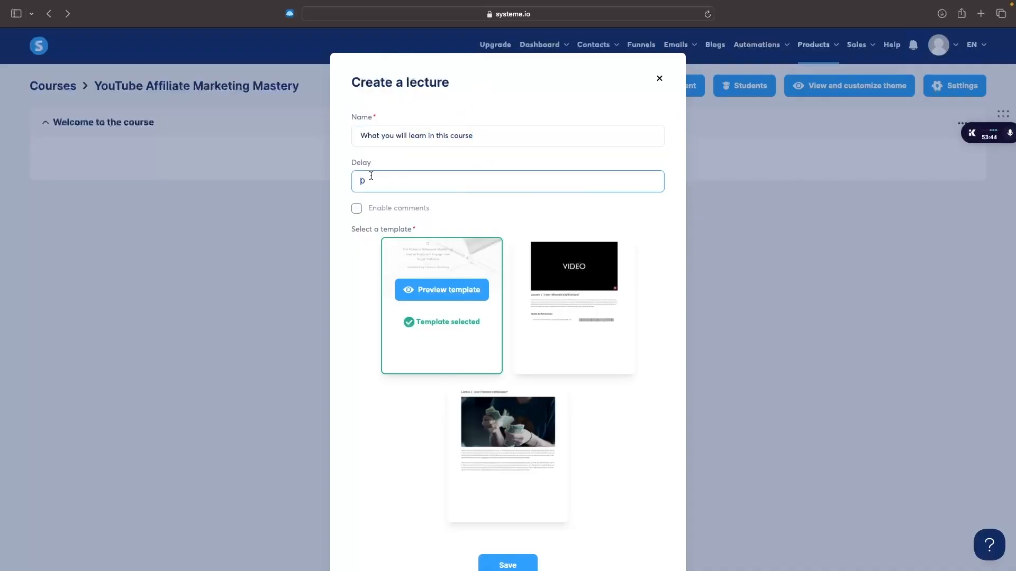
pyautogui.click(342, 209)
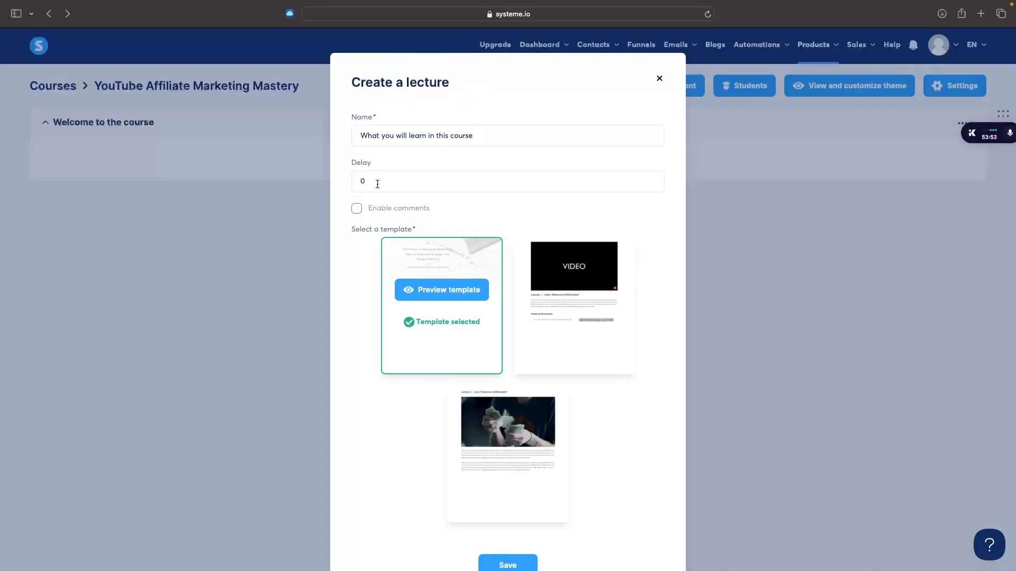
pyautogui.moveTo(367, 183); pyautogui.dragTo(357, 183)
pyautogui.write('1')
pyautogui.click(415, 163)
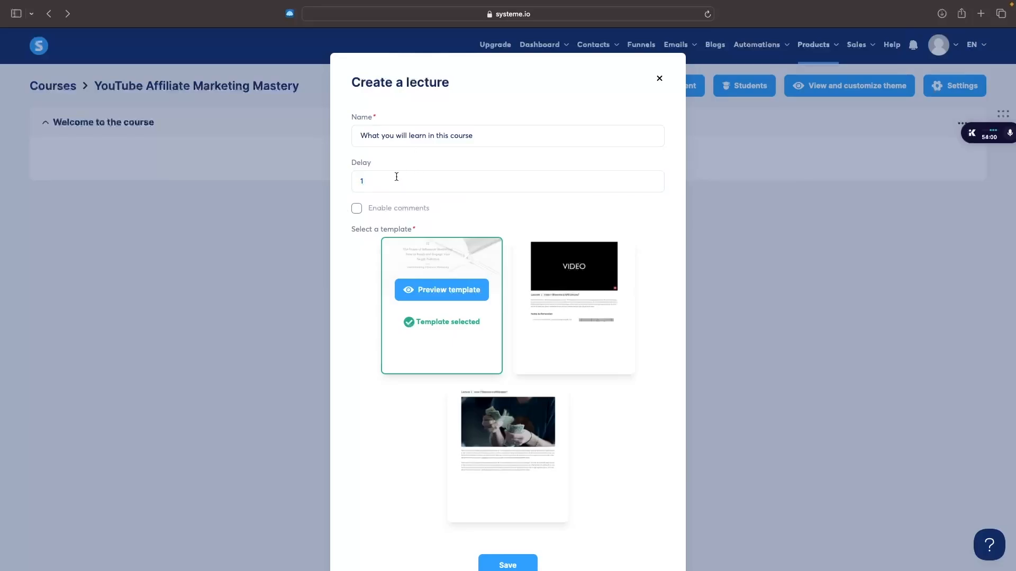
pyautogui.doubleClick(396, 176)
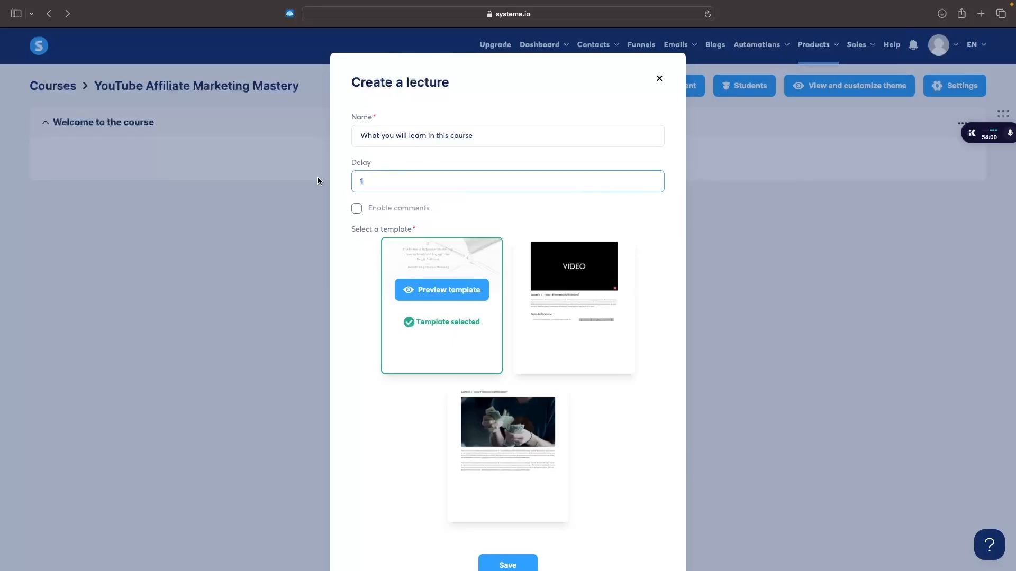
pyautogui.write('2')
pyautogui.doubleClick(370, 185)
pyautogui.write('00')
pyautogui.moveTo(375, 183); pyautogui.dragTo(342, 186)
pyautogui.write('00')
pyautogui.click(430, 156)
# Step: Enable comments for the "What you will learn in this course" lecture
pyautogui.scroll(-2, 433, 172)
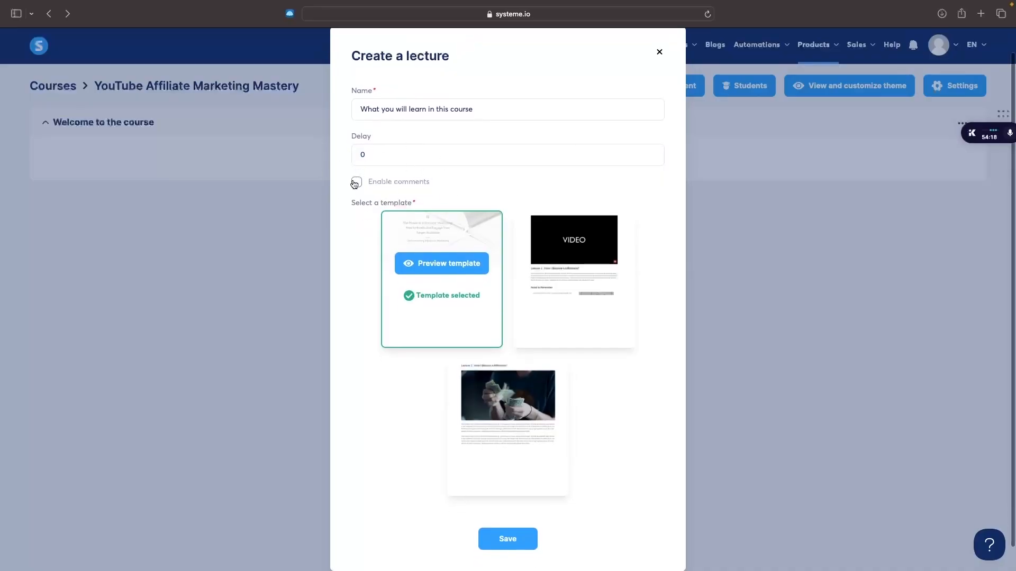
pyautogui.click(413, 185)
pyautogui.scroll(-1, 465, 198)
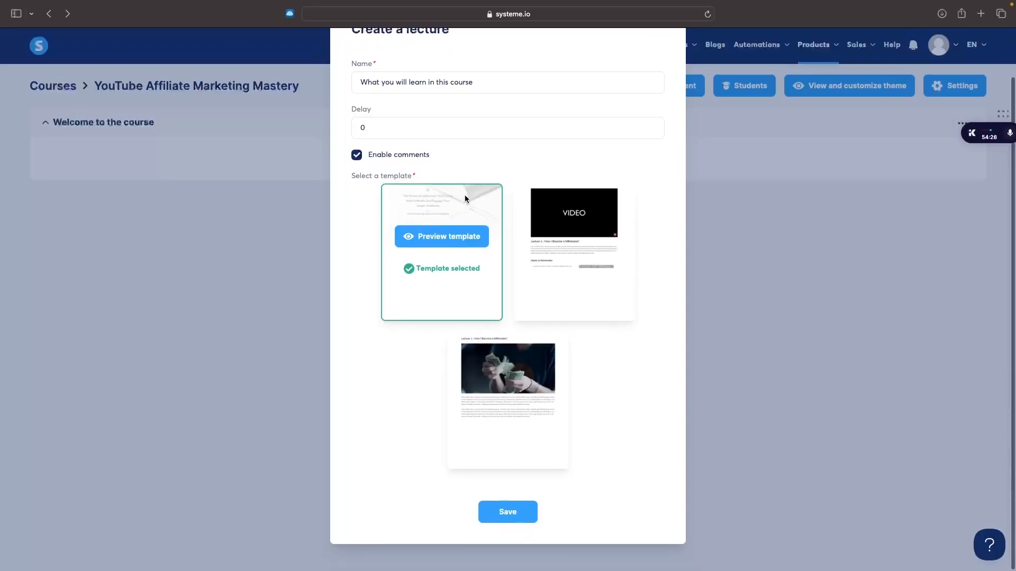
pyautogui.moveTo(351, 177); pyautogui.dragTo(431, 178)
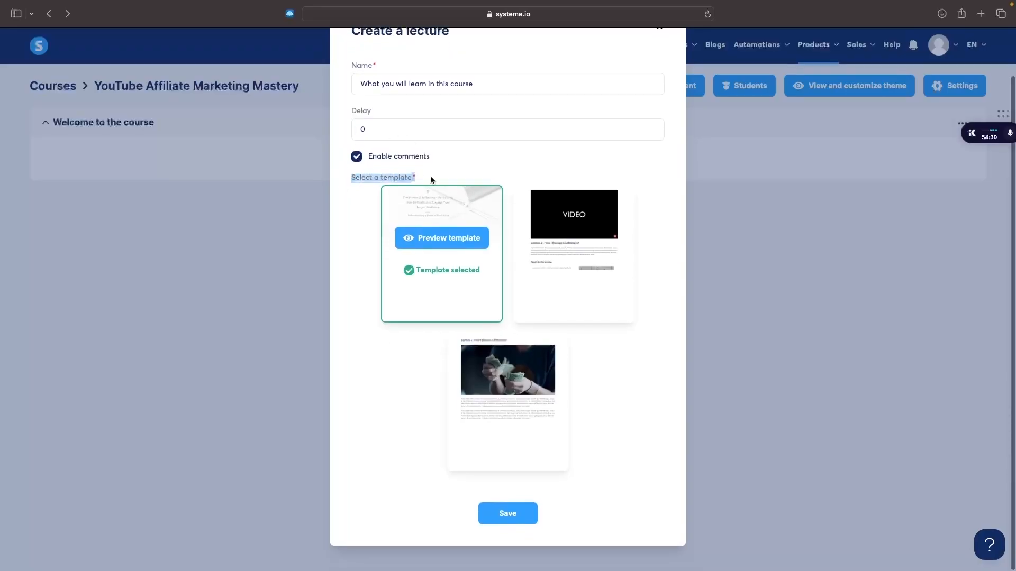
pyautogui.click(431, 179)
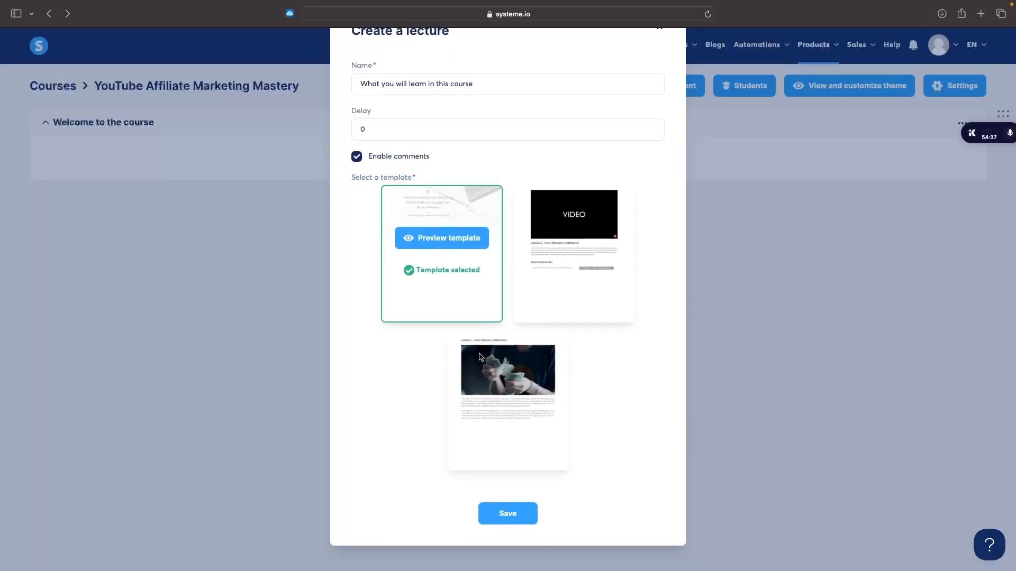
# Step: Create the lecture with the template that starts with a video, and open the lecture page for editing
pyautogui.moveTo(573, 227)
pyautogui.click(582, 269)
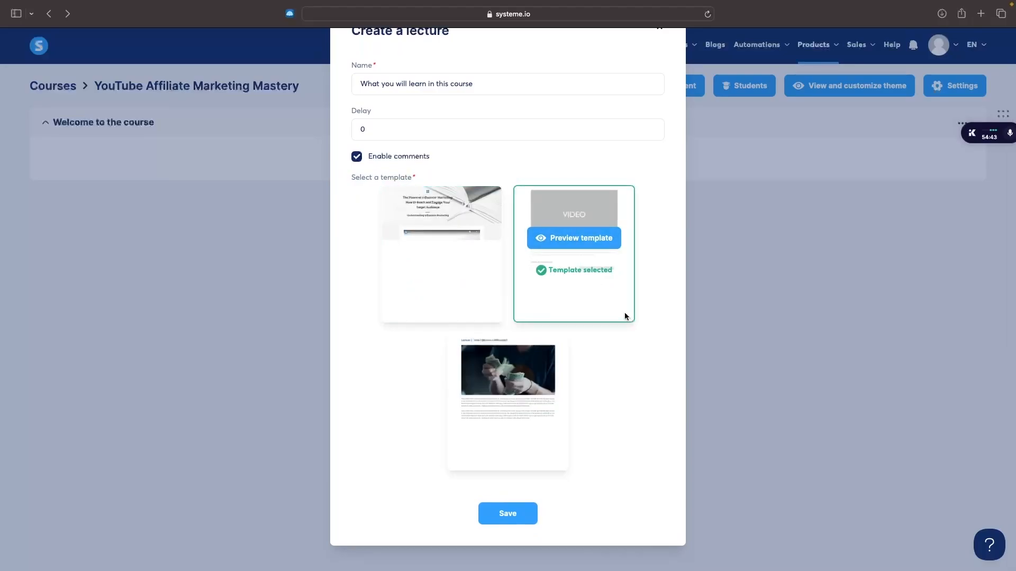
pyautogui.click(505, 512)
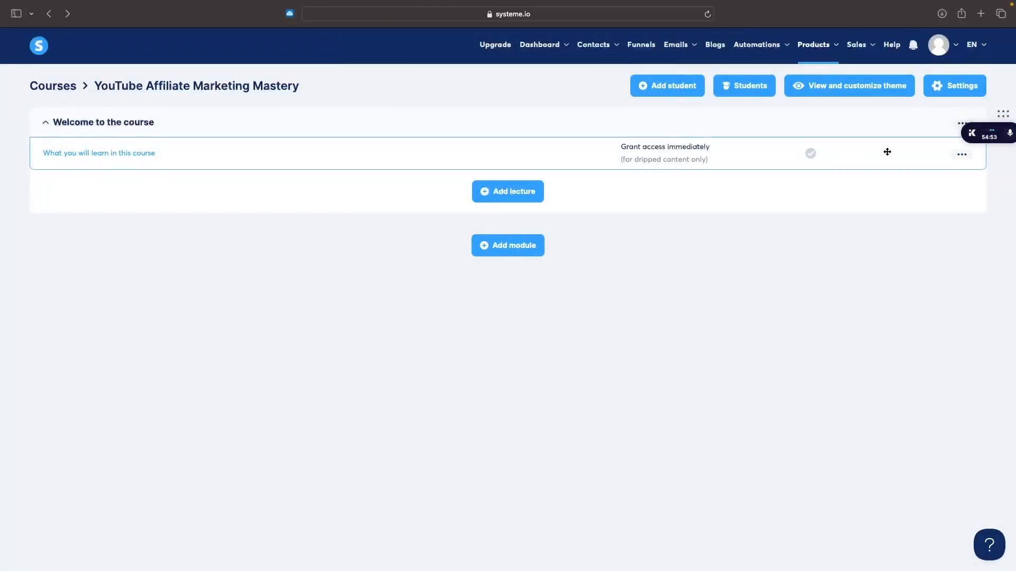
pyautogui.click(101, 154)
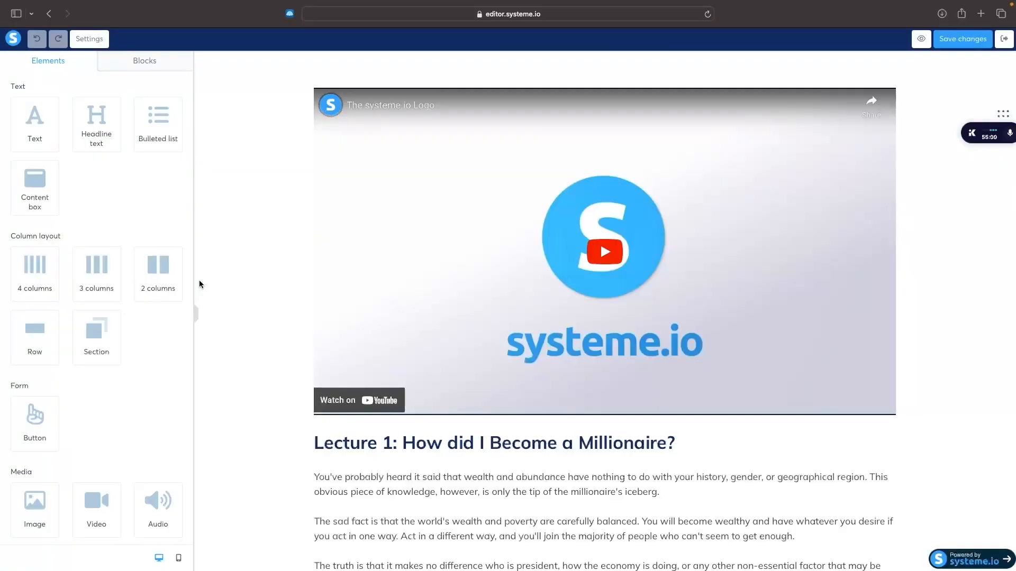
pyautogui.scroll(-1, 556, 301)
pyautogui.scroll(1, 556, 302)
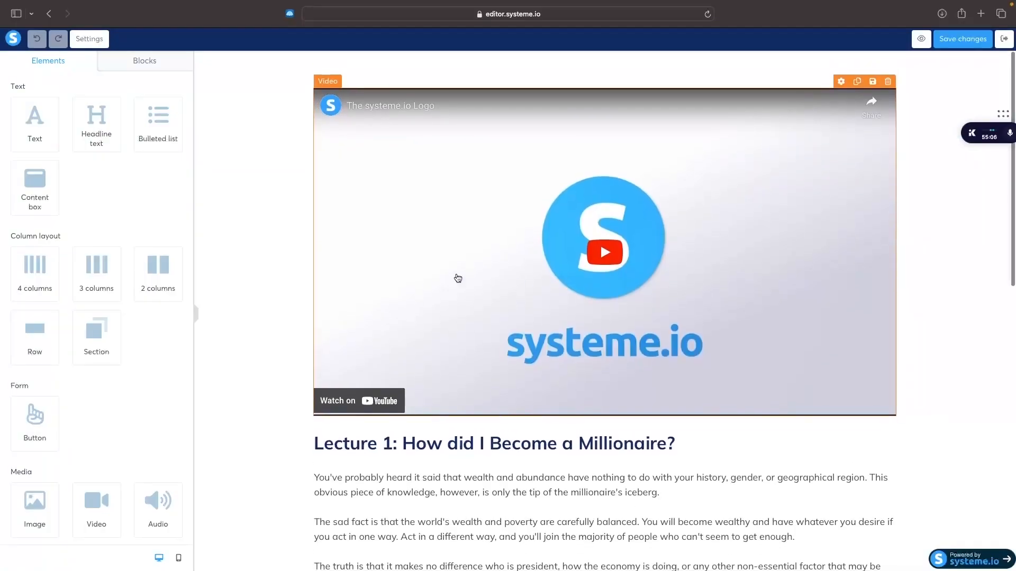
# Step: Review the Direct link and Custom embed source types of the lecture's video element
pyautogui.click(418, 283)
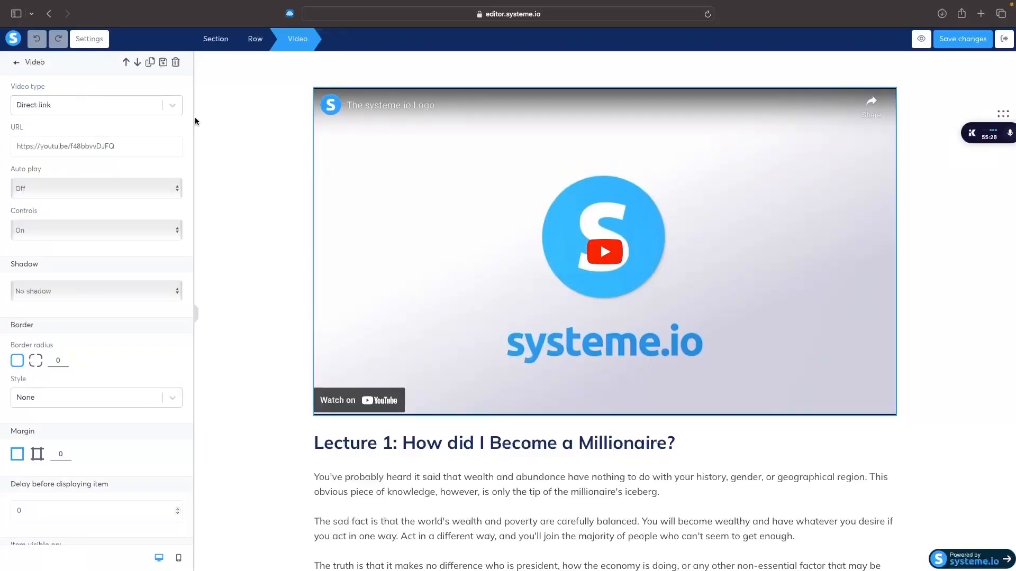
pyautogui.click(65, 106)
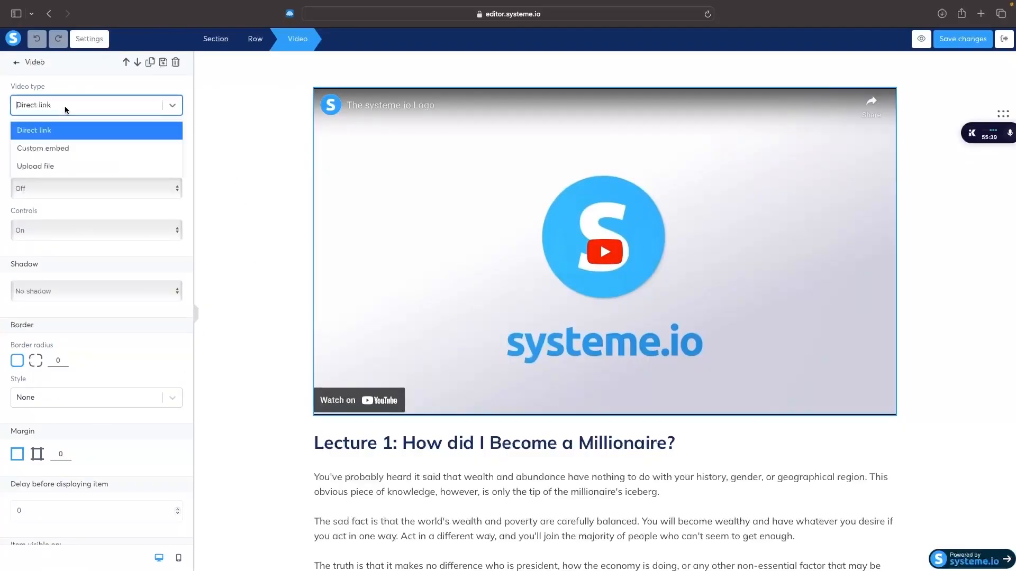
pyautogui.click(25, 132)
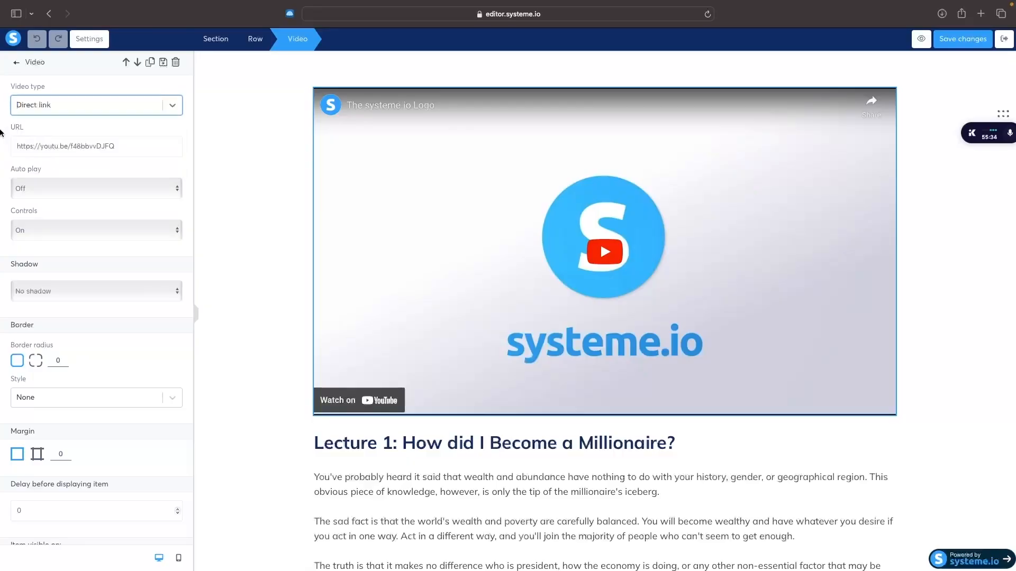
pyautogui.click(56, 105)
pyautogui.click(112, 94)
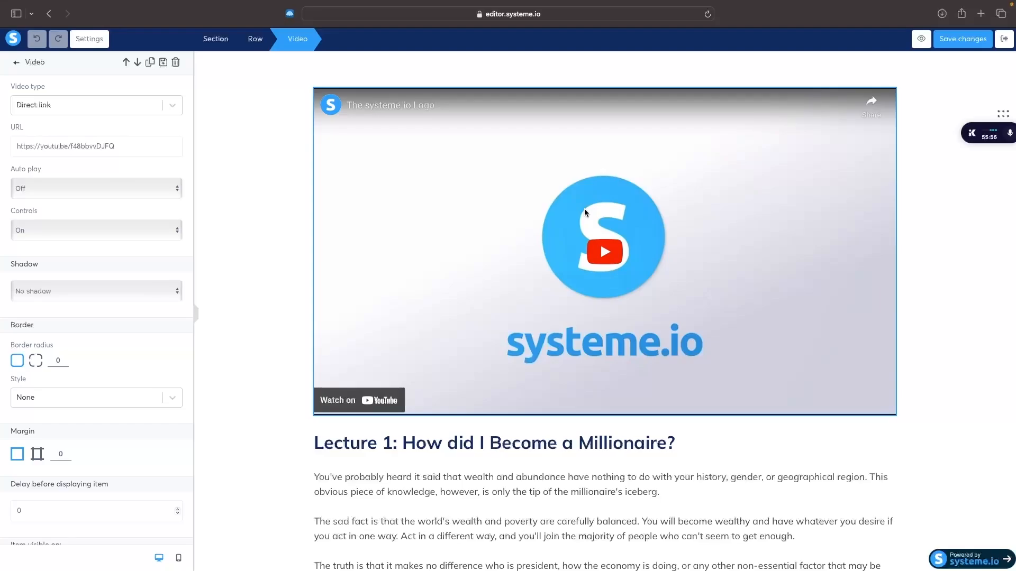
pyautogui.moveTo(124, 148); pyautogui.dragTo(2, 150)
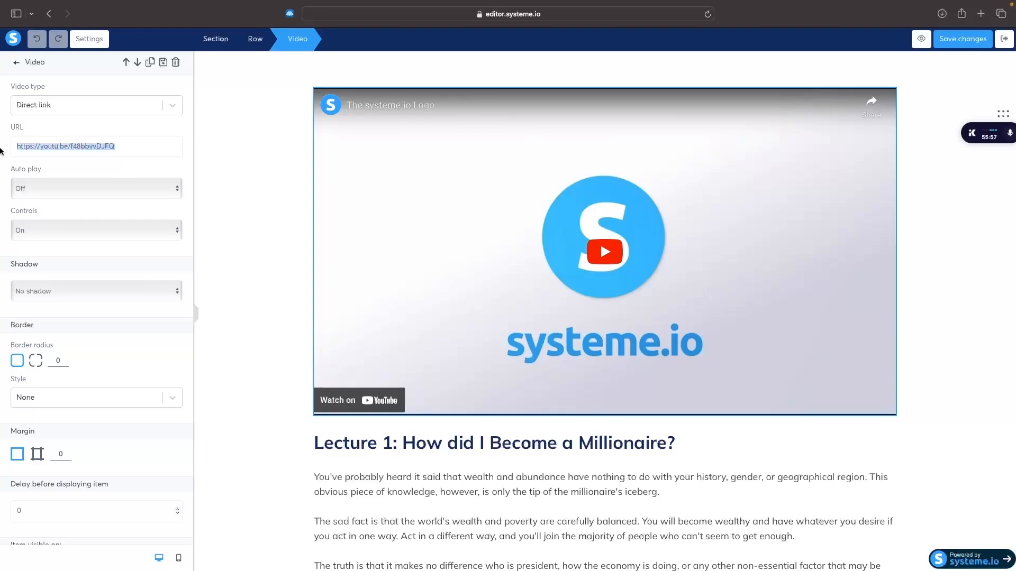
pyautogui.click(74, 106)
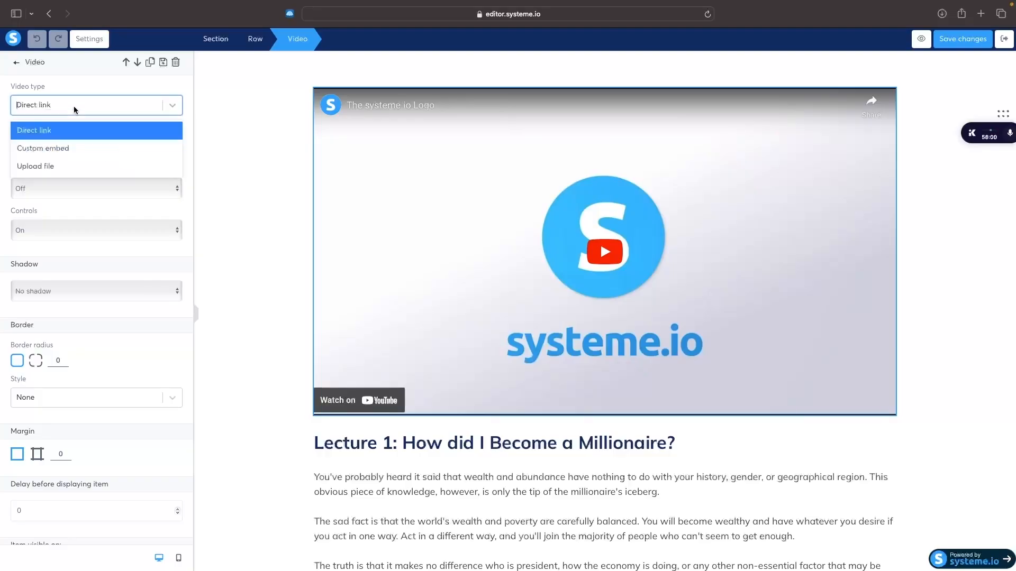
pyautogui.click(82, 148)
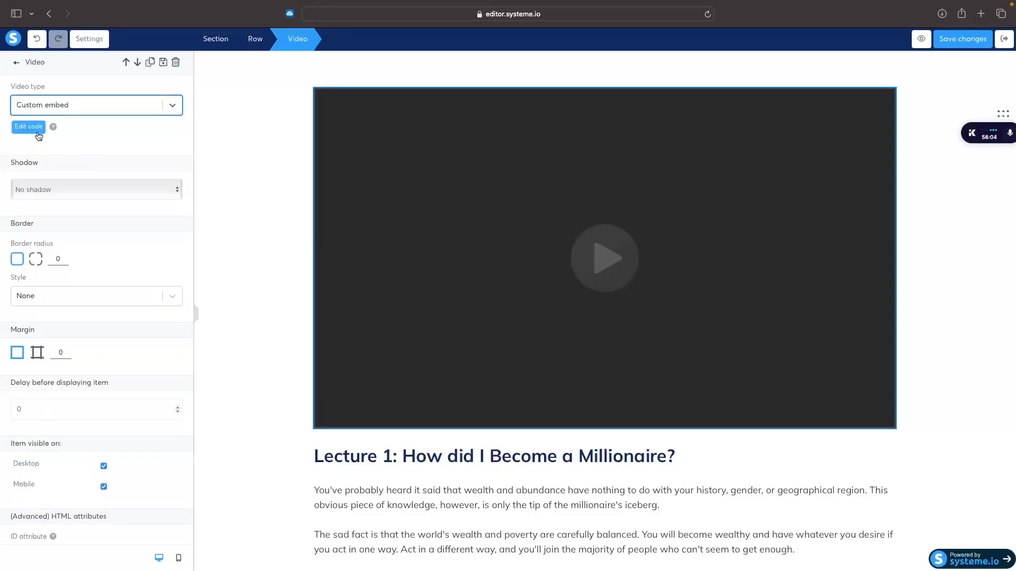
# Step: Set the video type to Upload file, then upload and insert "semrush serp analysis.mp4" from the computer
pyautogui.click(78, 111)
pyautogui.click(39, 165)
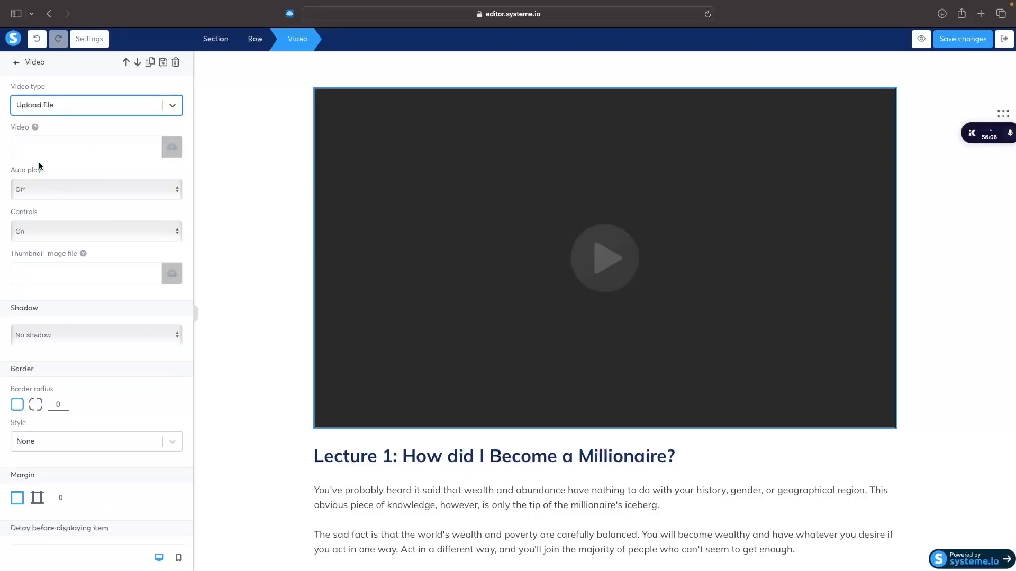
pyautogui.click(172, 149)
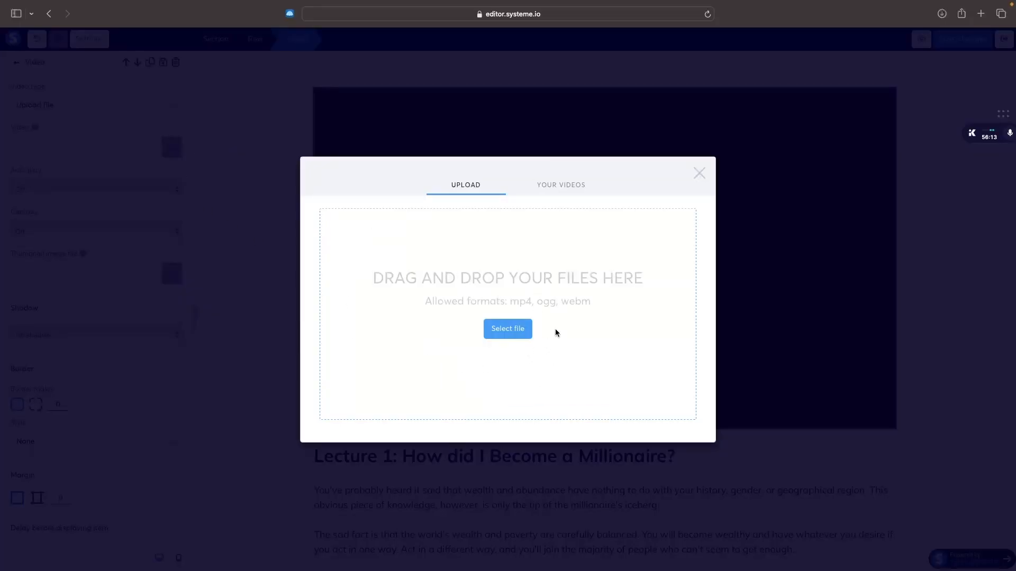
pyautogui.click(512, 327)
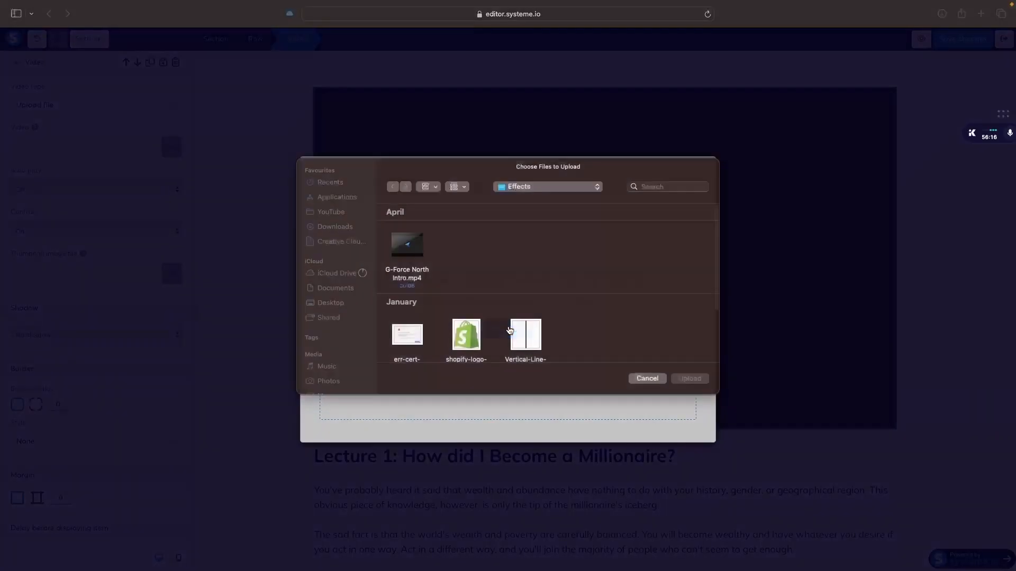
pyautogui.click(347, 237)
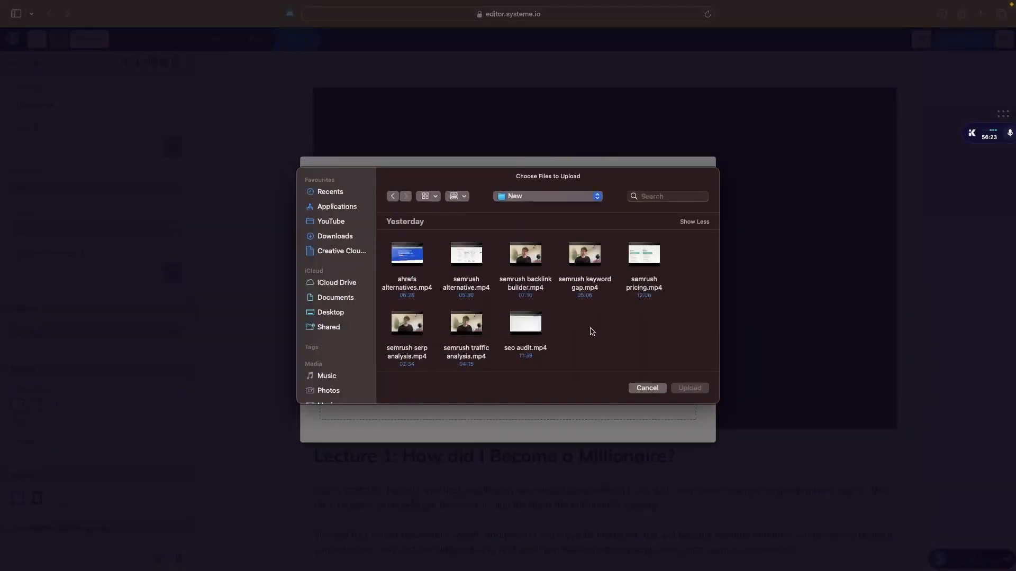
pyautogui.doubleClick(405, 331)
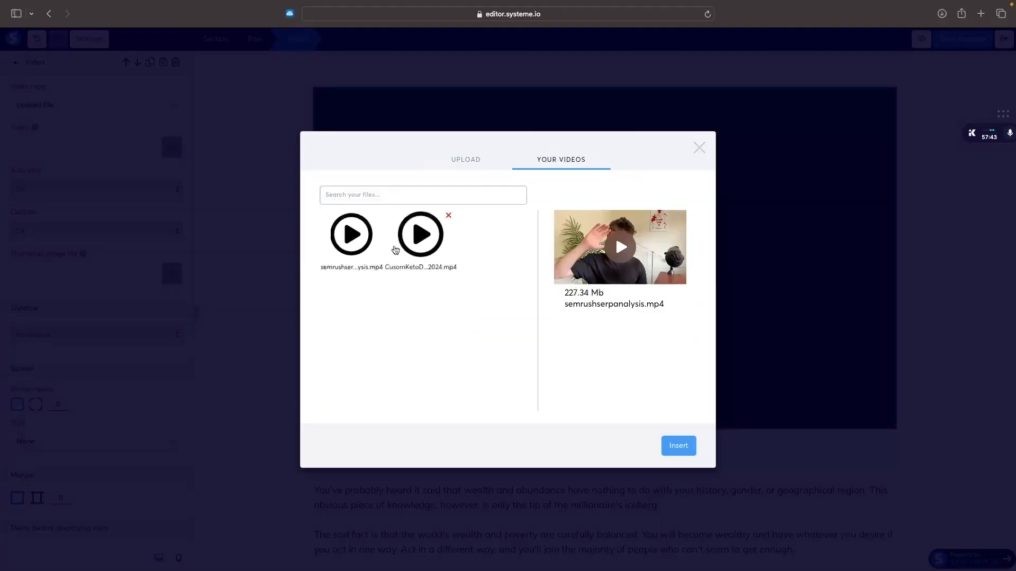
pyautogui.click(678, 445)
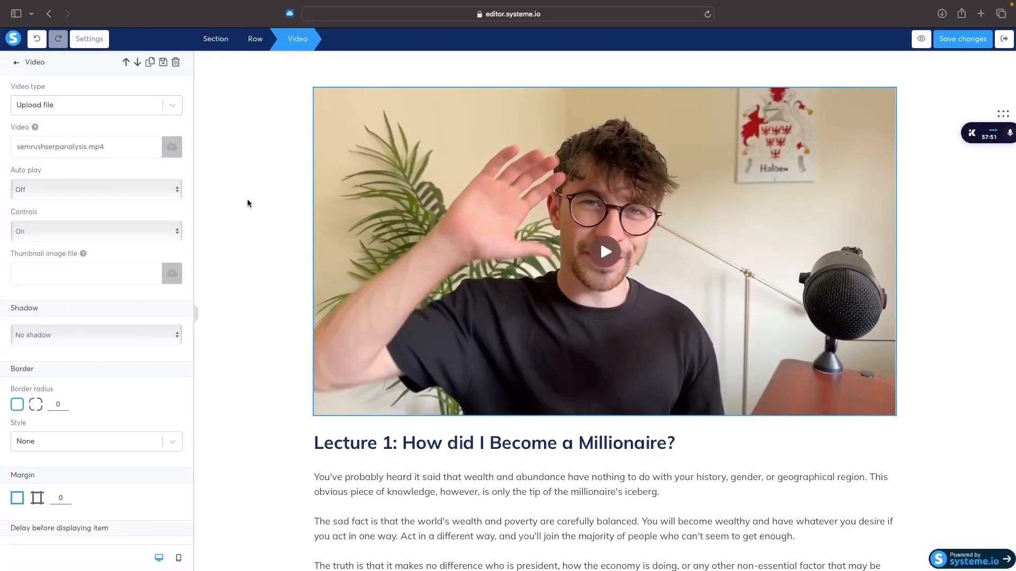
# Step: Check the video's Auto play and Controls options, choosing Off for auto play and On for controls
pyautogui.click(91, 192)
pyautogui.click(58, 208)
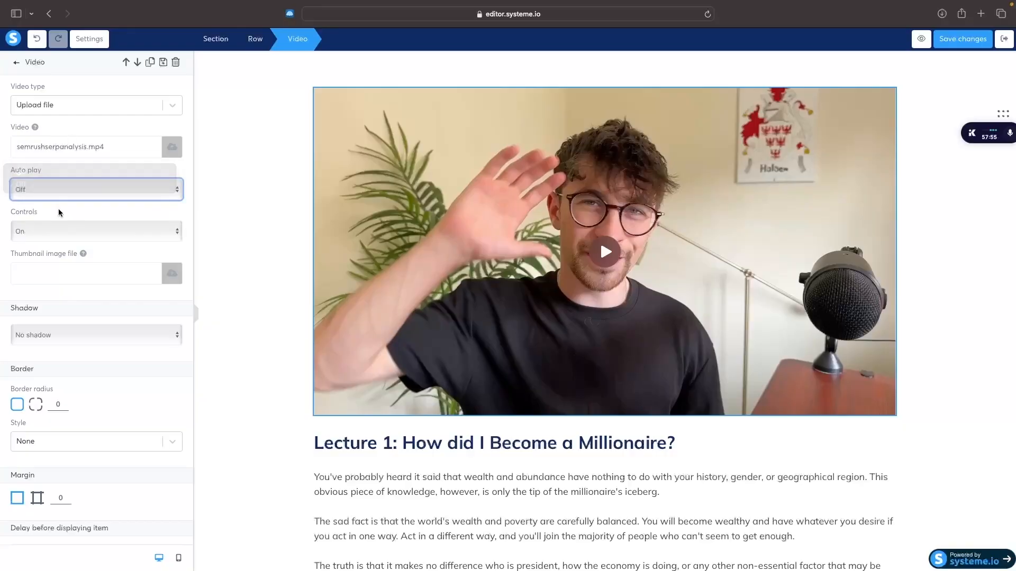
pyautogui.click(178, 232)
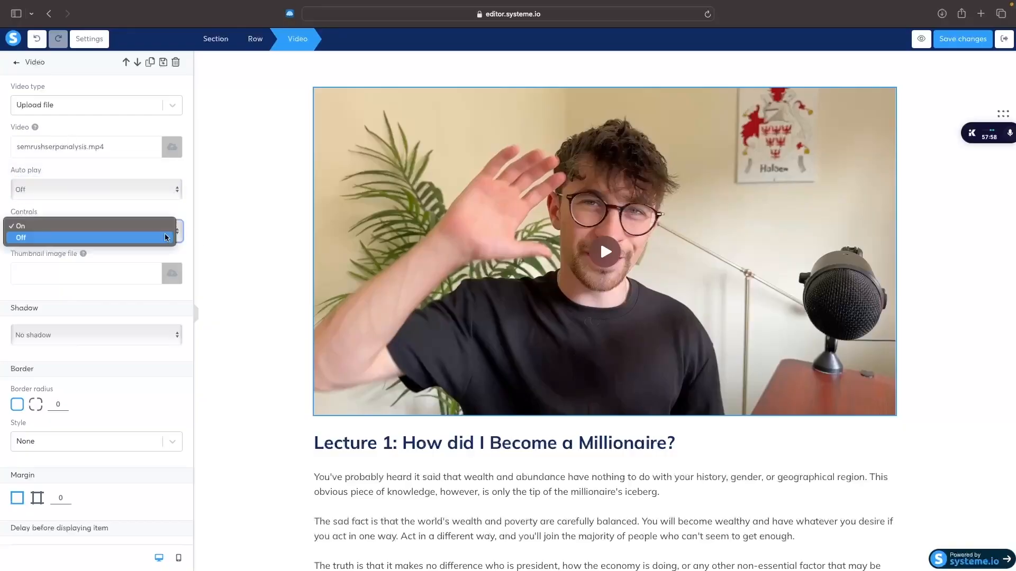
pyautogui.click(124, 226)
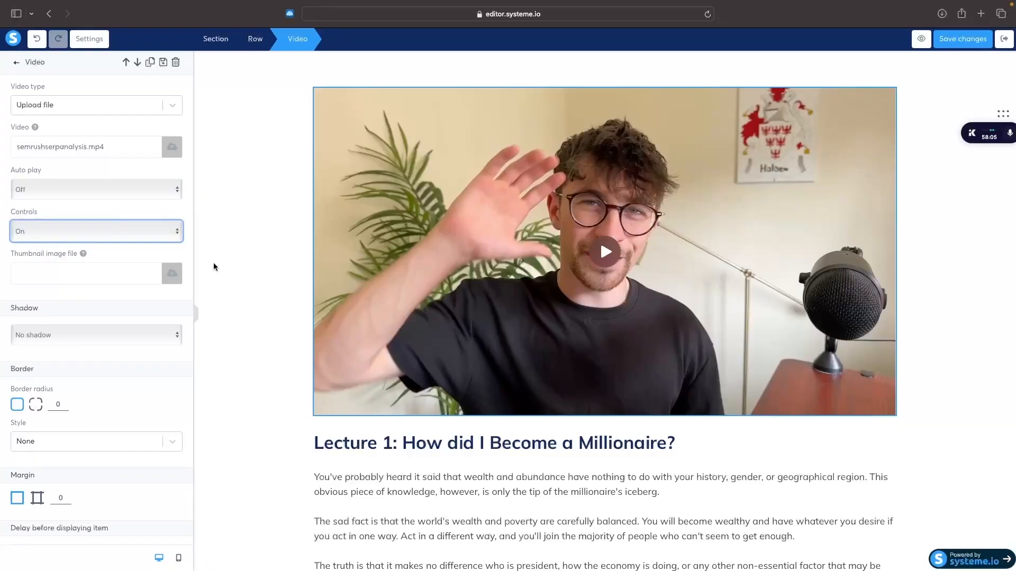
# Step: Try "AHREFS ALT.png" from Downloads as the video's thumbnail image and remove it again
pyautogui.click(153, 261)
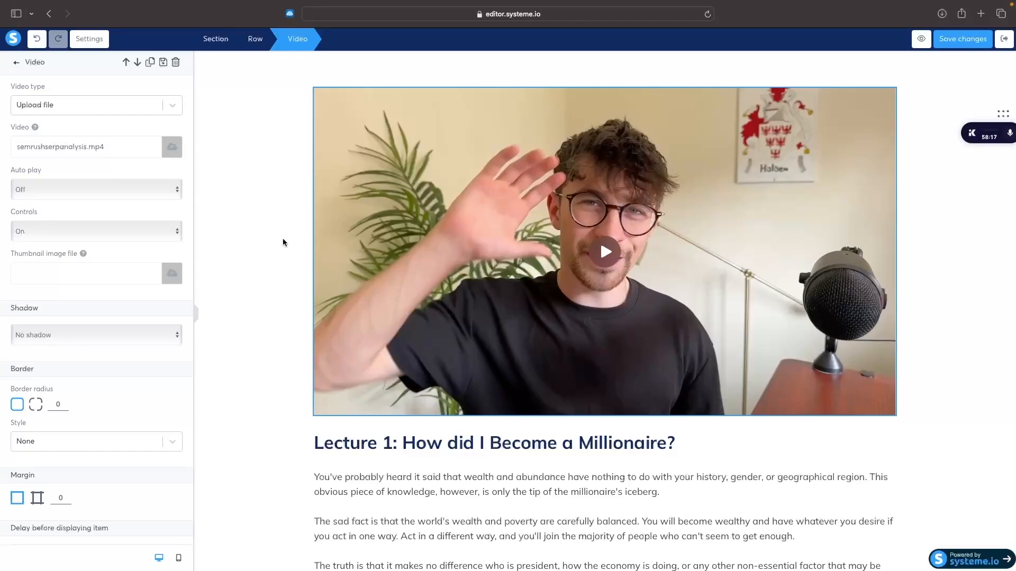
pyautogui.click(180, 268)
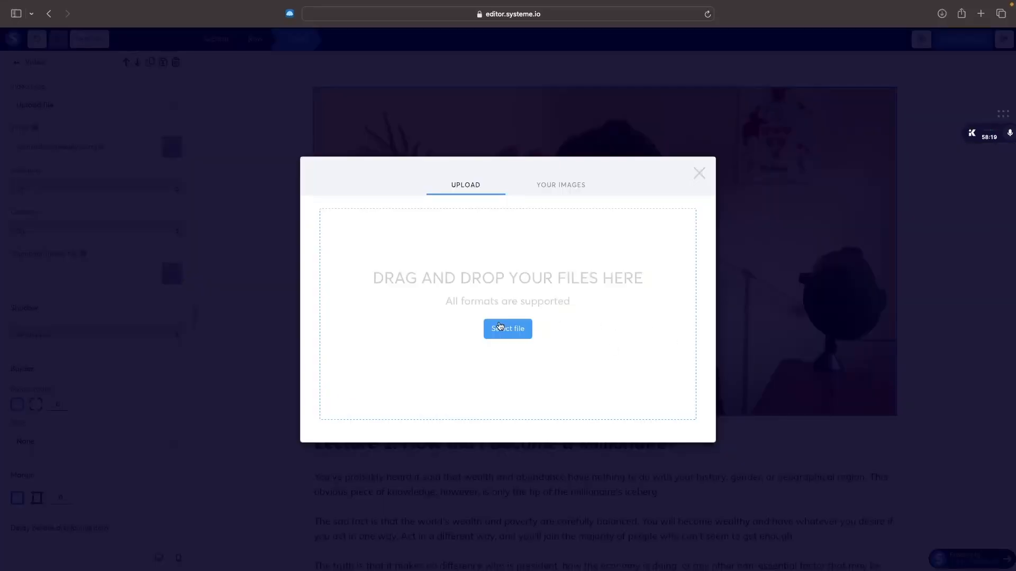
pyautogui.click(500, 327)
pyautogui.click(335, 236)
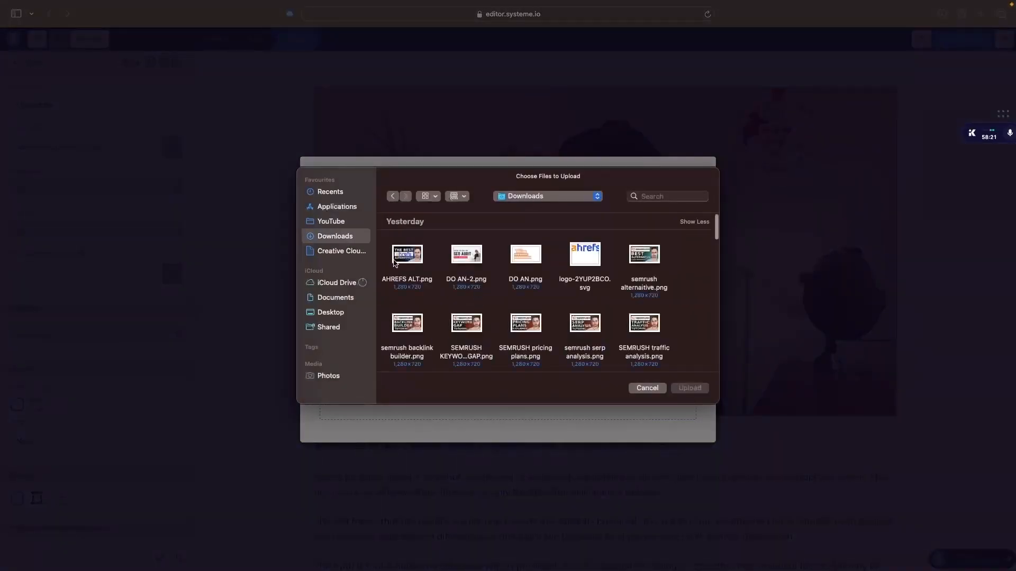
pyautogui.doubleClick(407, 257)
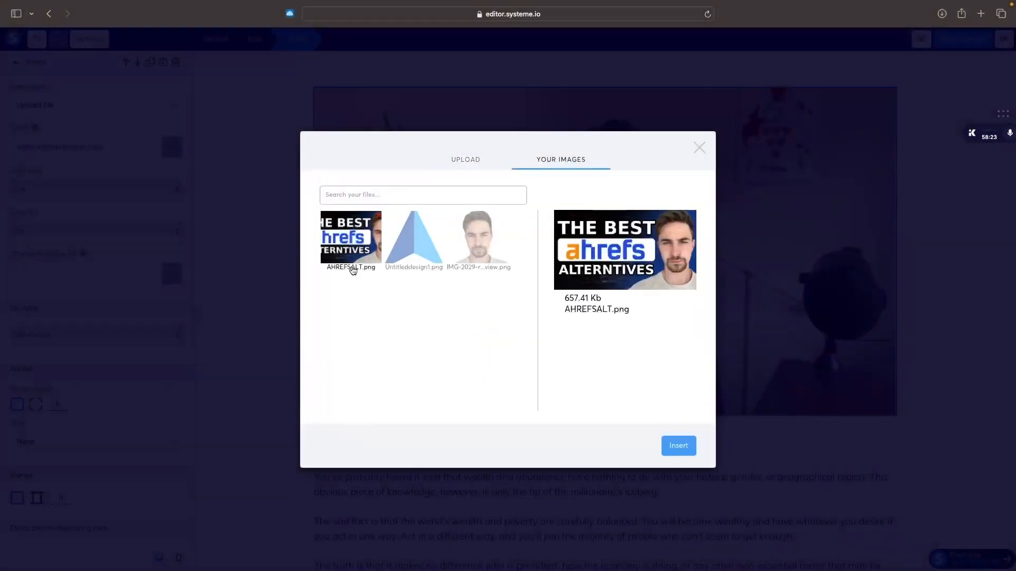
pyautogui.click(680, 446)
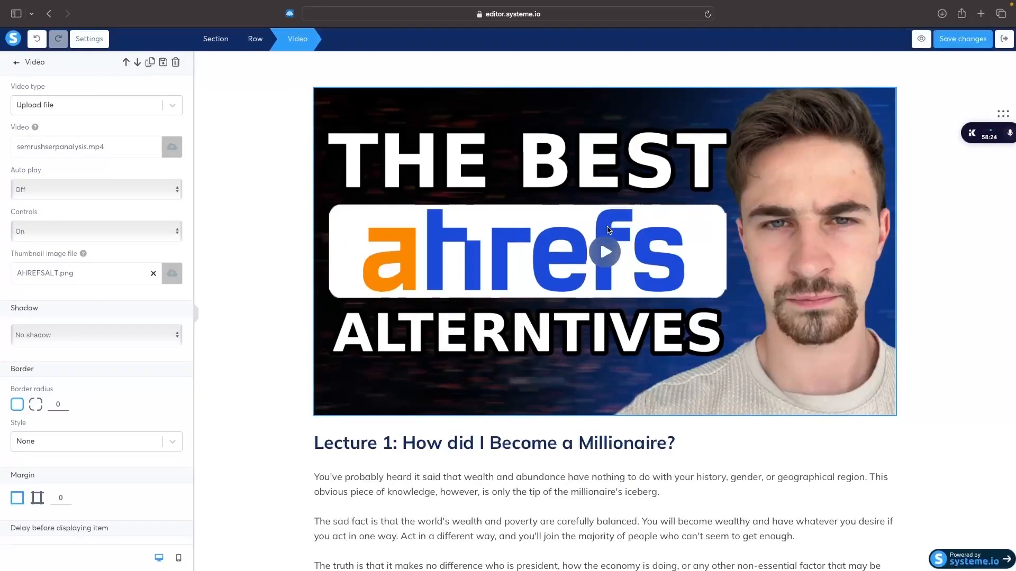
pyautogui.click(153, 273)
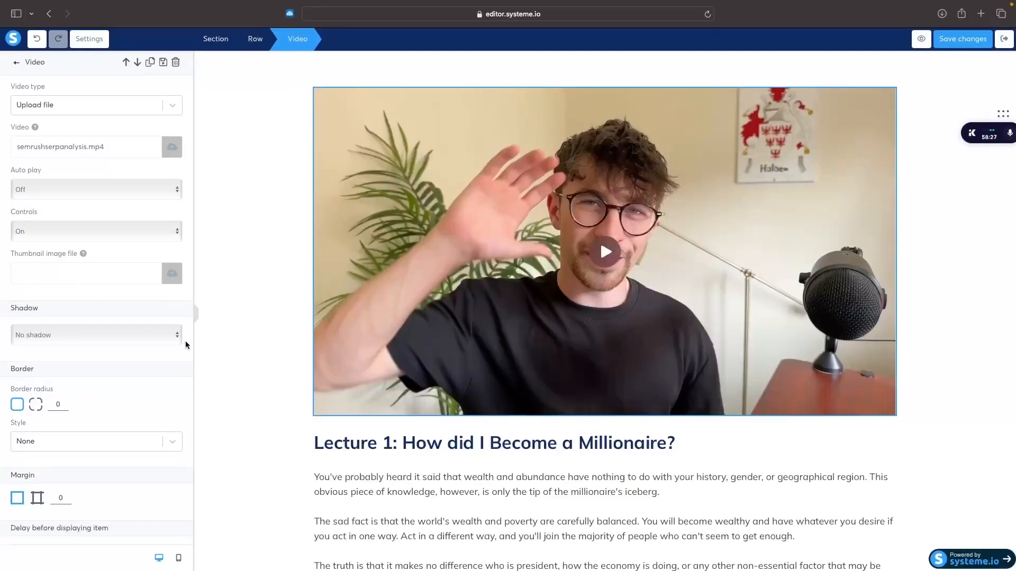
# Step: Apply a hard shadow to the lecture video and check its remaining border and margin settings
pyautogui.scroll(-5, 188, 338)
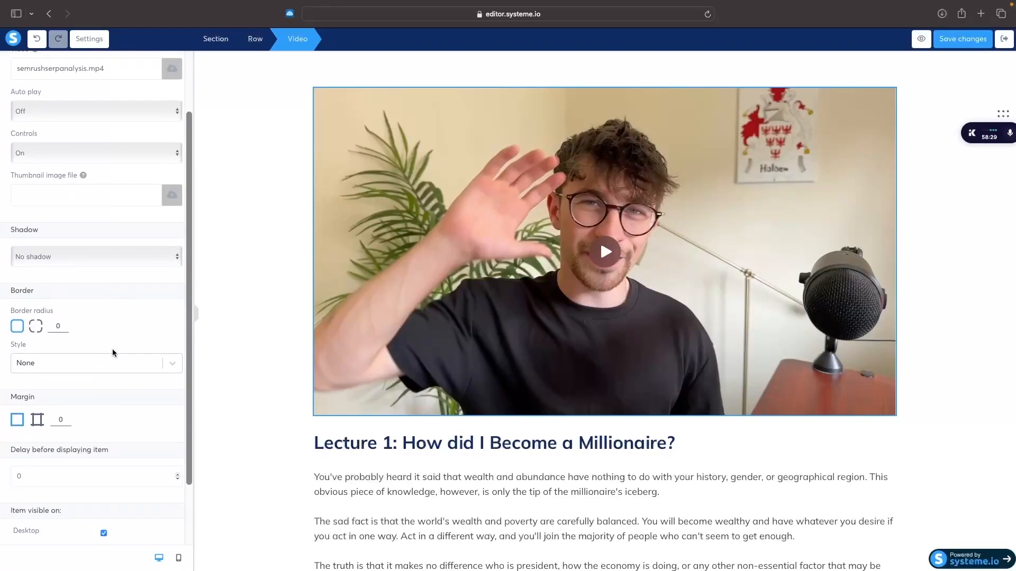
pyautogui.scroll(2, 112, 348)
pyautogui.click(65, 300)
pyautogui.click(78, 306)
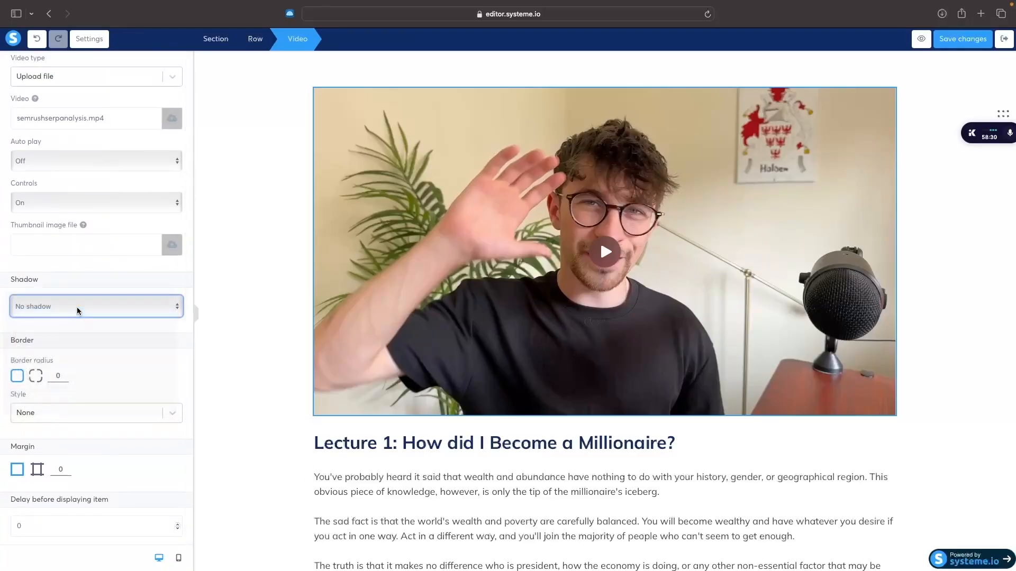
pyautogui.click(86, 307)
pyautogui.click(80, 326)
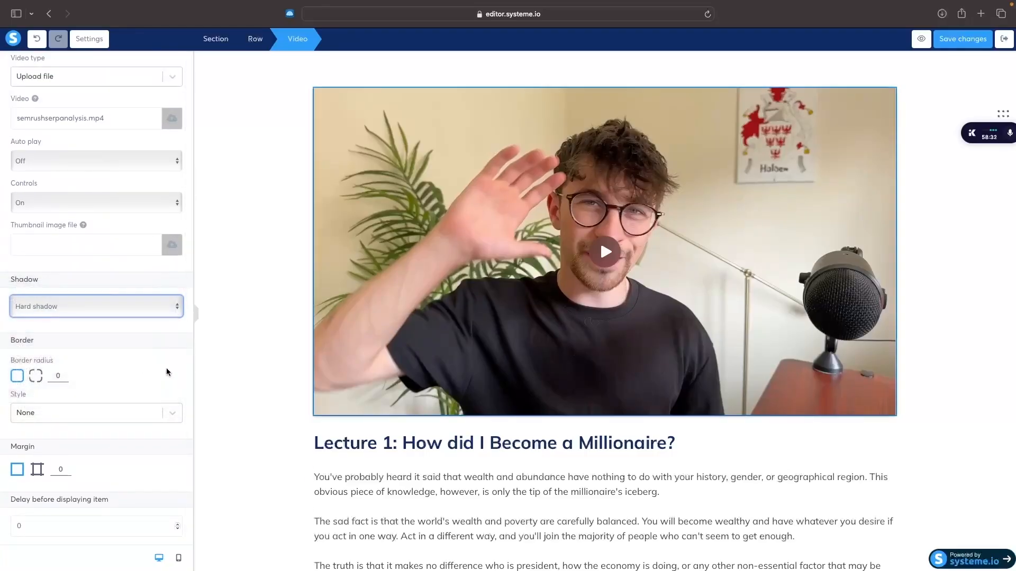
pyautogui.click(219, 374)
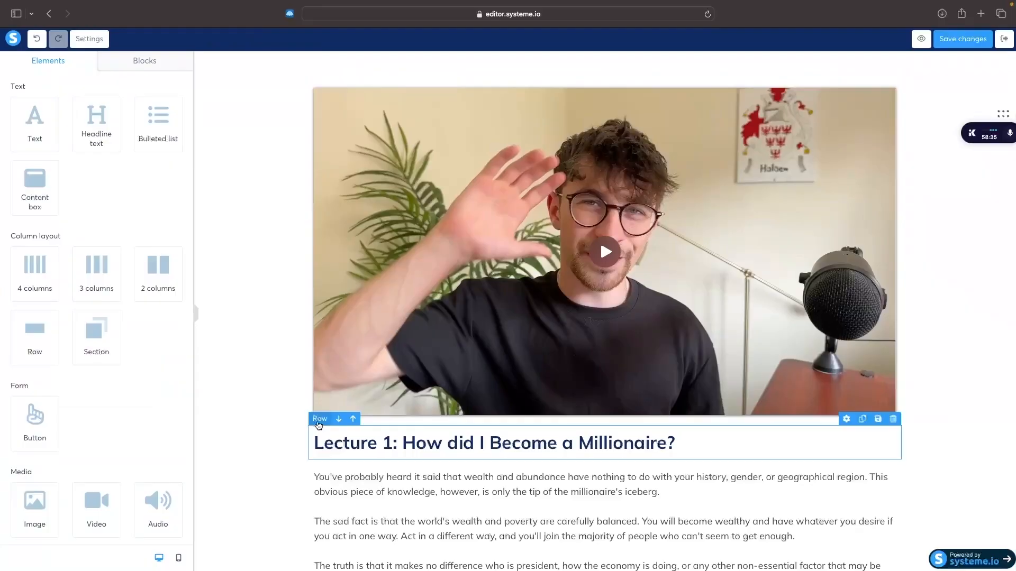
pyautogui.click(317, 413)
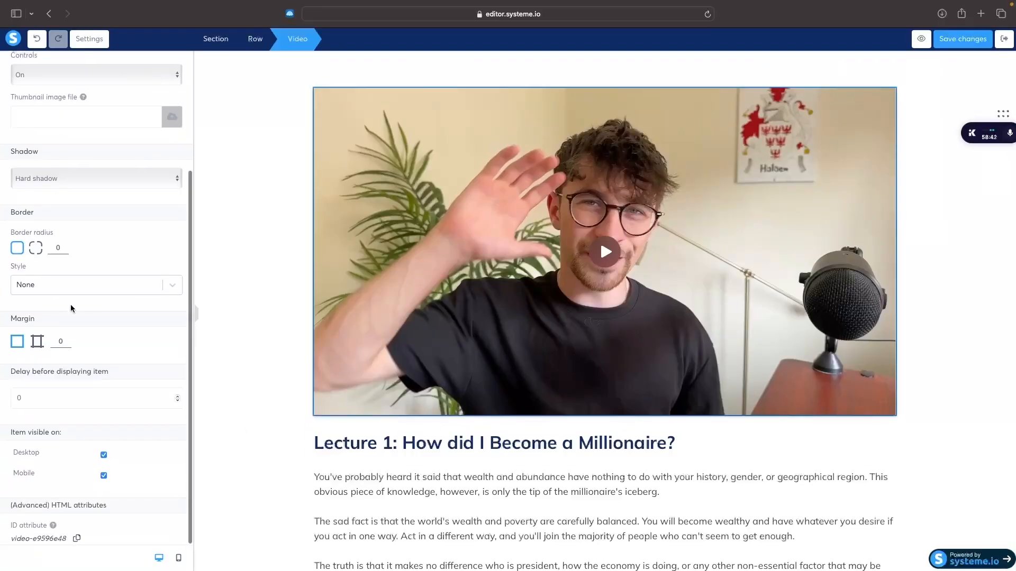
pyautogui.click(238, 401)
# Step: Replace the lecture heading below the video with "Key Takeaways."
pyautogui.scroll(-5, 238, 400)
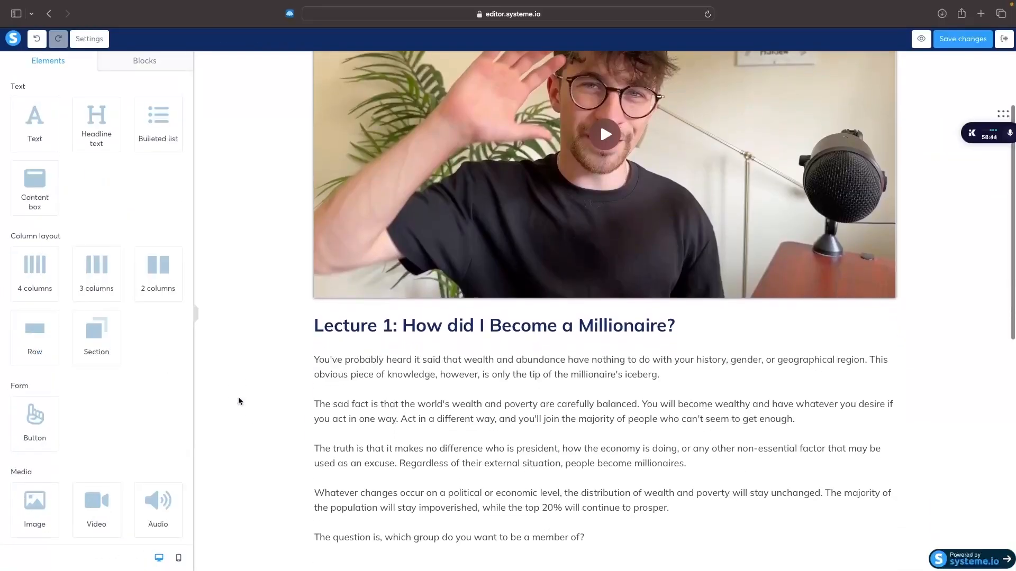
pyautogui.scroll(-2, 238, 401)
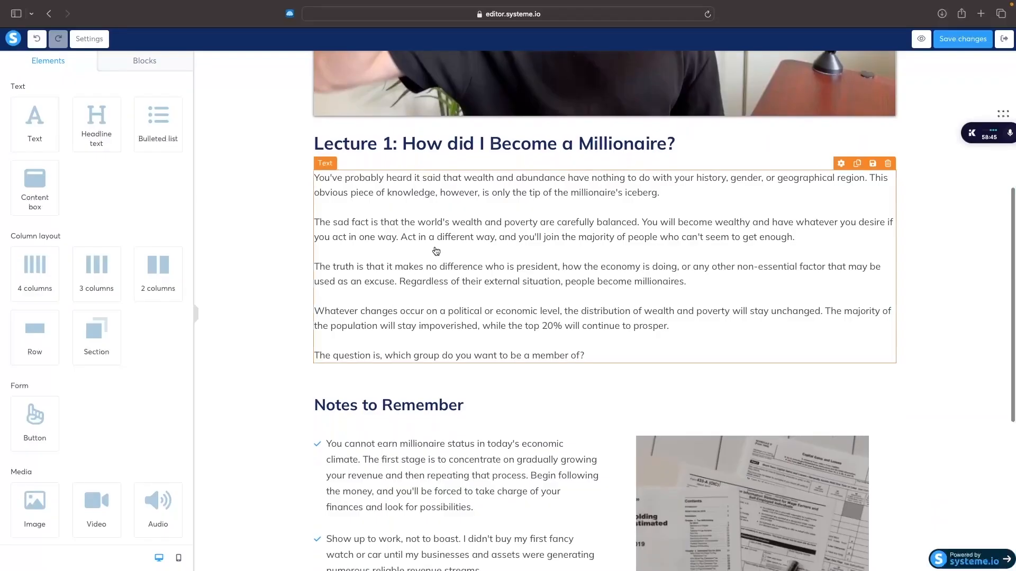
pyautogui.scroll(-5, 508, 390)
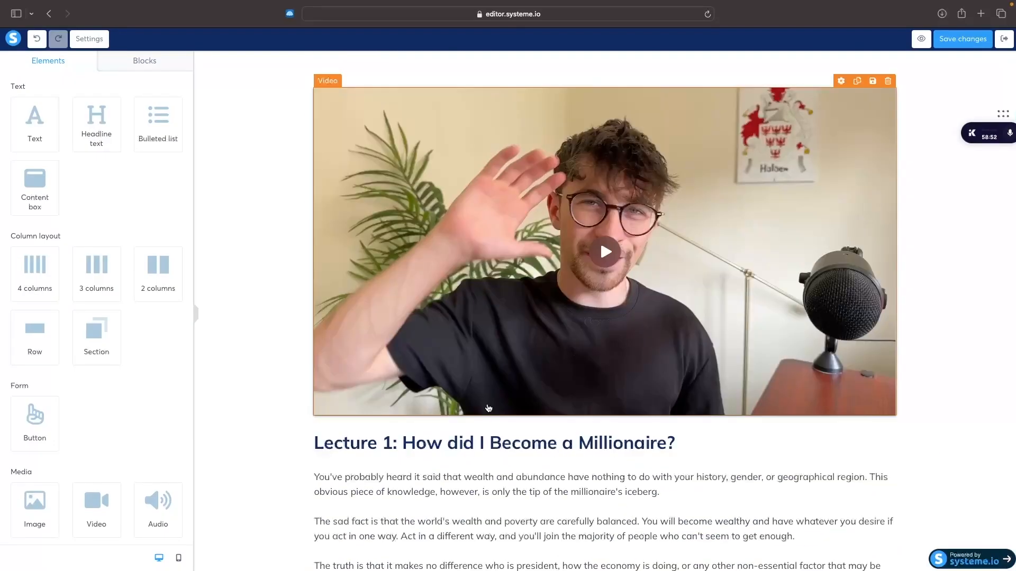
pyautogui.click(453, 447)
pyautogui.click(440, 441)
pyautogui.tripleClick(440, 440)
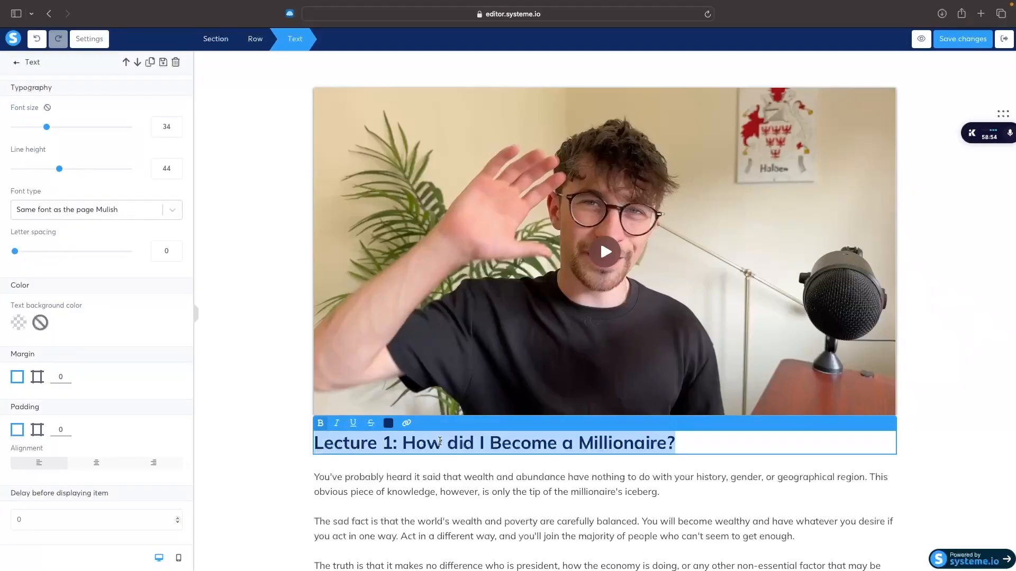
pyautogui.write('fnrjkgnrjkgnrjkgn')
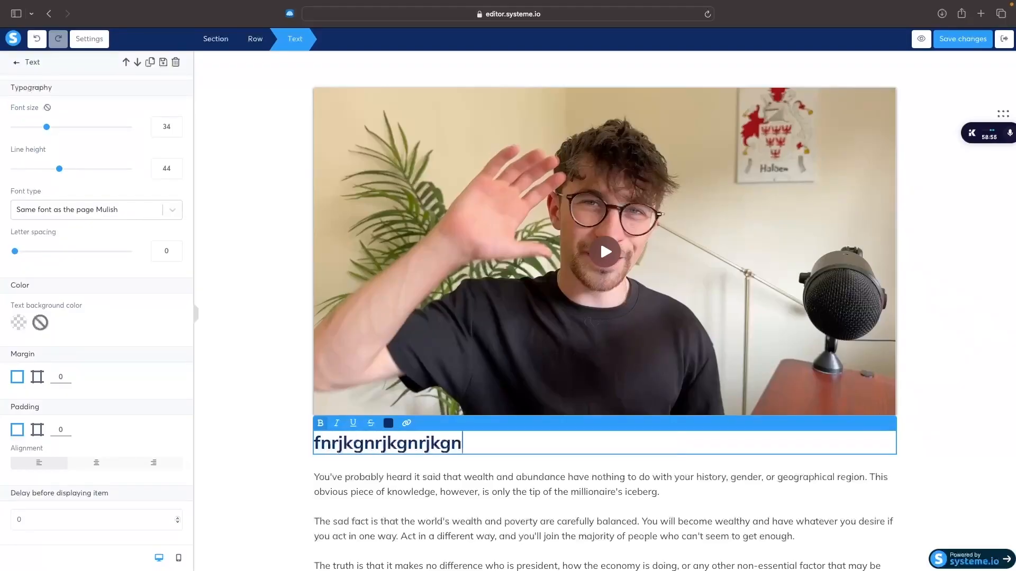
pyautogui.doubleClick(450, 443)
pyautogui.write('Ky')
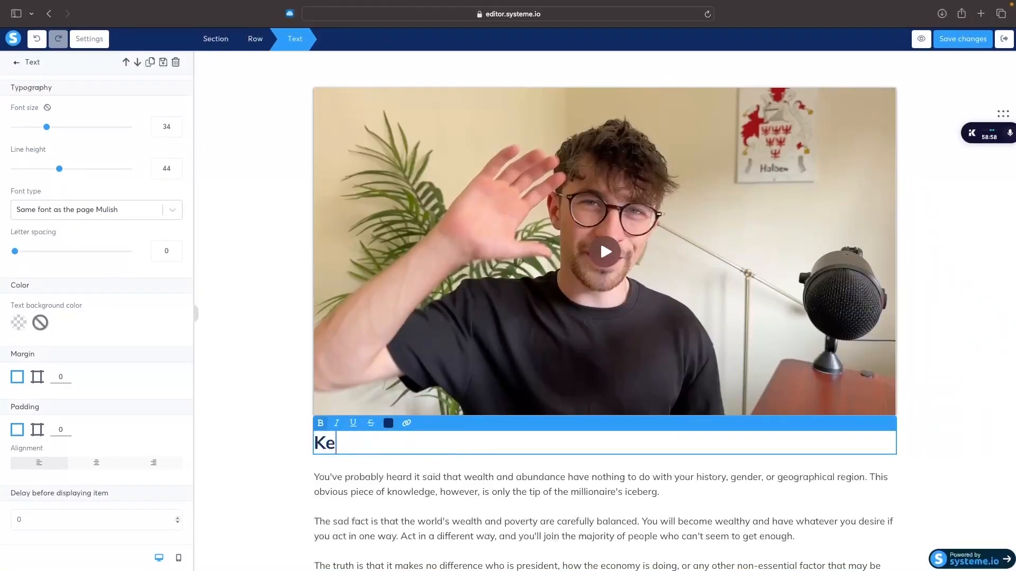
pyautogui.write('y Takeaways.')
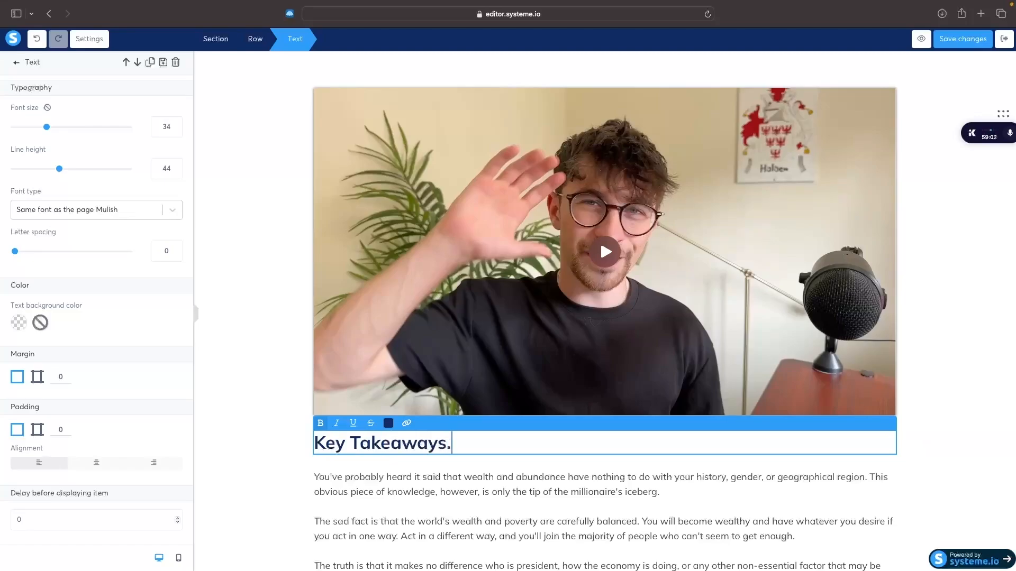
pyautogui.scroll(-2, 603, 318)
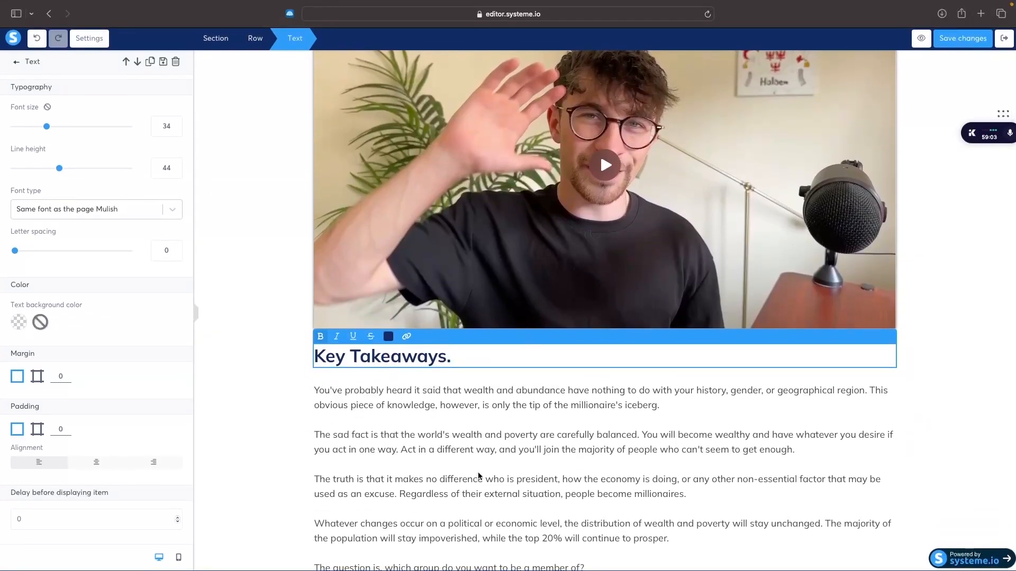
pyautogui.click(247, 394)
# Step: Replace the paragraphs under the Key Takeaways heading with the placeholder lines "-rkglnrgjnreg", "-rgjerngekjrngrekjgn" and "regkjrngkjr"
pyautogui.scroll(-4, 564, 284)
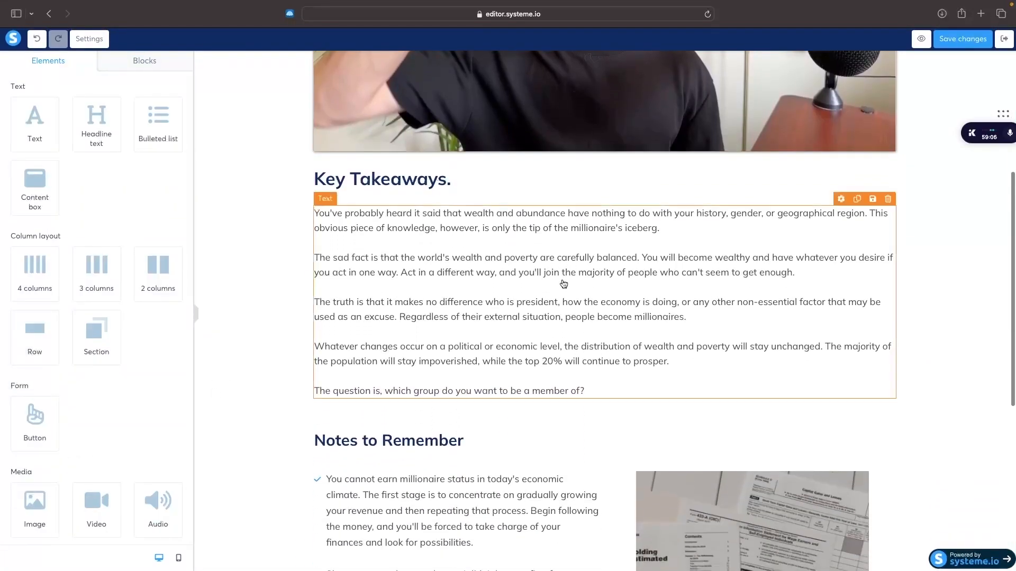
pyautogui.tripleClick(653, 347)
pyautogui.moveTo(584, 392); pyautogui.dragTo(309, 211)
pyautogui.write('-rkglnrgjnreg')
pyautogui.press('Return')
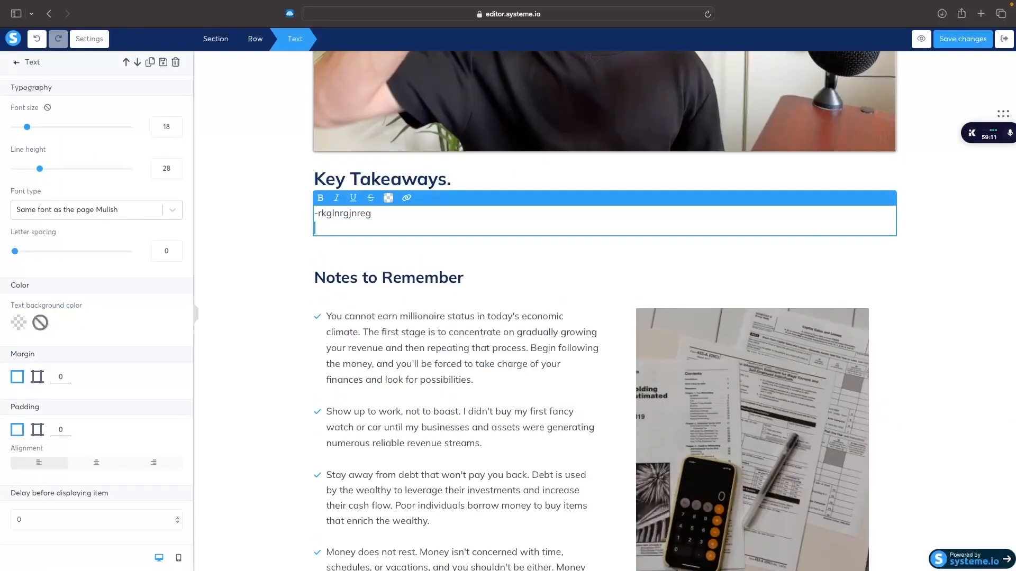
pyautogui.write('-rgjerngekjrngrekjgn')
pyautogui.press('Return')
pyautogui.write('regkjrngkjr')
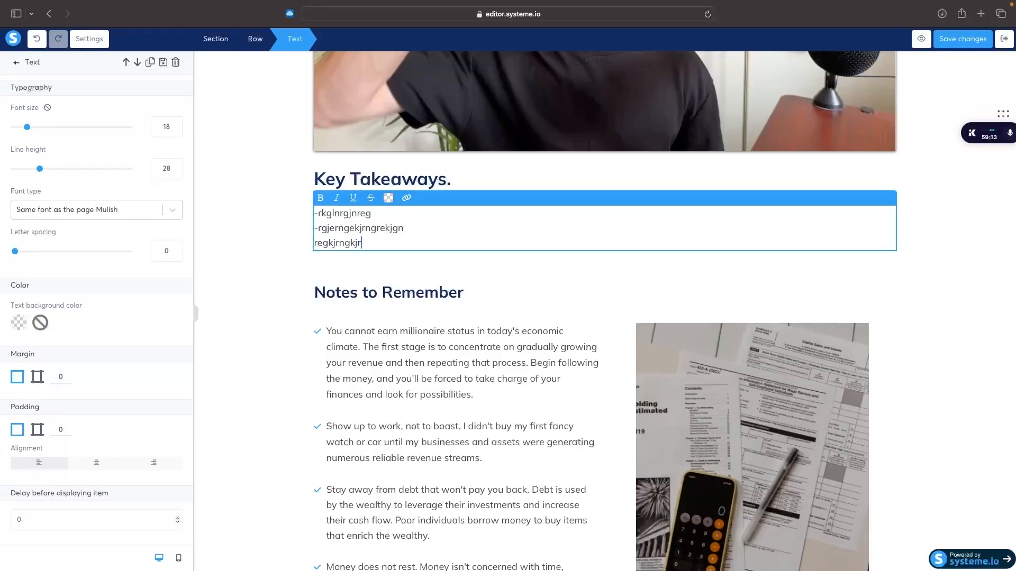
pyautogui.click(401, 267)
# Step: Delete all content below the video, including the Key Takeaways heading, its placeholder text and their emptied rows
pyautogui.click(888, 236)
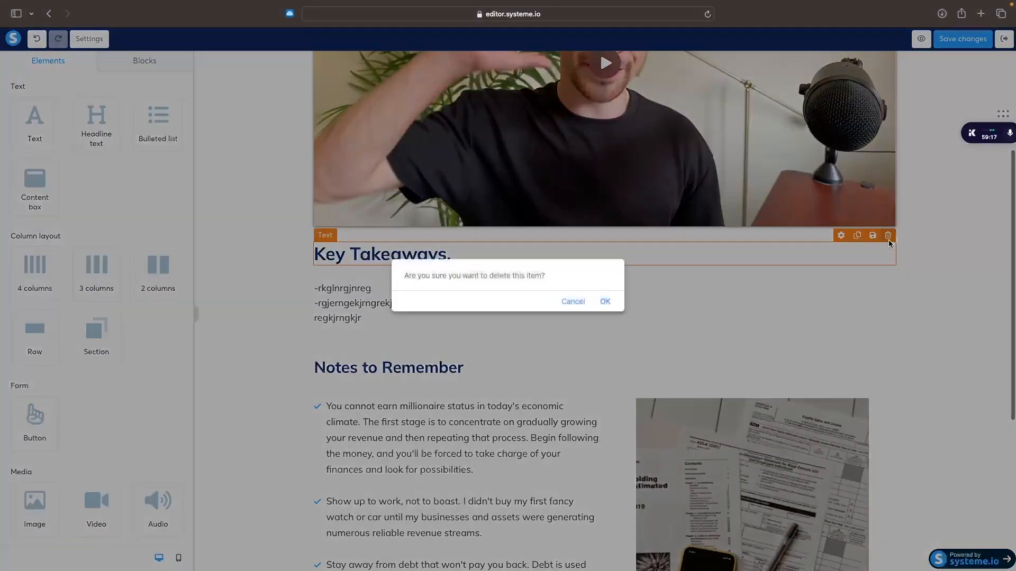
pyautogui.click(605, 301)
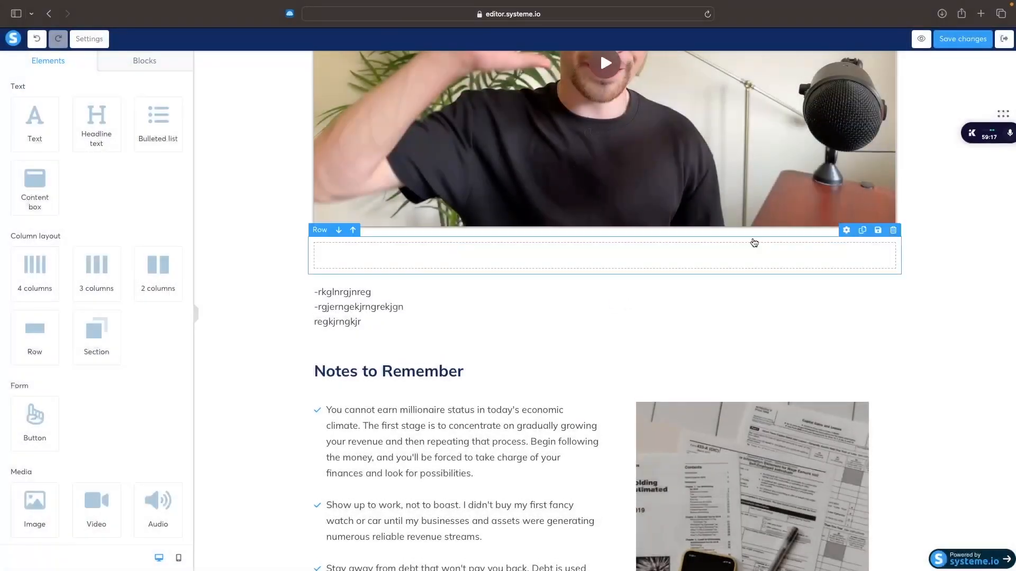
pyautogui.click(893, 231)
pyautogui.click(605, 301)
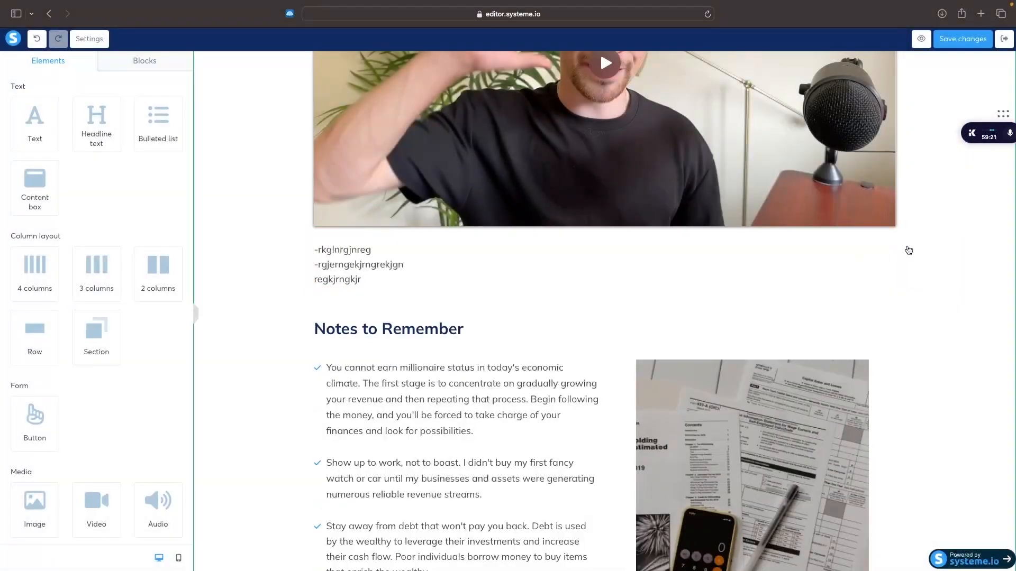
pyautogui.click(888, 235)
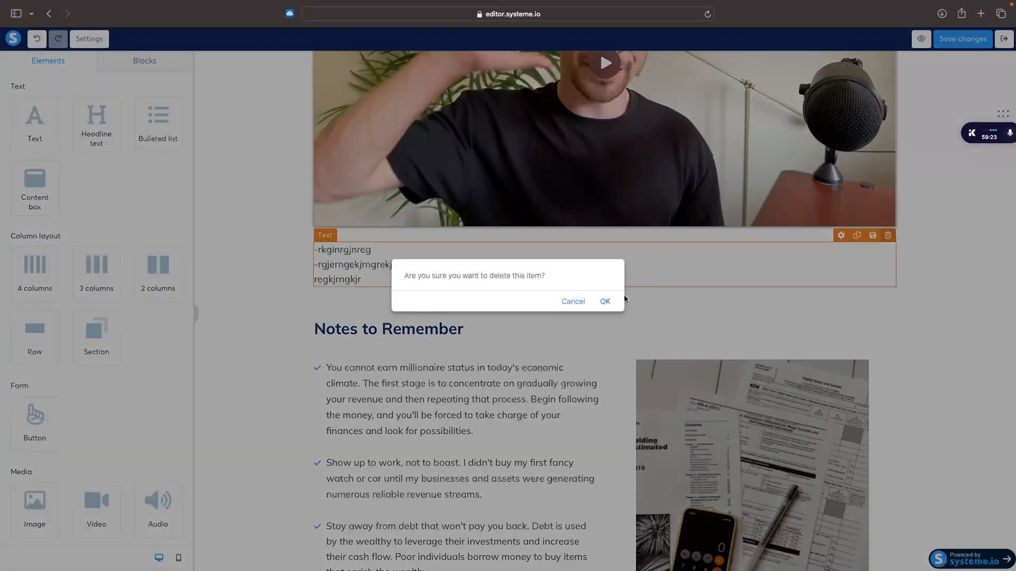
pyautogui.click(604, 301)
pyautogui.click(893, 230)
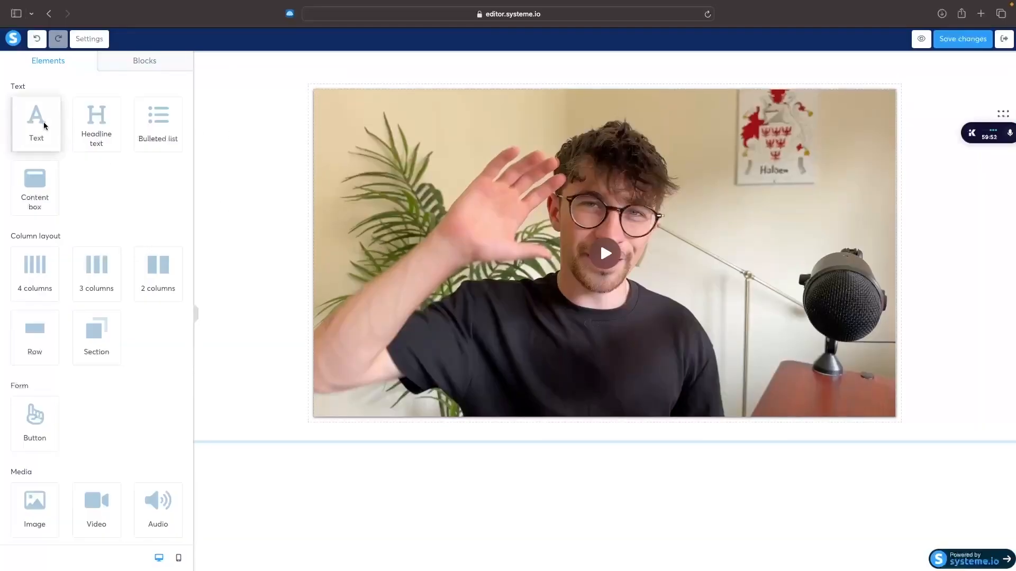
# Step: Add a headline text element above the video reading "Lesson 1 - What you will learn in this course"
pyautogui.moveTo(94, 118); pyautogui.dragTo(379, 102)
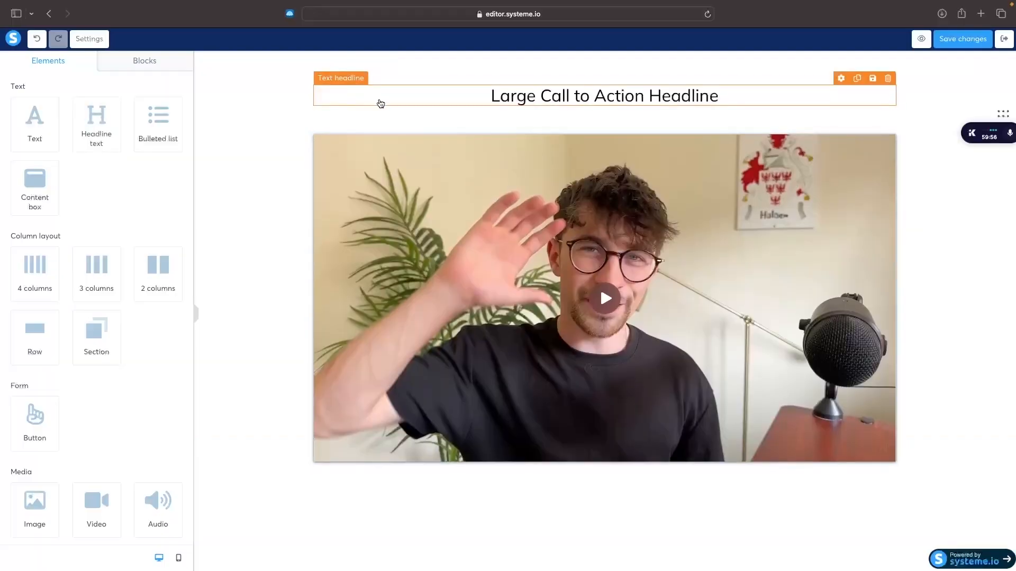
pyautogui.click(402, 96)
pyautogui.write('Les')
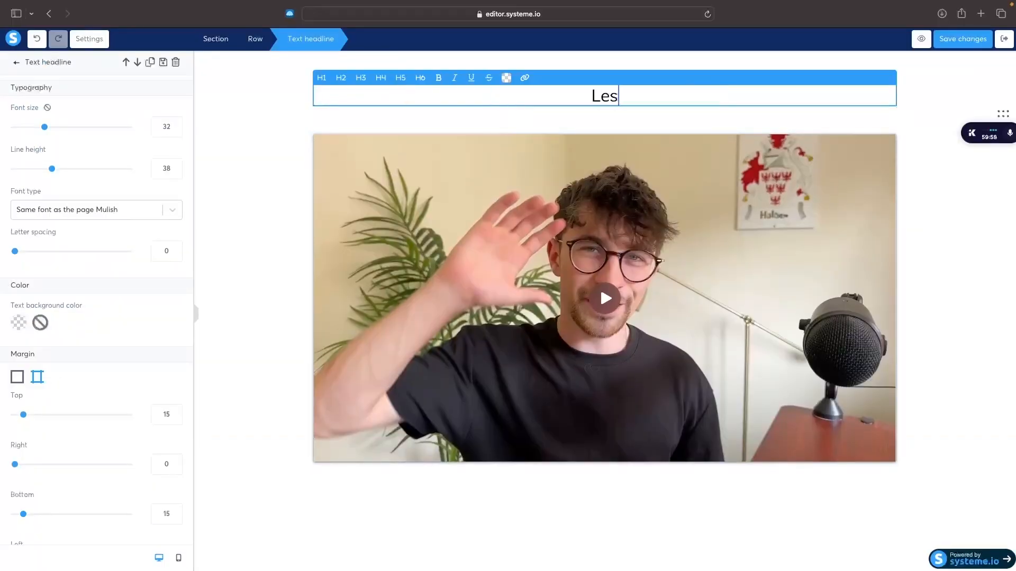
pyautogui.write('son 1 - What oyu w')
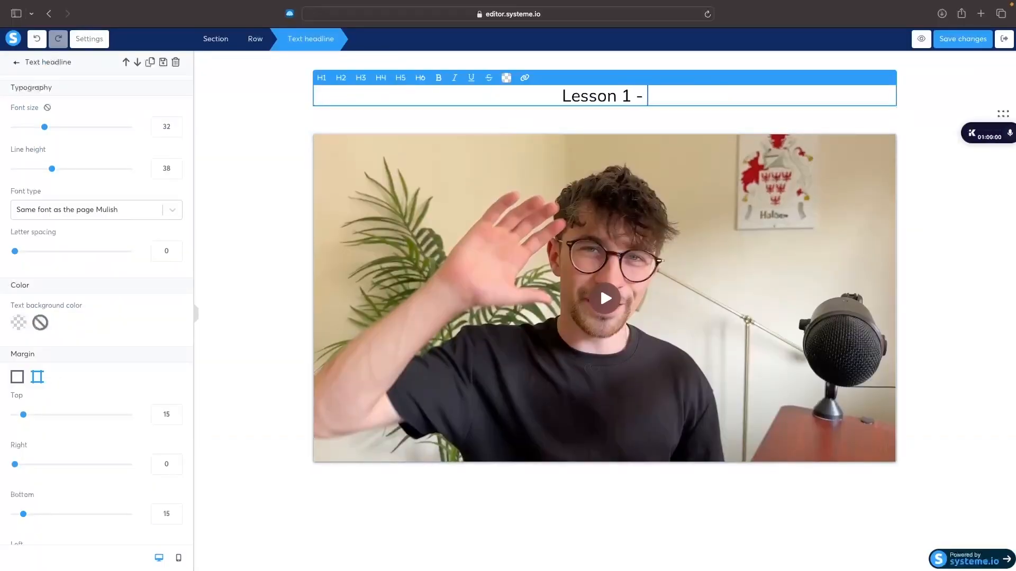
pyautogui.press('BackSpace')
pyautogui.press('BackSpace')
pyautogui.press('BackSpace')
pyautogui.press('BackSpace')
pyautogui.press('BackSpace')
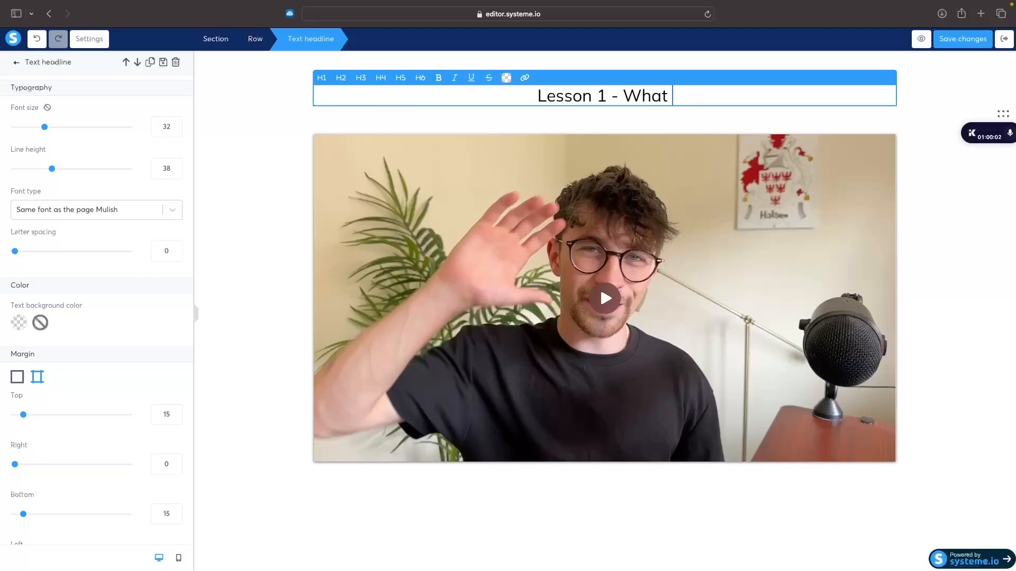
pyautogui.write('you will le')
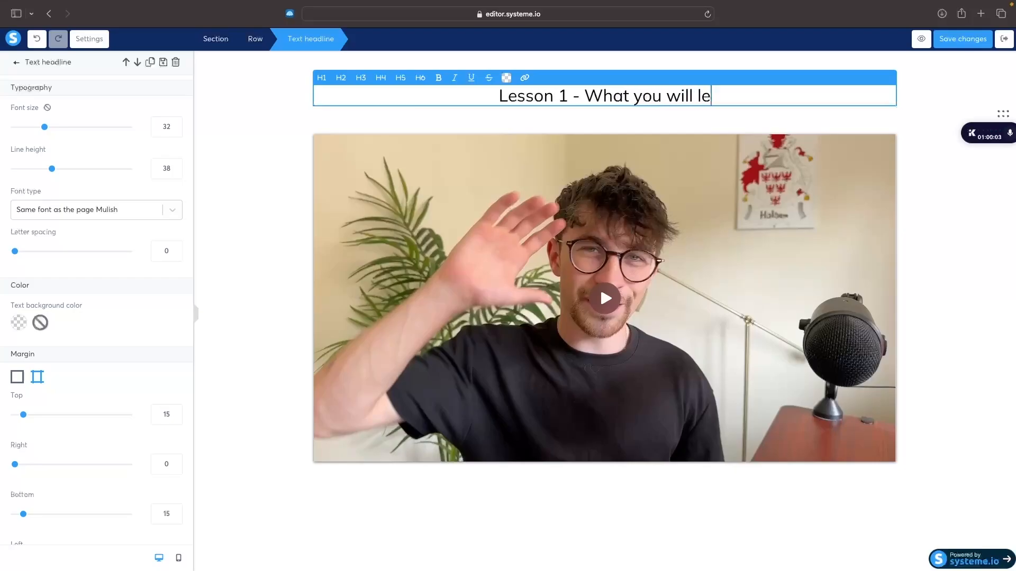
pyautogui.write('arn in this course')
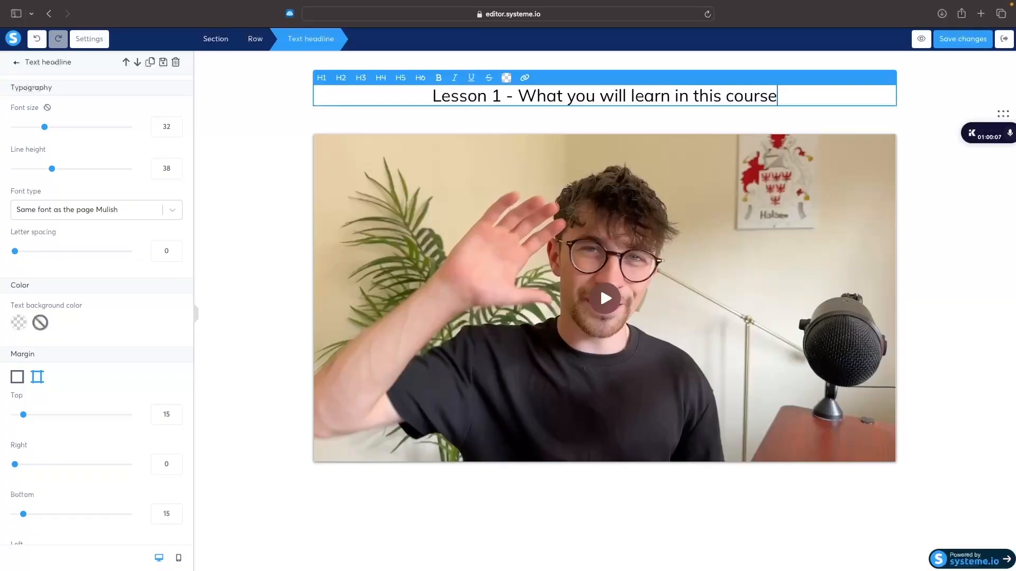
# Step: Save the lecture page changes and exit the page editor to the course outline
pyautogui.click(560, 118)
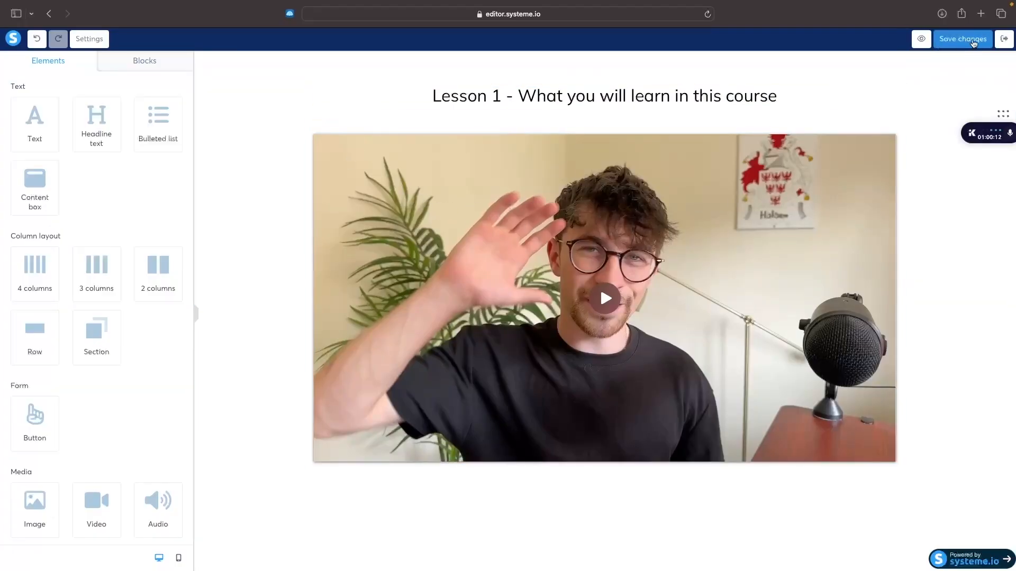
pyautogui.click(973, 40)
pyautogui.click(1004, 38)
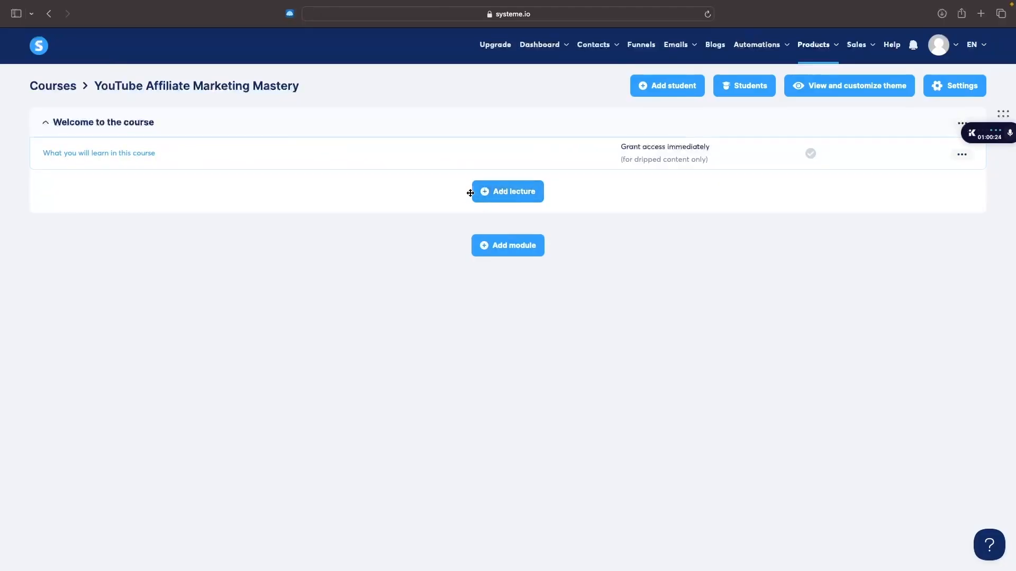
# Step: Create a lecture named "What is YouTube Affiliate Marketing" in the Welcome to the course module, with comments enabled and the video template
pyautogui.click(500, 197)
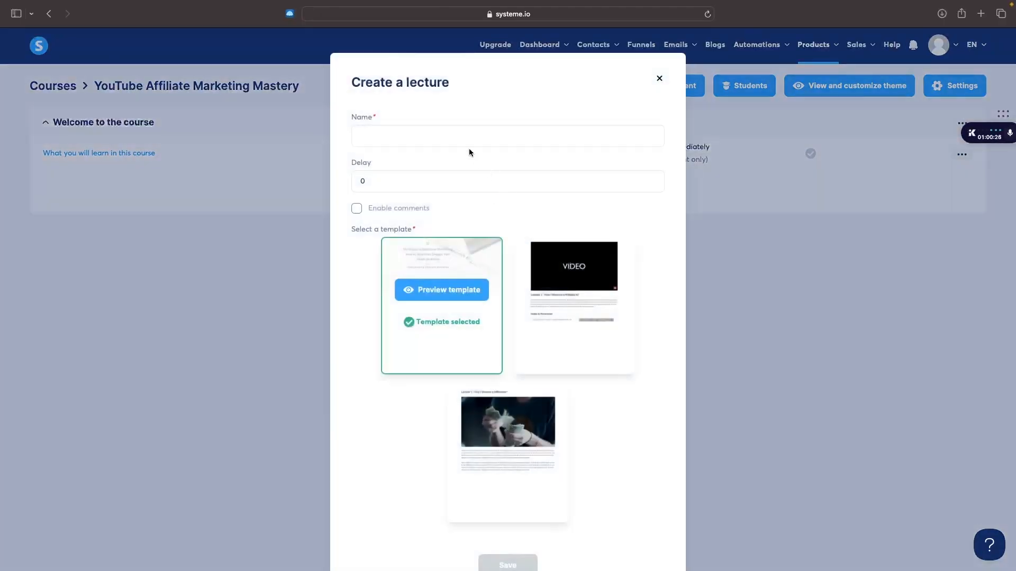
pyautogui.click(433, 130)
pyautogui.write('What is')
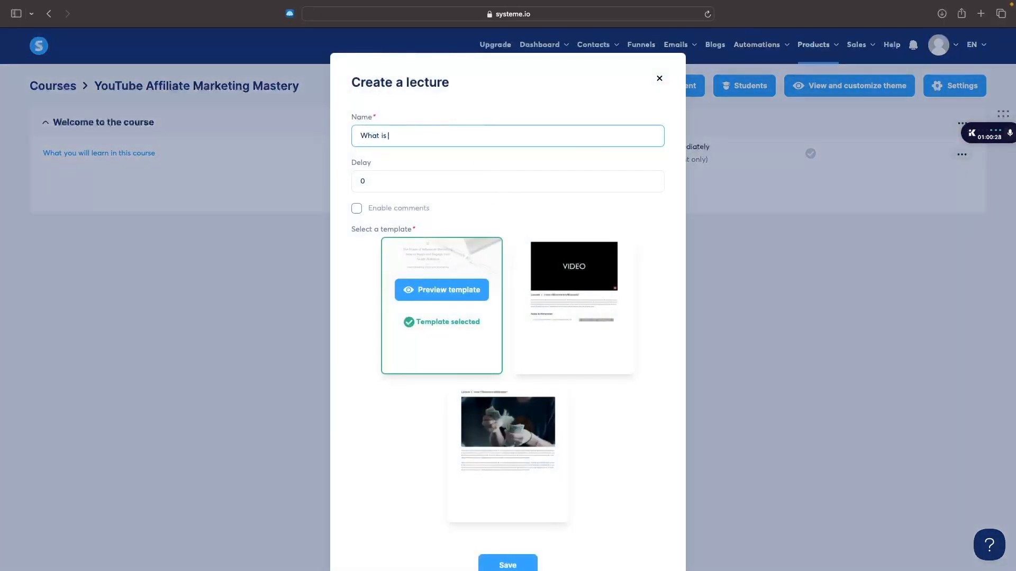
pyautogui.write(' YouTube Affiliate Marketing')
pyautogui.click(384, 165)
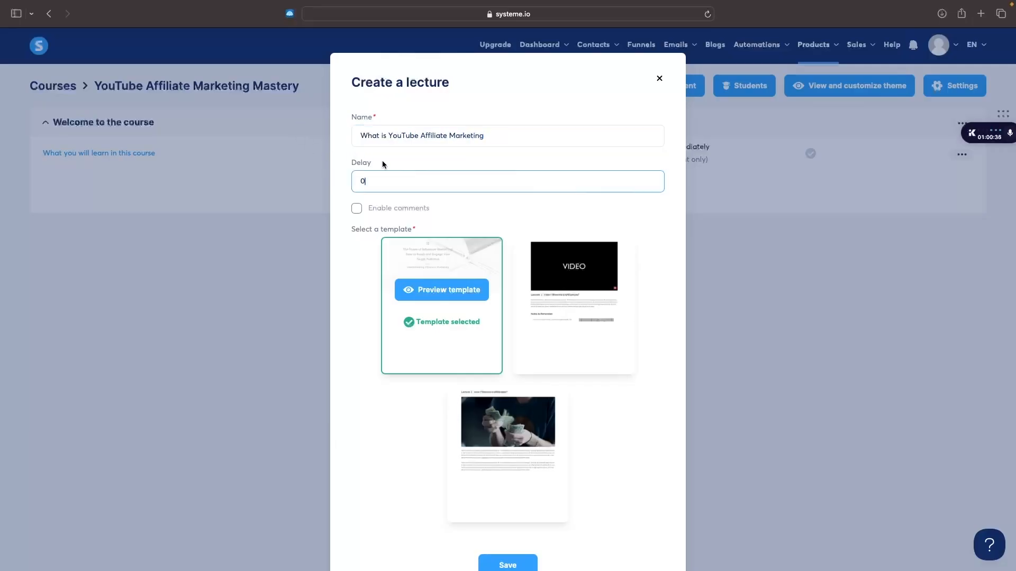
pyautogui.click(373, 209)
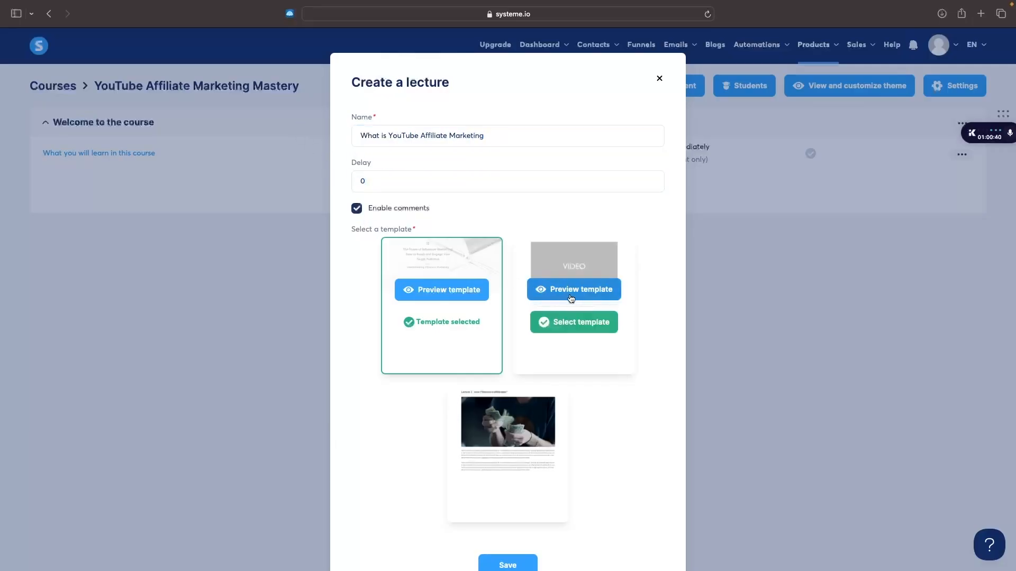
pyautogui.click(566, 323)
pyautogui.scroll(-2, 640, 355)
pyautogui.click(508, 511)
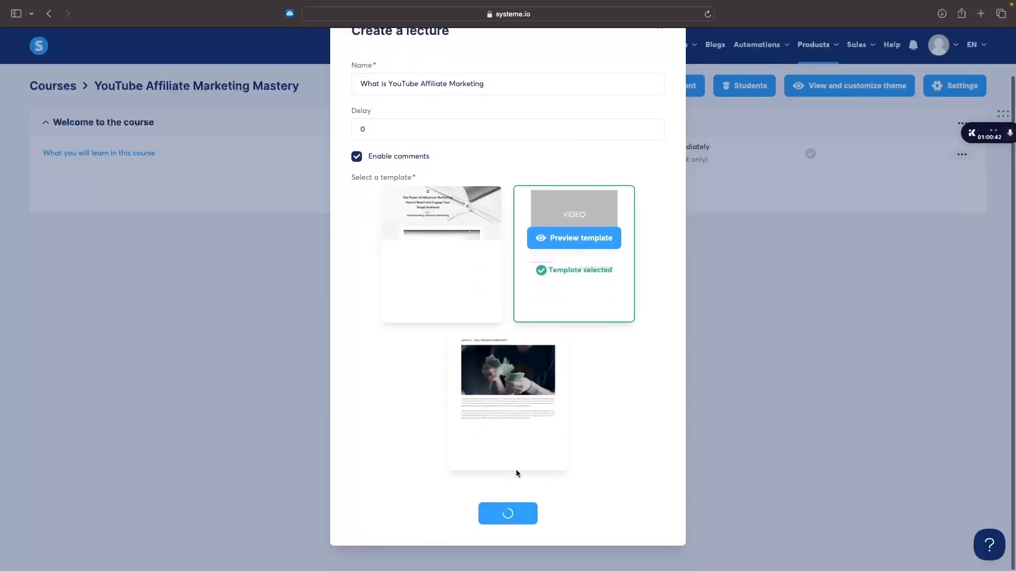
# Step: Open the What is YouTube Affiliate Marketing lecture page, check its video element's settings and return to the course outline
pyautogui.click(117, 191)
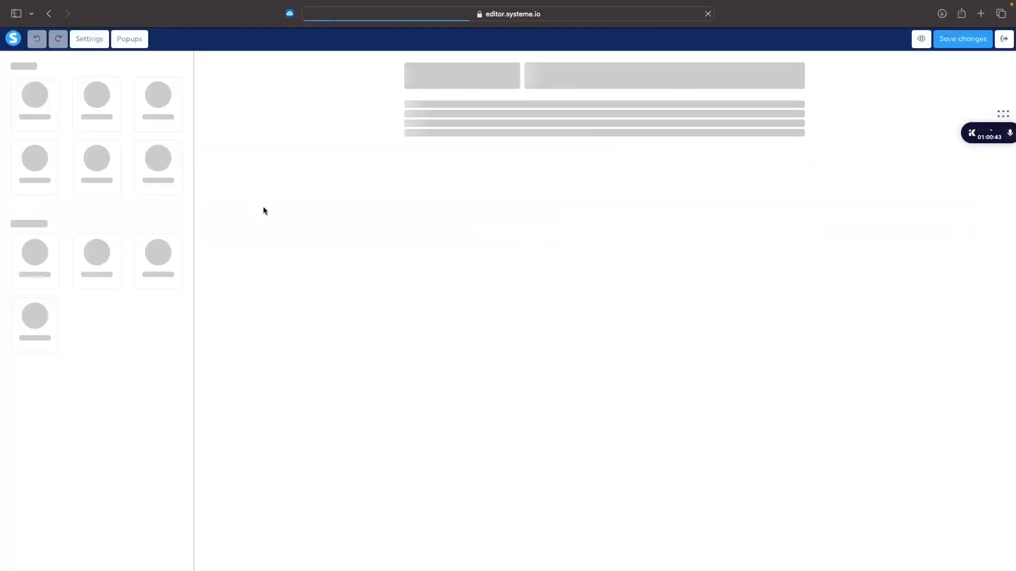
pyautogui.click(563, 186)
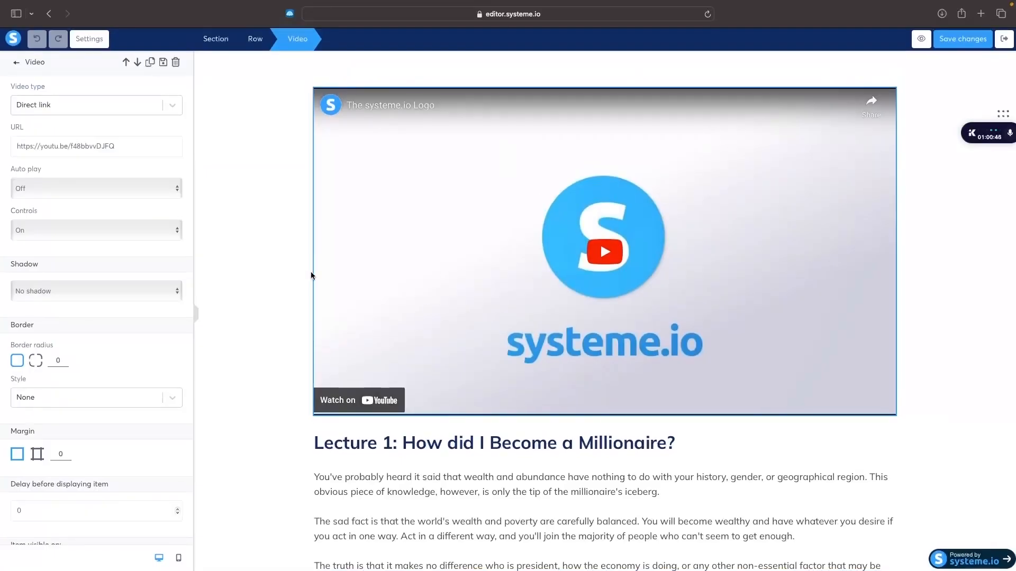
pyautogui.click(280, 282)
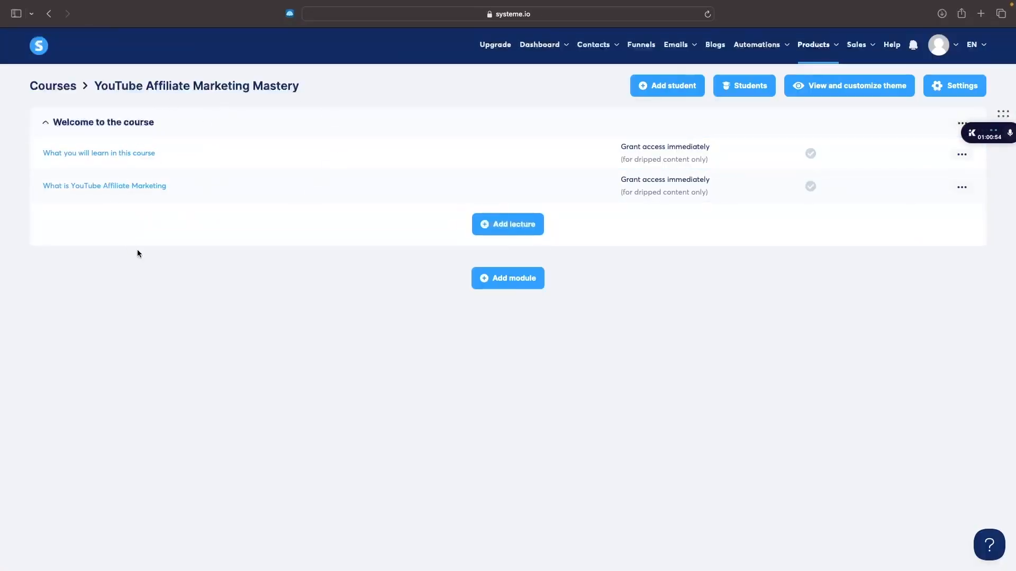
# Step: Create a second course module named "Module 1 - The Basics"
pyautogui.click(500, 279)
pyautogui.click(451, 298)
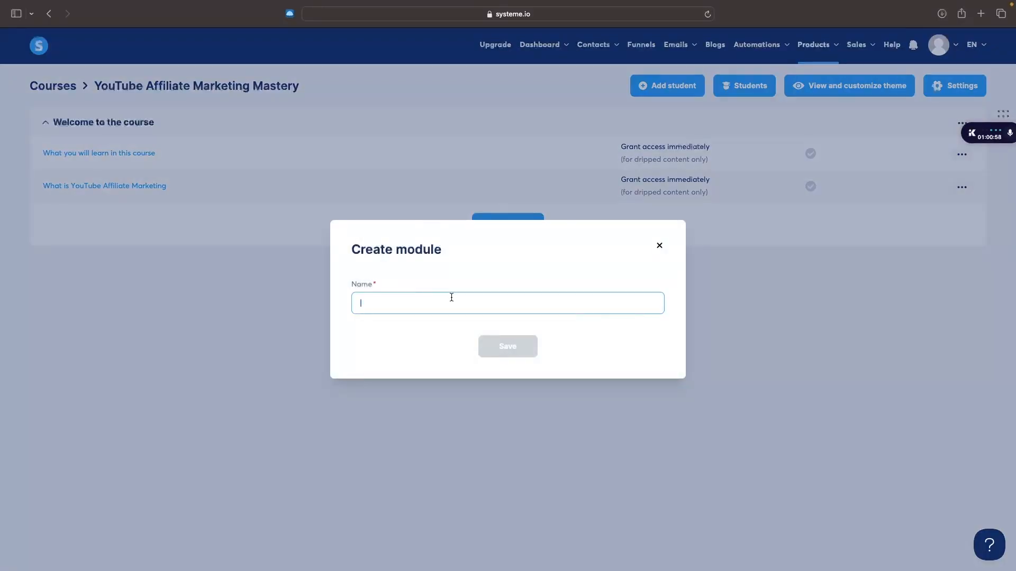
pyautogui.write('Module 1 -')
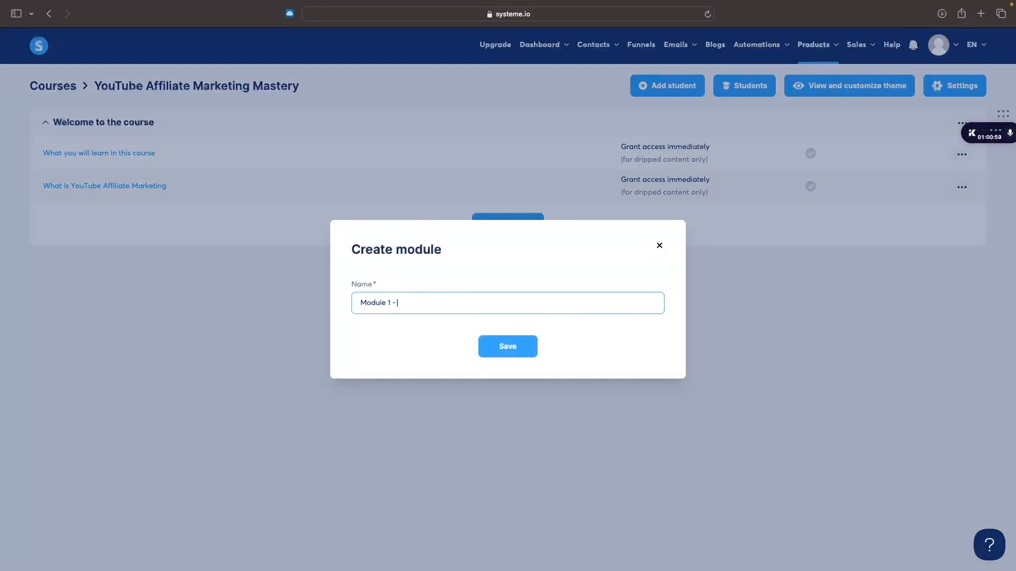
pyautogui.write(' The Basics')
pyautogui.click(494, 343)
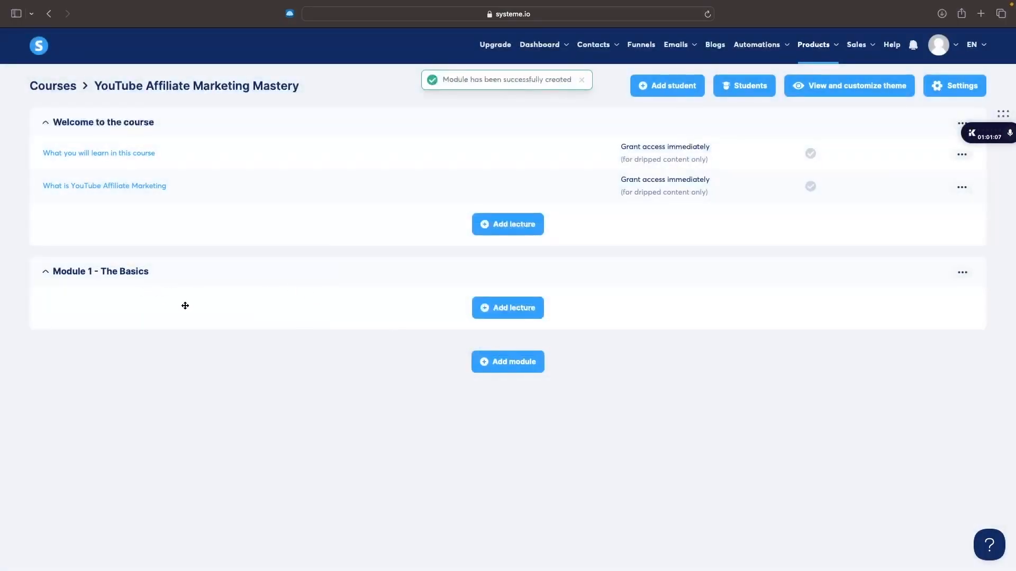
# Step: Create a third course module named "Module 2 - Find Affiliate Programs"
pyautogui.click(538, 312)
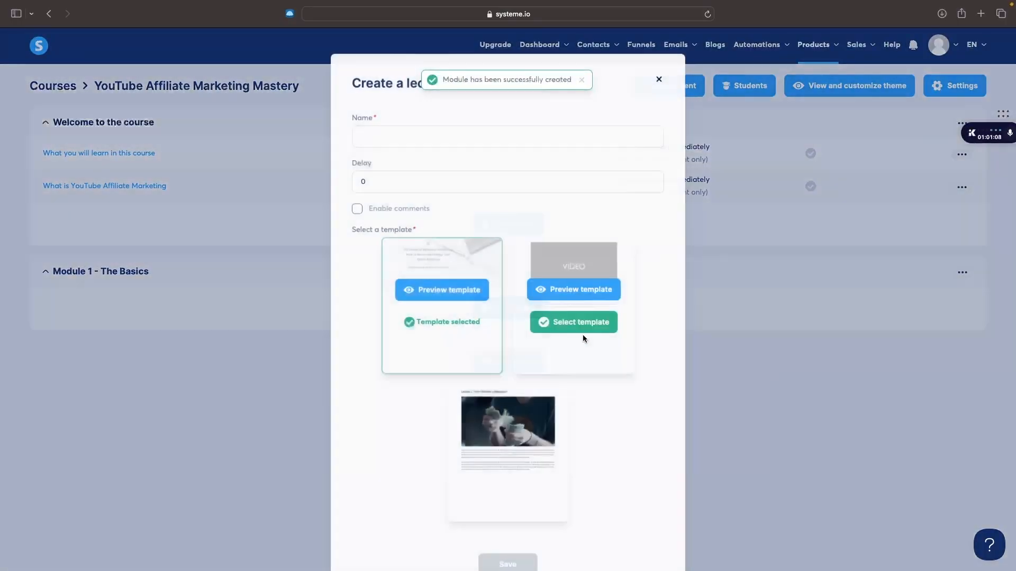
pyautogui.click(659, 79)
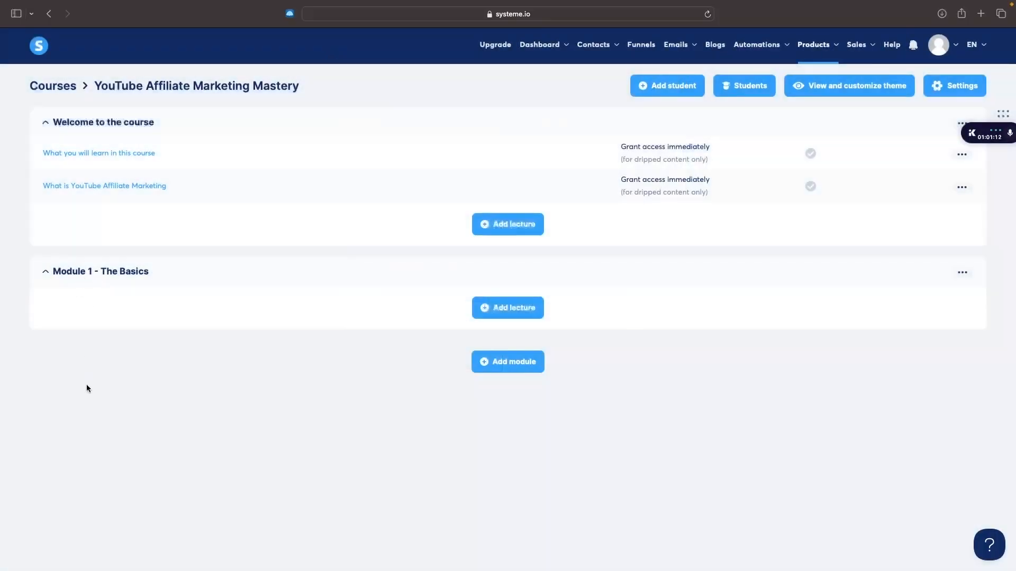
pyautogui.click(507, 359)
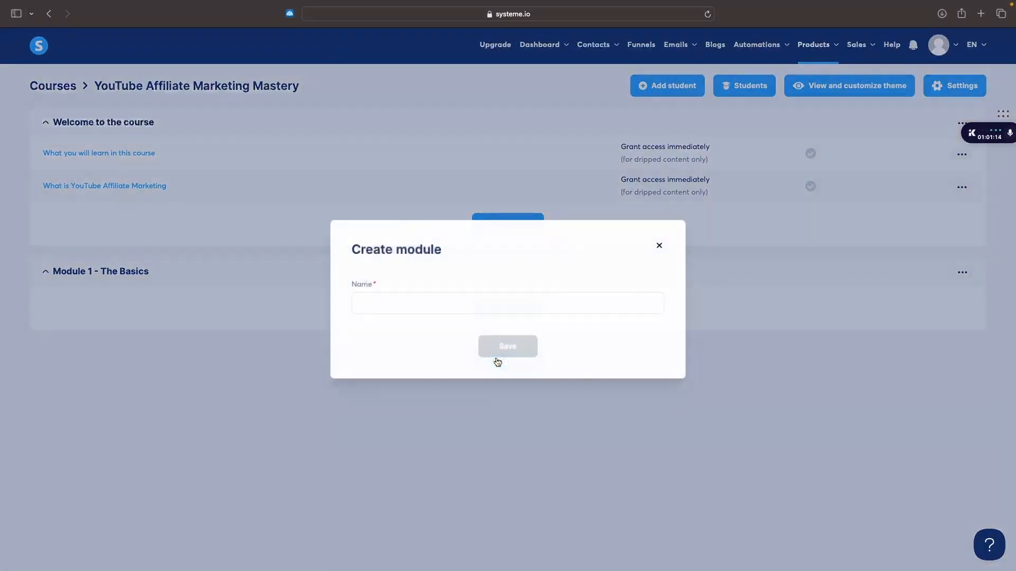
pyautogui.click(517, 303)
pyautogui.write('Module')
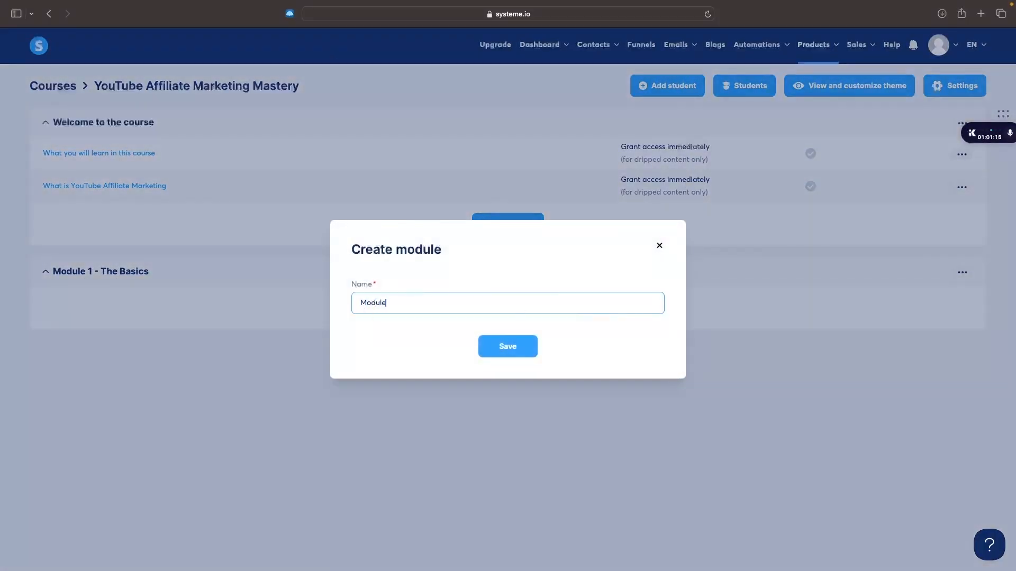
pyautogui.write(' 2 - Find Affiliate Programs')
pyautogui.press('Return')
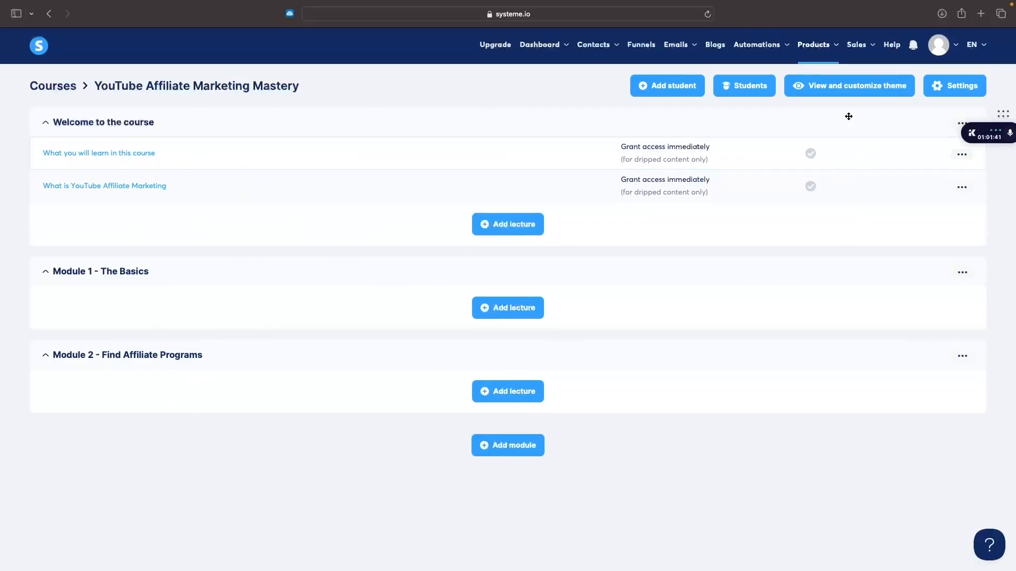
# Step: Open the course settings and fill in the instructor's full name, leaving the description empty
pyautogui.click(947, 90)
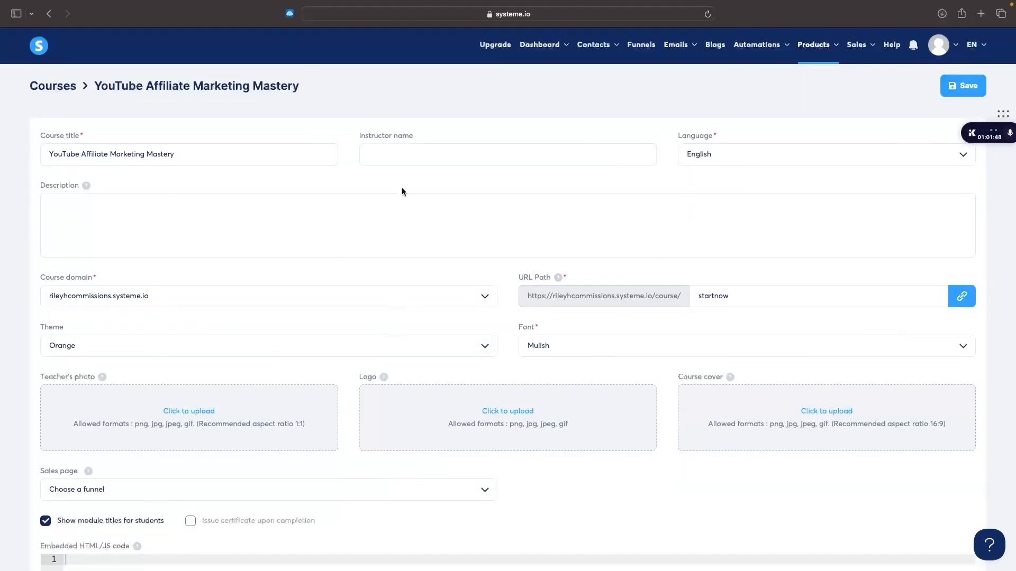
pyautogui.click(389, 158)
pyautogui.write('Riley ')
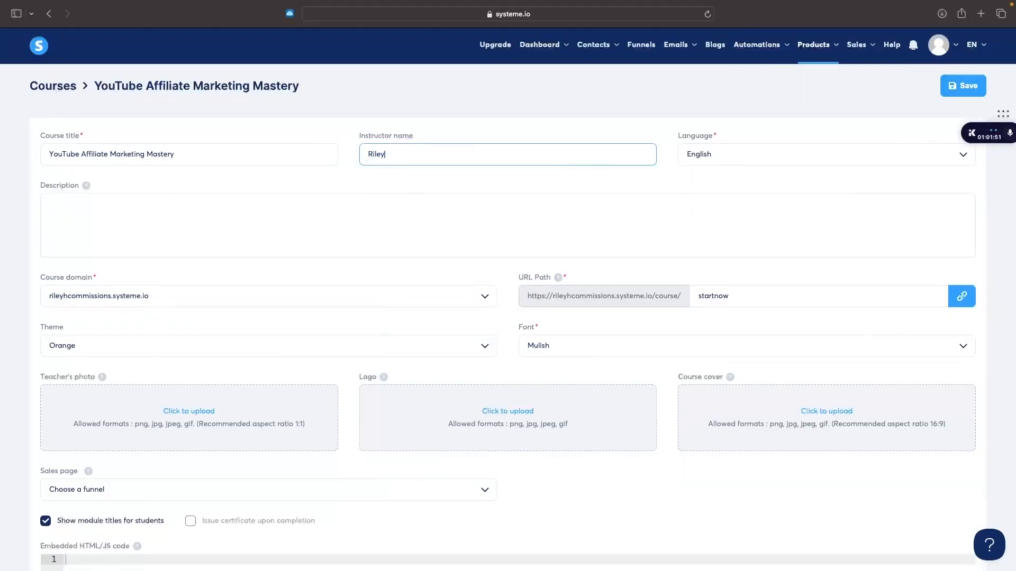
pyautogui.write('Holden')
pyautogui.click(305, 221)
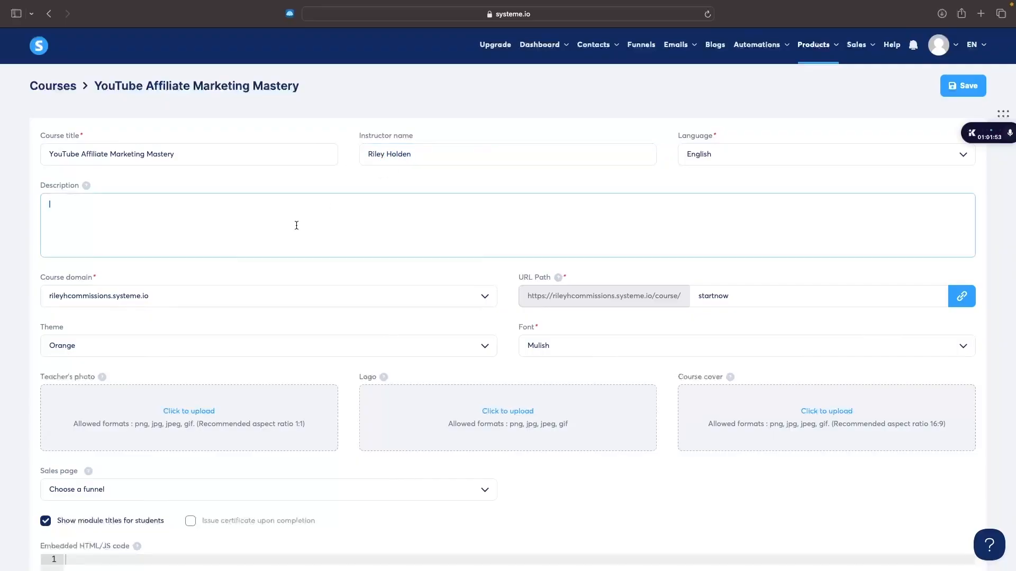
pyautogui.click(197, 261)
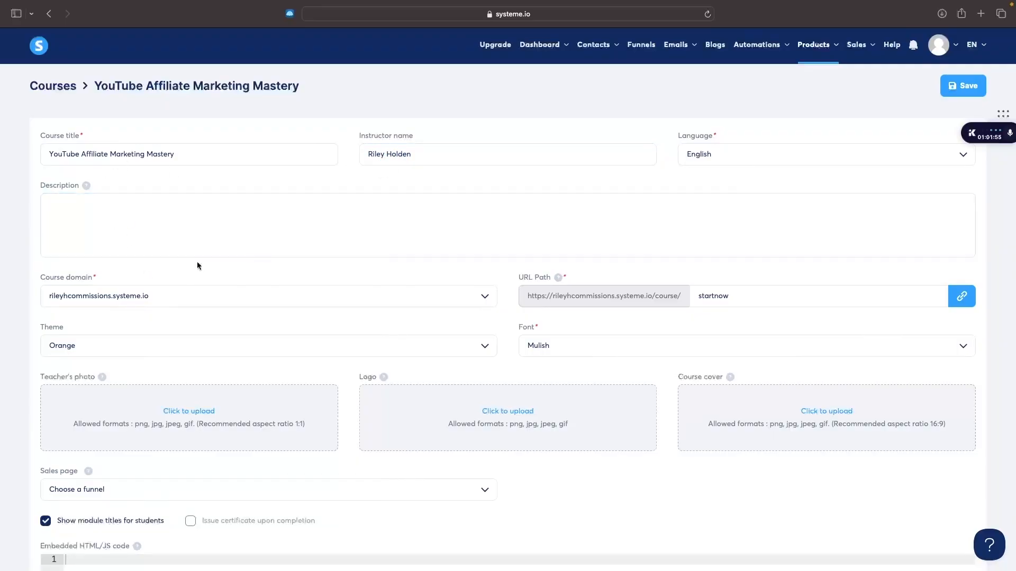
# Step: Review the theme, font, image upload and remaining course options, and save the course settings
pyautogui.scroll(-1, 197, 262)
pyautogui.scroll(-1, 291, 262)
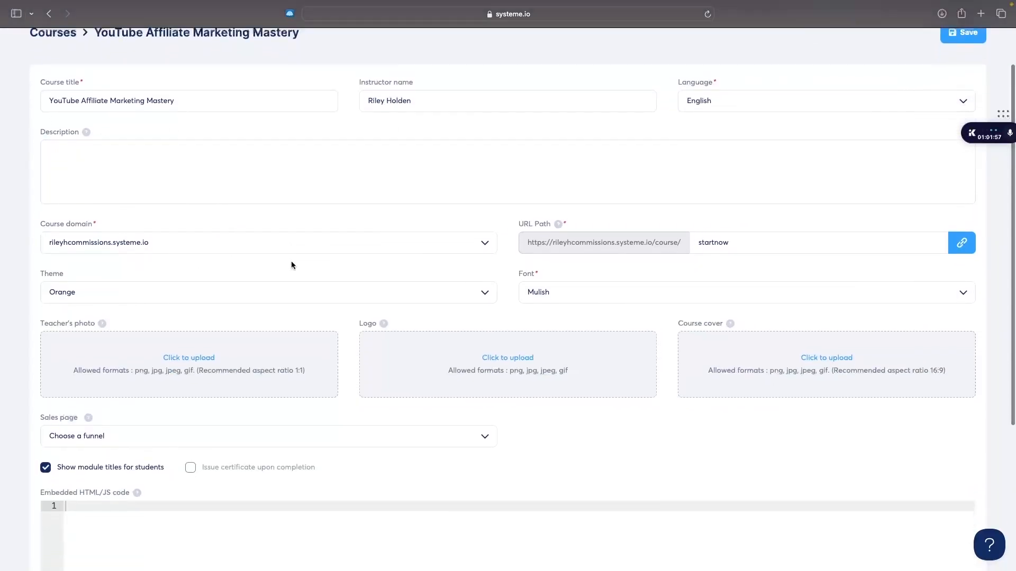
pyautogui.click(65, 284)
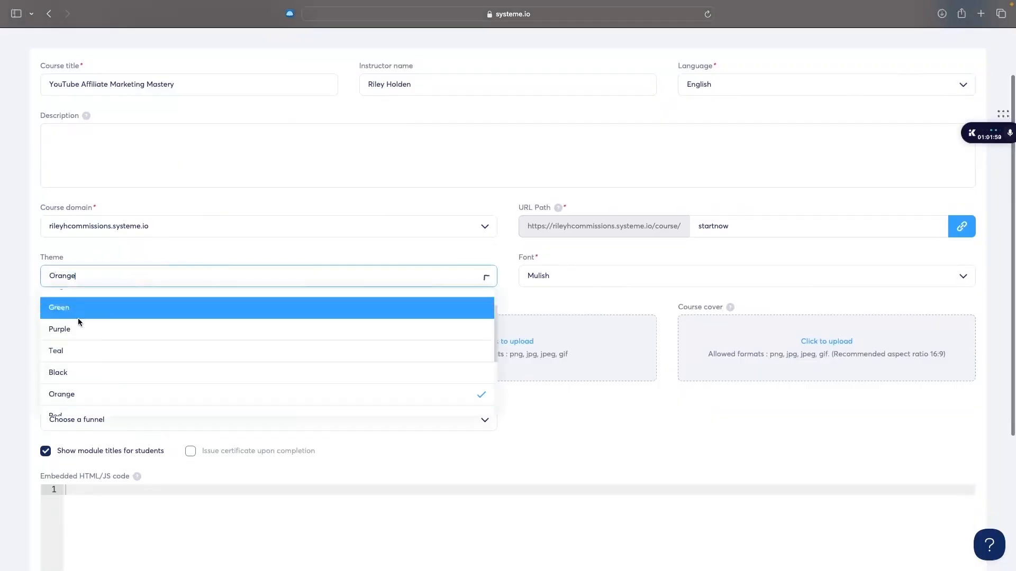
pyautogui.click(183, 230)
pyautogui.click(560, 273)
pyautogui.click(496, 251)
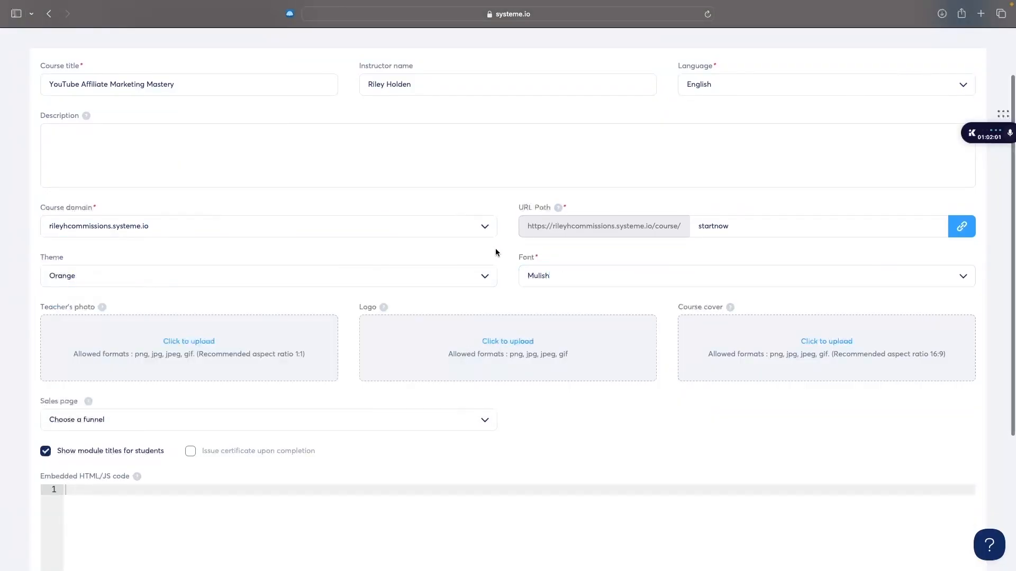
pyautogui.scroll(-2, 495, 249)
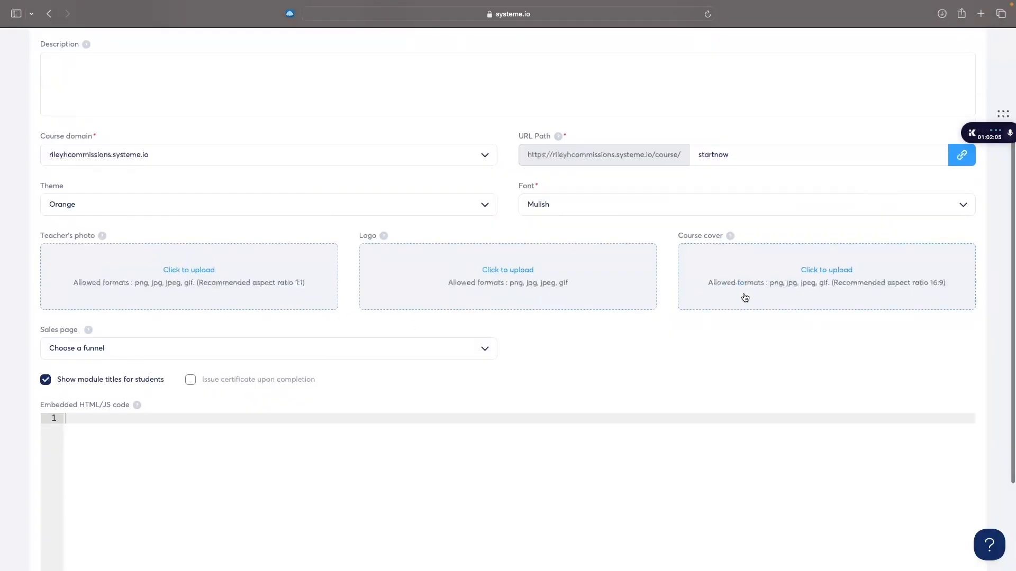
pyautogui.scroll(-4, 743, 297)
pyautogui.scroll(8, 663, 242)
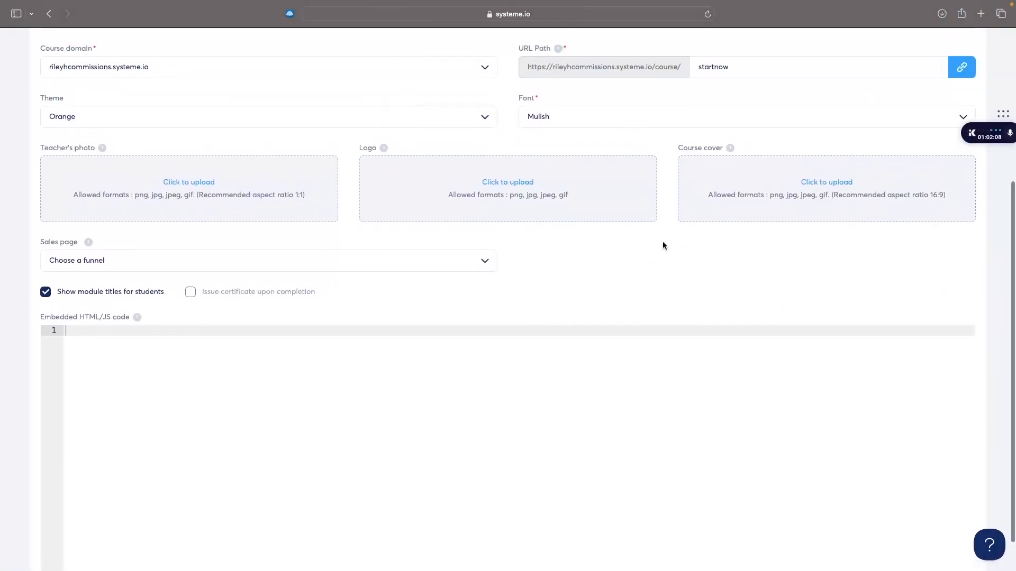
pyautogui.scroll(-8, 707, 212)
pyautogui.scroll(8, 707, 212)
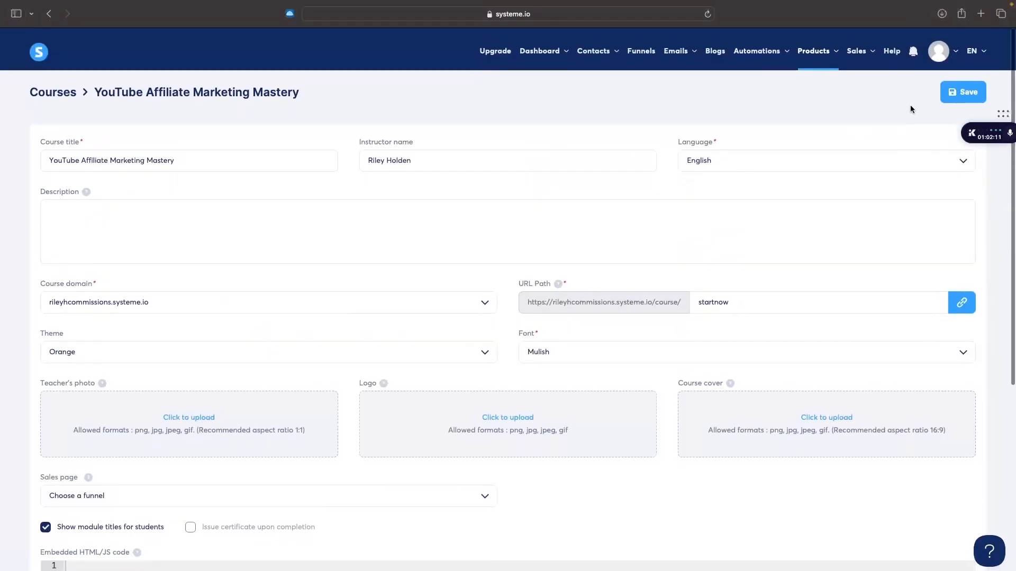
pyautogui.click(962, 86)
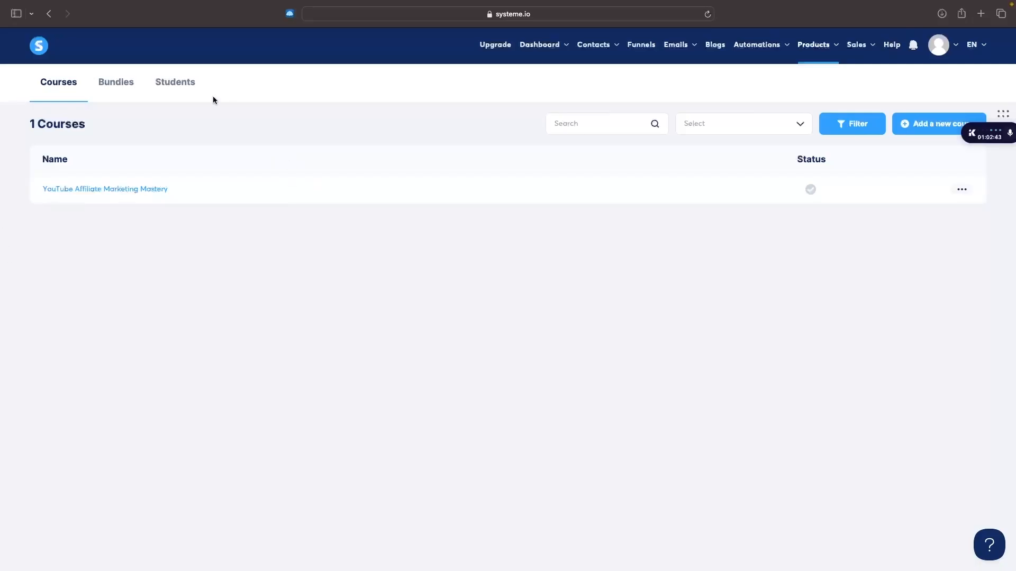
# Step: Start a new funnel with the Sell goal and name it "YouTube Affiliate Marketing Mastery"
pyautogui.click(641, 48)
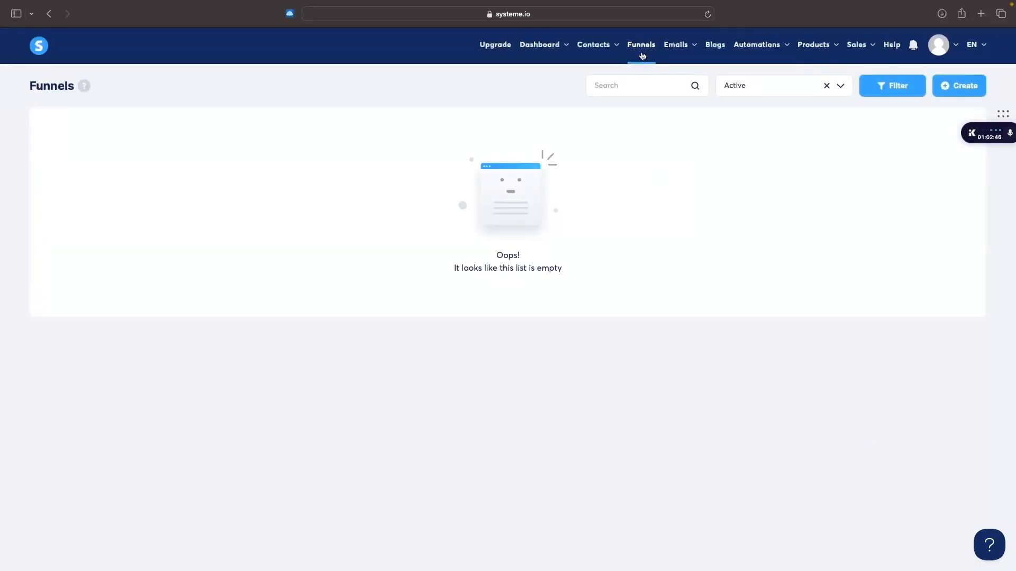
pyautogui.click(956, 89)
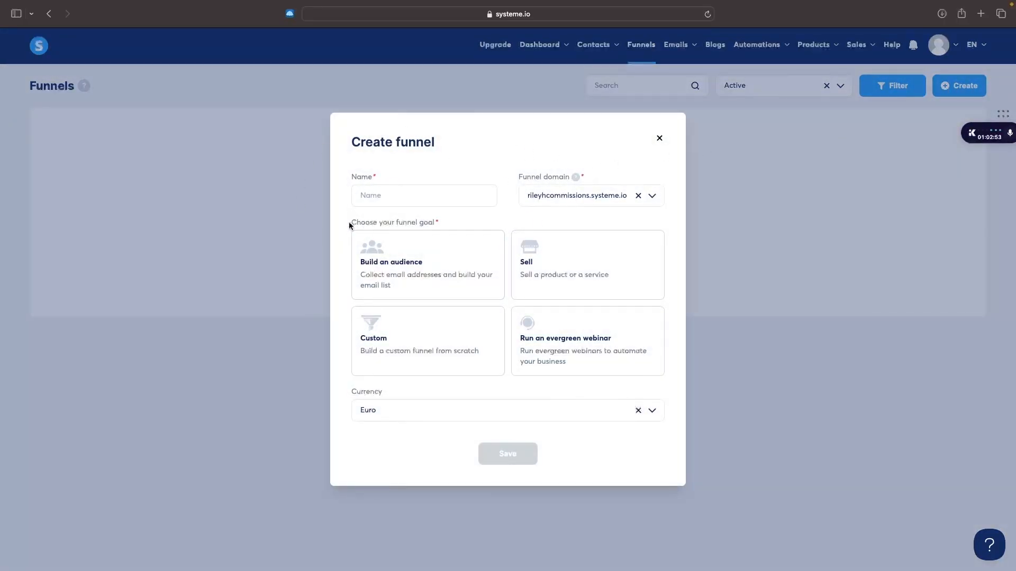
pyautogui.moveTo(351, 223); pyautogui.dragTo(452, 222)
pyautogui.click(578, 273)
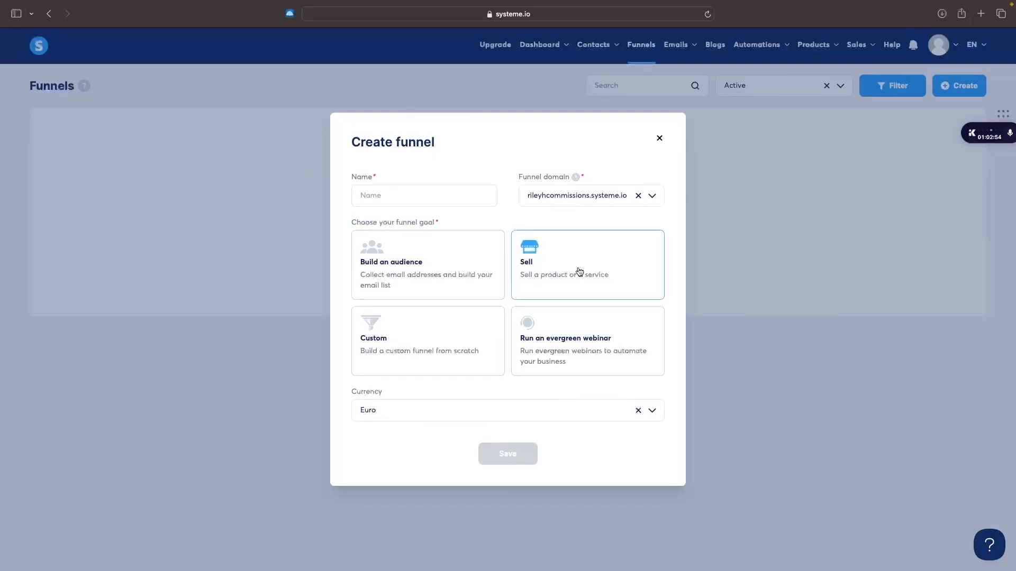
pyautogui.click(386, 195)
pyautogui.write('YouTube Affiliate Marketing Mastery')
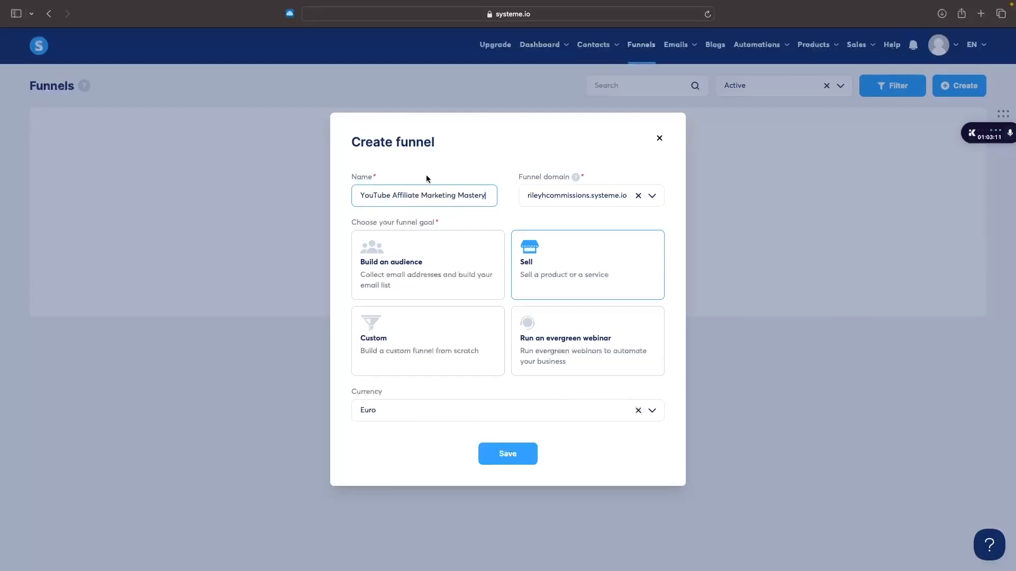
pyautogui.click(453, 164)
# Step: Set the new funnel's currency to U.S. Dollar and save the funnel
pyautogui.click(371, 410)
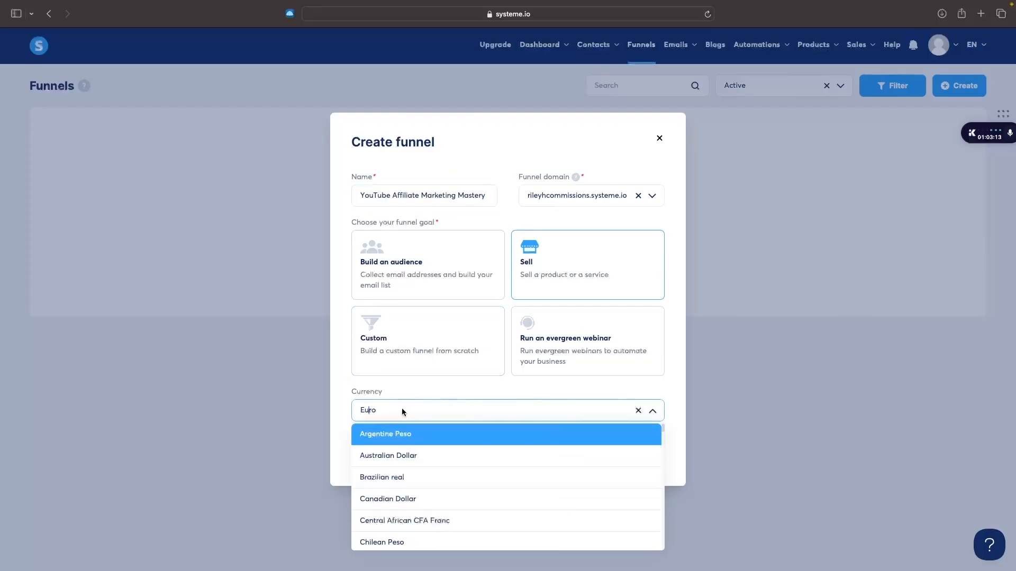
pyautogui.write('uni')
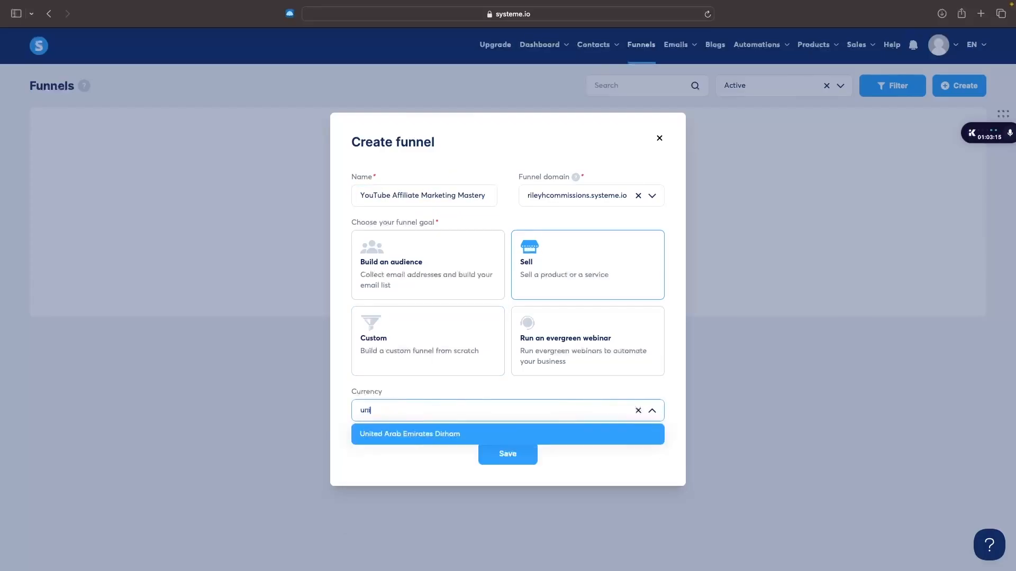
pyautogui.press('BackSpace')
pyautogui.press('BackSpace')
pyautogui.write('.s')
pyautogui.click(366, 440)
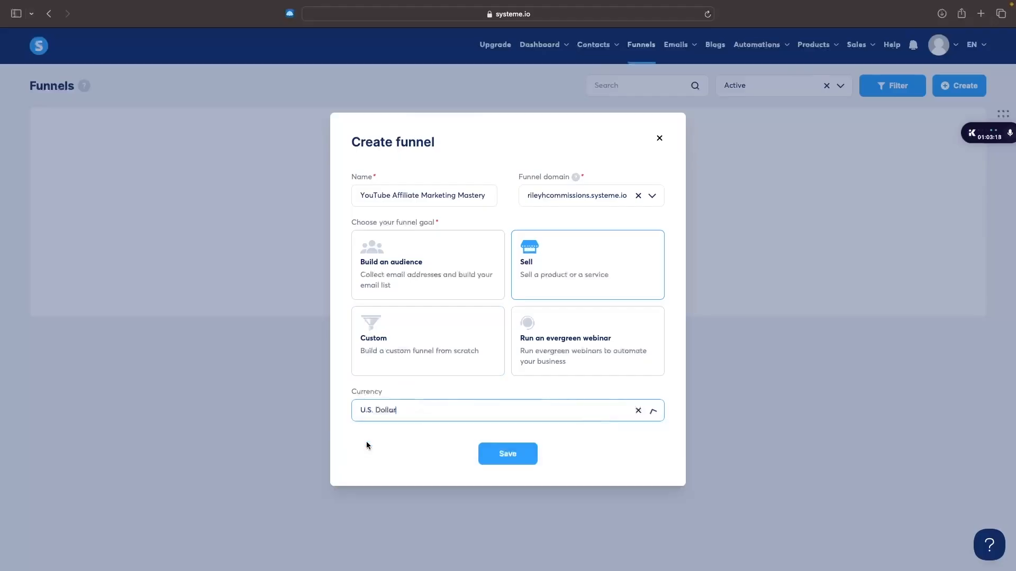
pyautogui.click(518, 457)
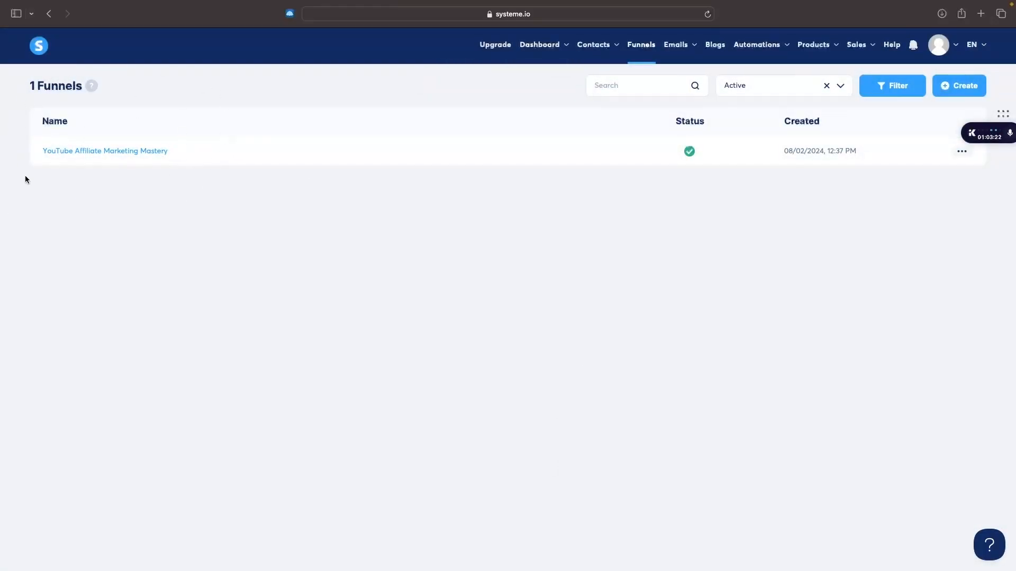
# Step: Open the YouTube Affiliate Marketing Mastery funnel and browse its order form templates, showing 15 per page
pyautogui.click(94, 151)
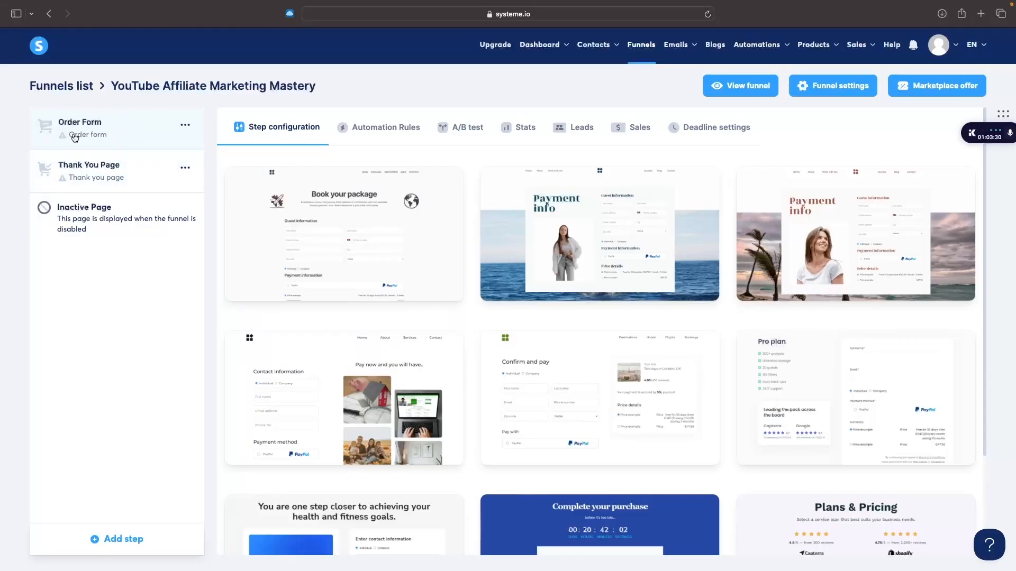
pyautogui.moveTo(648, 198)
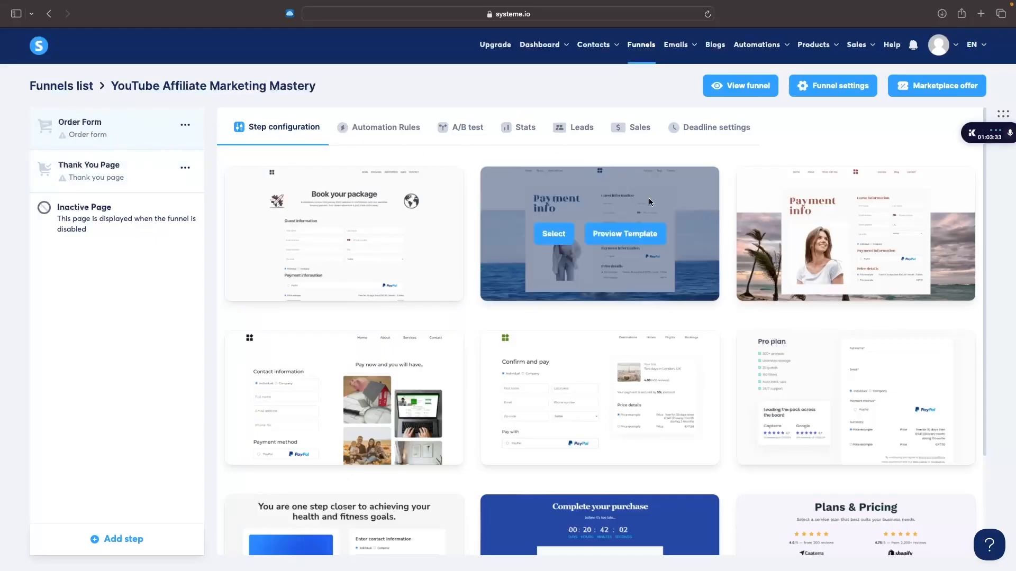
pyautogui.scroll(5, 648, 198)
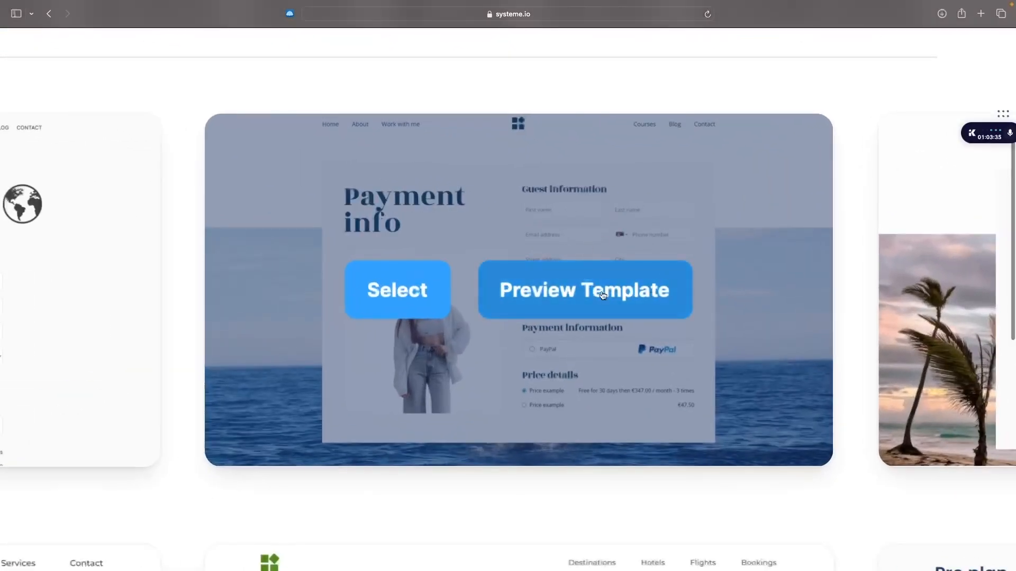
pyautogui.scroll(-5, 576, 348)
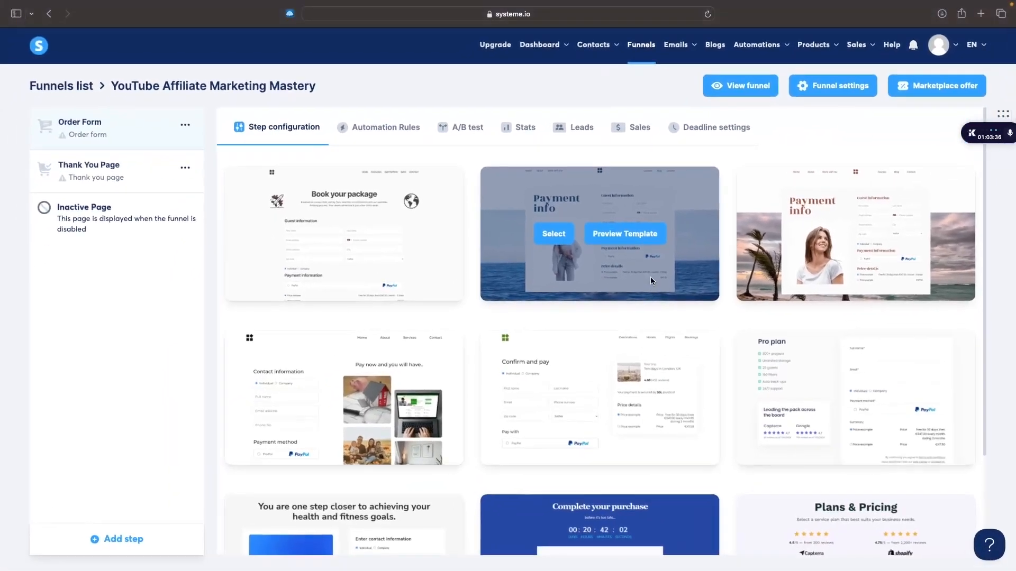
pyautogui.scroll(2, 652, 278)
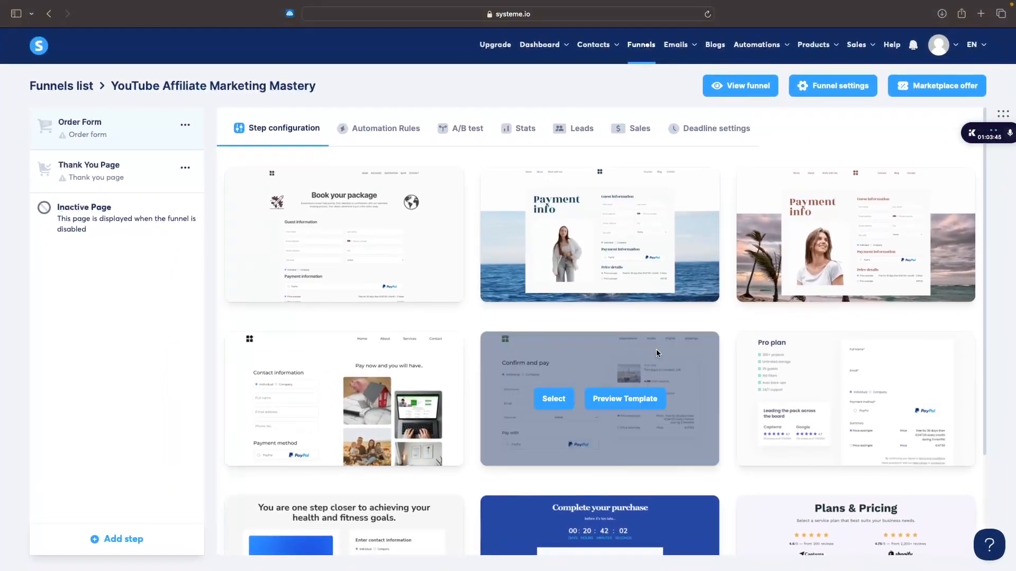
pyautogui.scroll(-3, 657, 350)
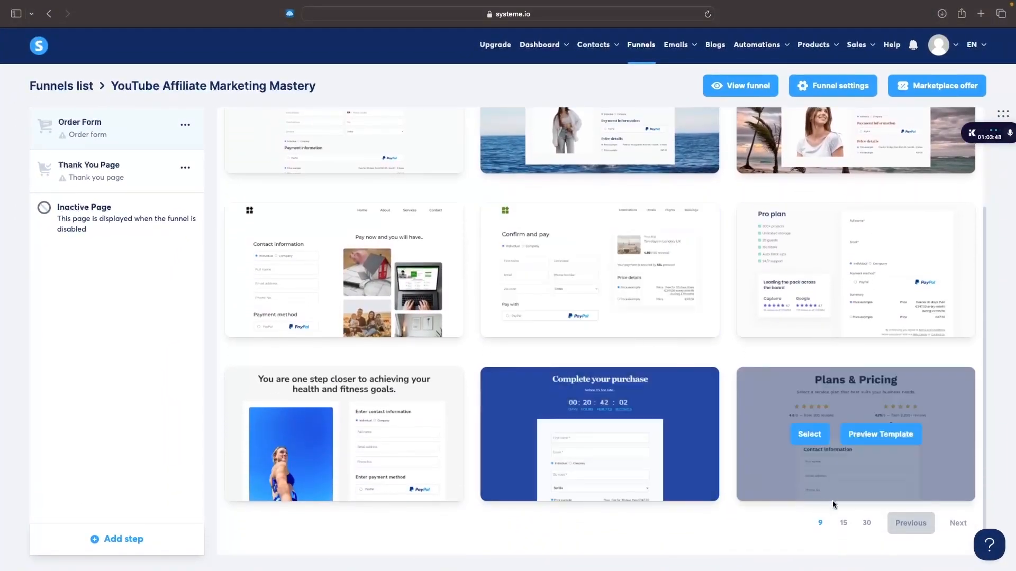
pyautogui.click(843, 523)
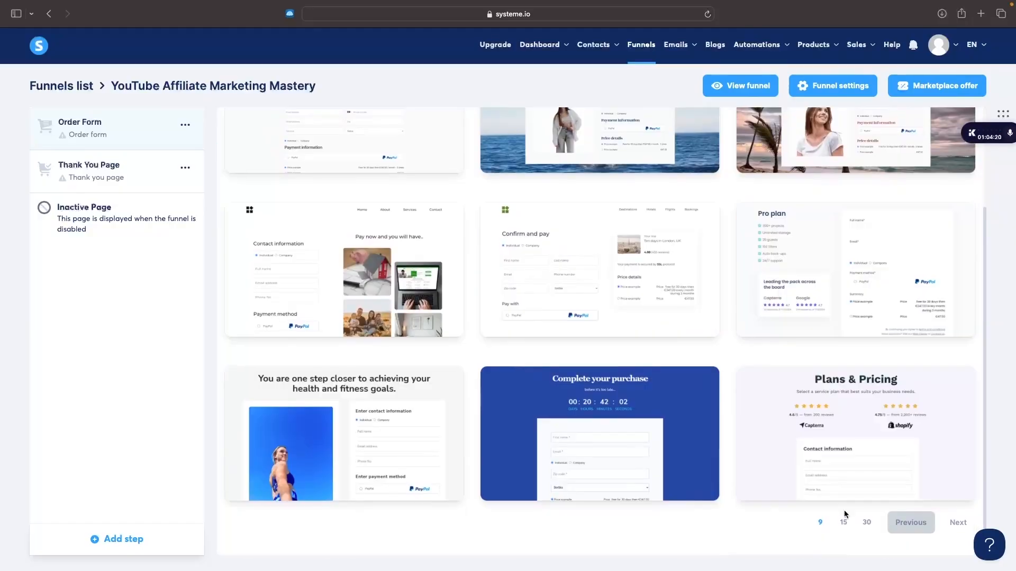
pyautogui.click(841, 509)
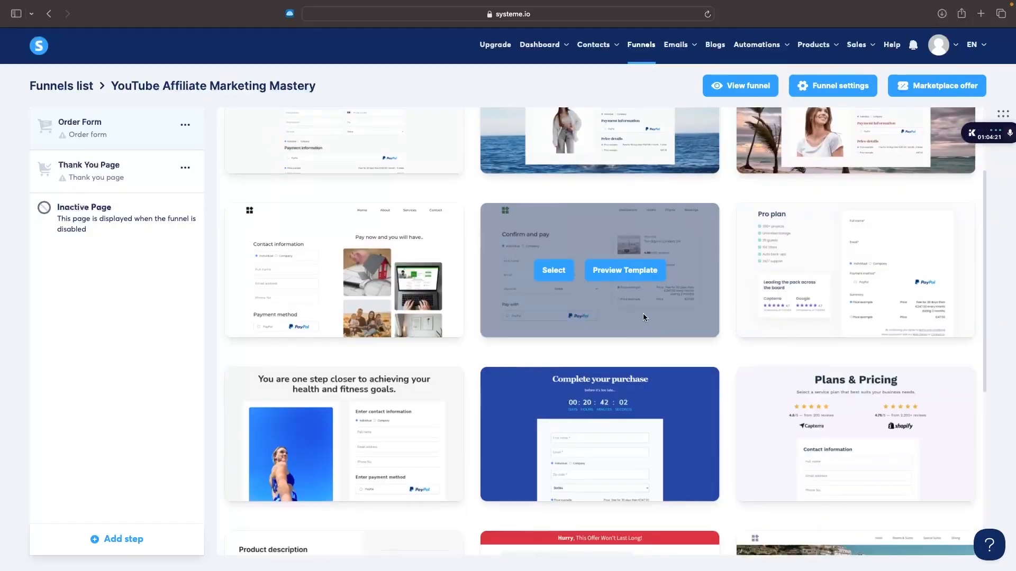
# Step: Apply the "Pro plan" template to the funnel's Order Form step
pyautogui.scroll(3, 643, 313)
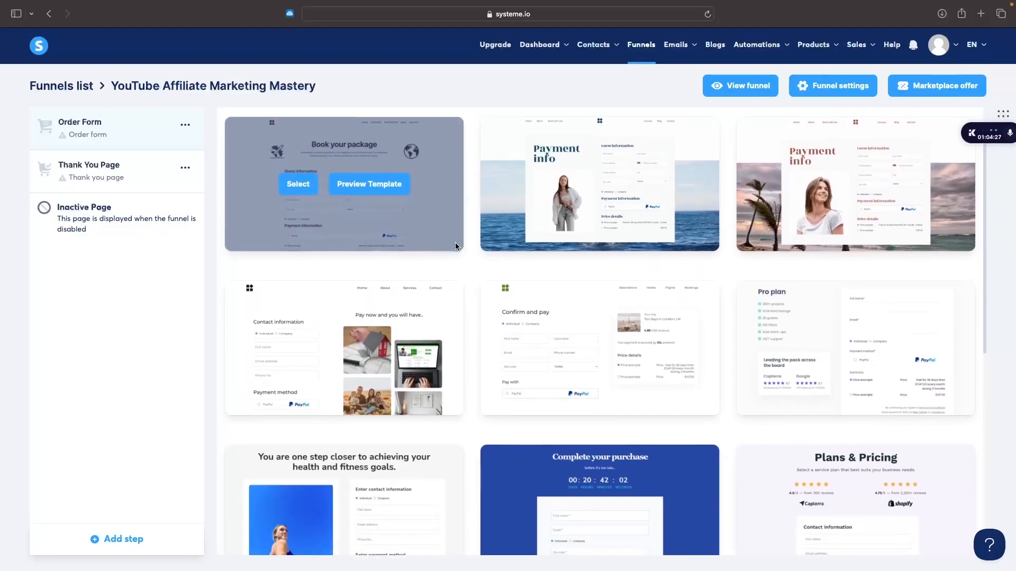
pyautogui.scroll(-2, 460, 254)
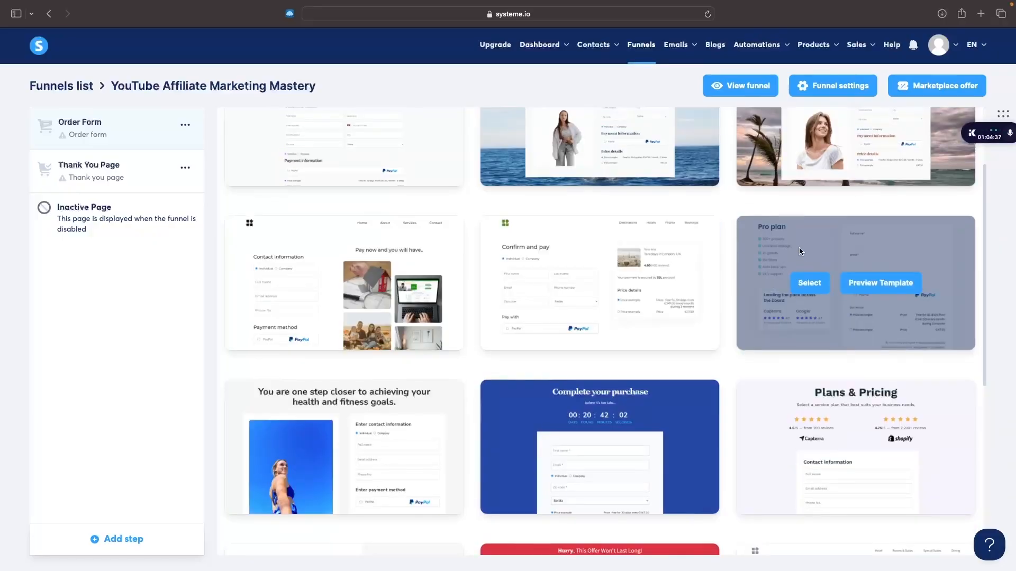
pyautogui.moveTo(815, 288)
pyautogui.click(804, 282)
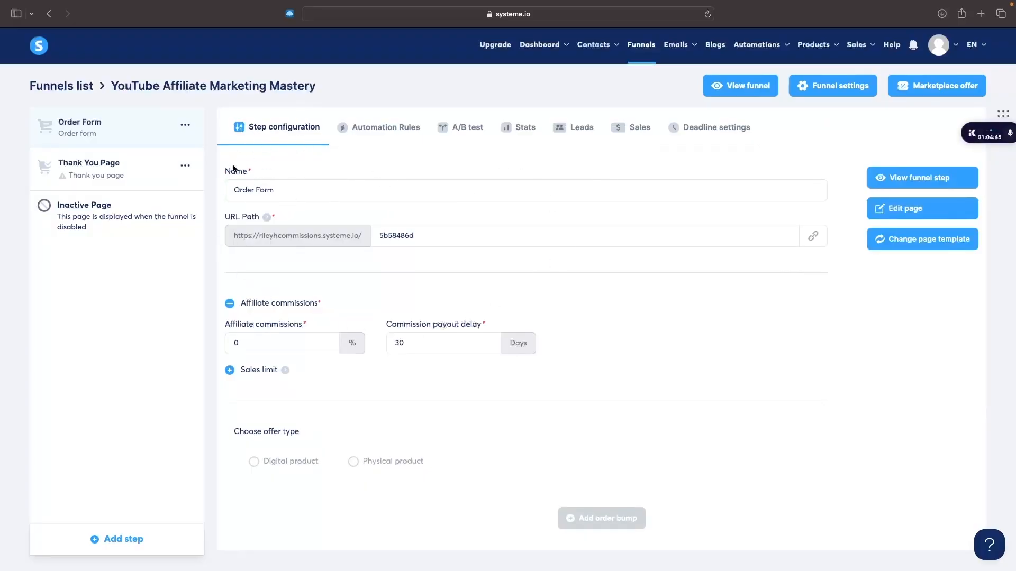
# Step: Rename the order form step "Affiliate Marketing Mastery Order Form" and set its URL path to "orderform"
pyautogui.click(235, 190)
pyautogui.write('A')
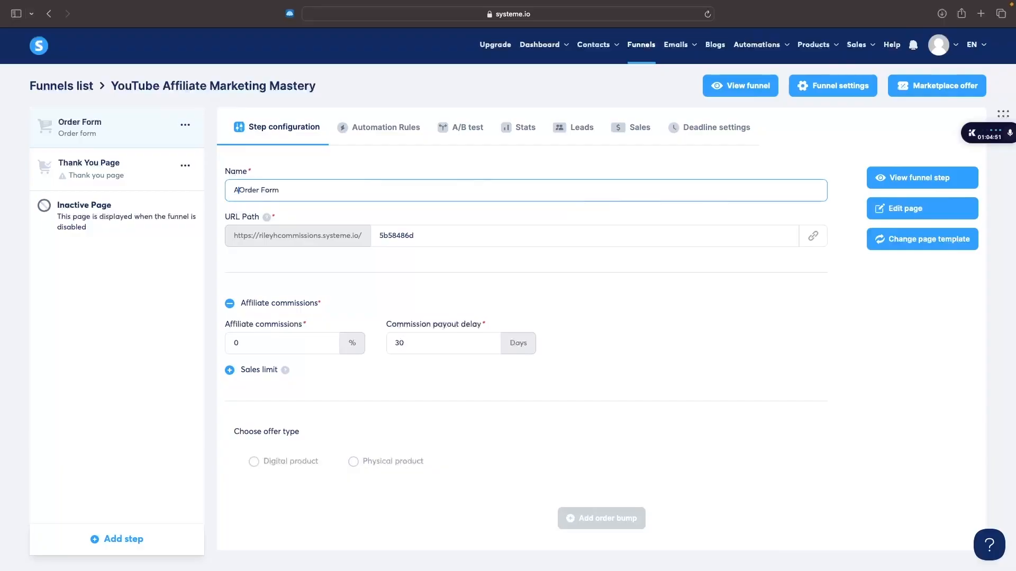
pyautogui.write('ffiliate Marketing Maste')
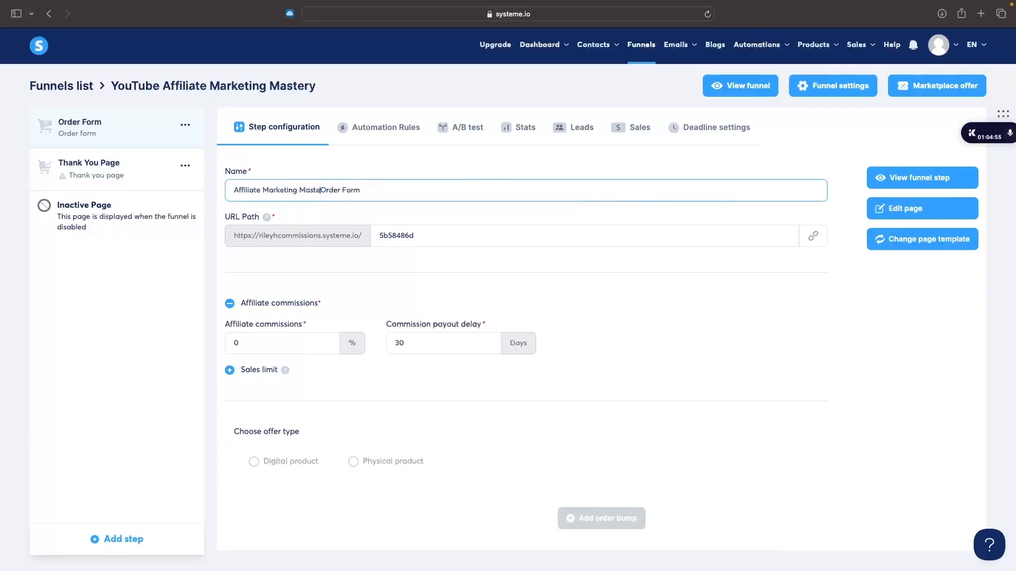
pyautogui.write('ry')
pyautogui.doubleClick(407, 229)
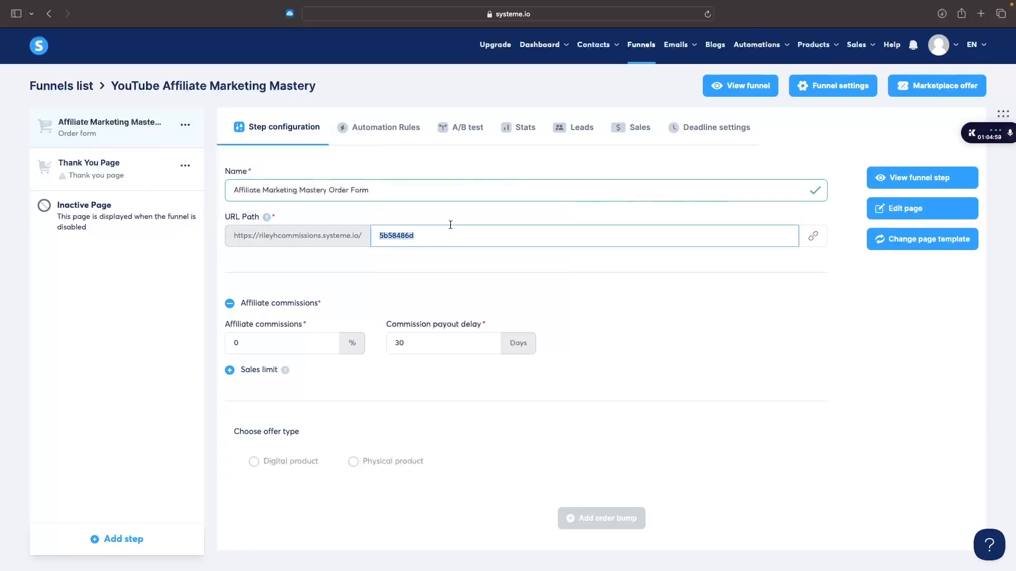
pyautogui.write('drderform')
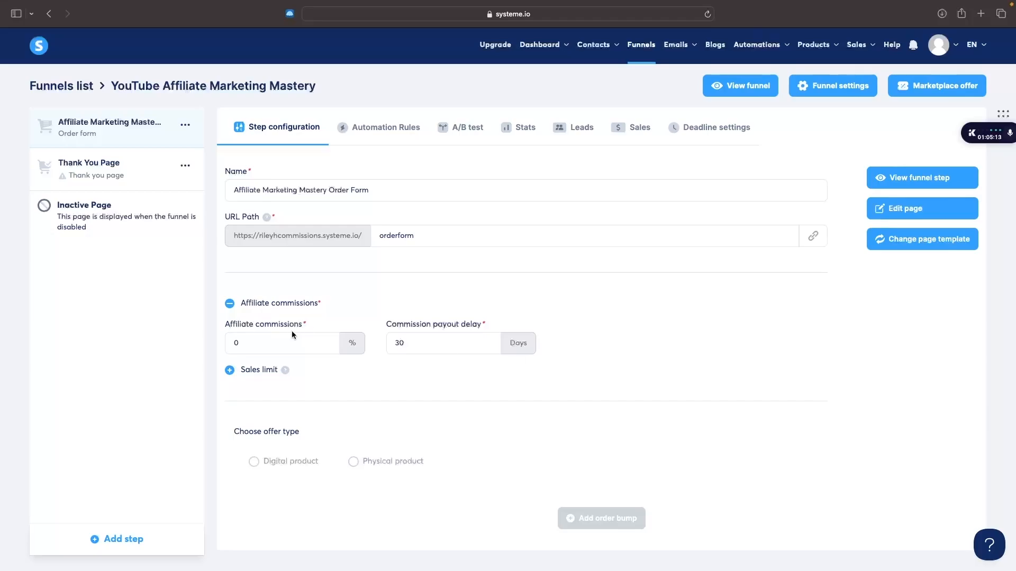
# Step: Set the order form's affiliate commissions to 20%
pyautogui.moveTo(291, 339); pyautogui.dragTo(197, 347)
pyautogui.write('29')
pyautogui.click(570, 281)
# Step: Set the offer type to digital product and create a new digital product named "YouTube Affiliate Marketing Mastery"
pyautogui.click(298, 469)
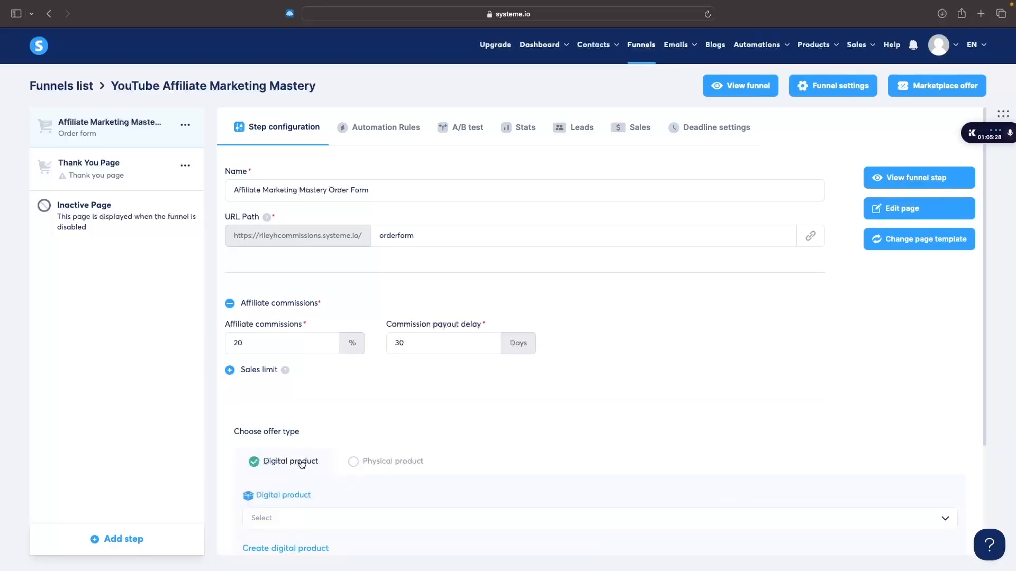
pyautogui.scroll(-2, 300, 465)
pyautogui.click(275, 409)
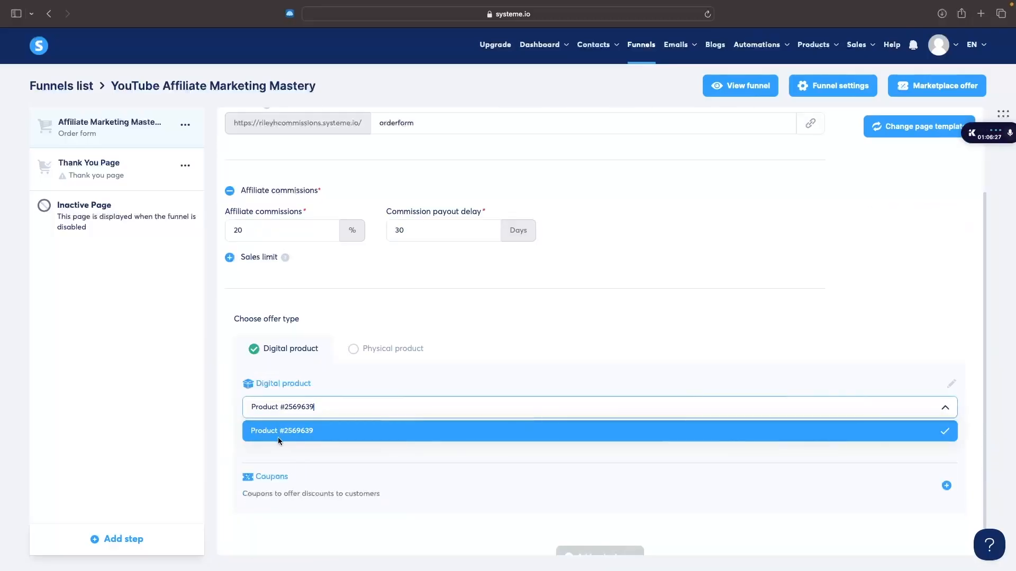
pyautogui.click(320, 411)
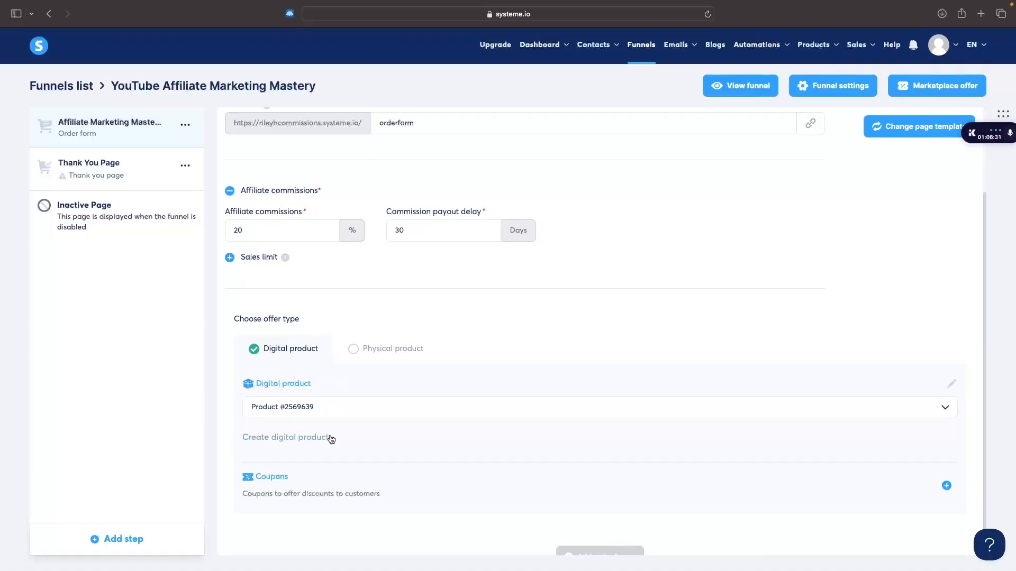
pyautogui.click(307, 439)
pyautogui.click(296, 419)
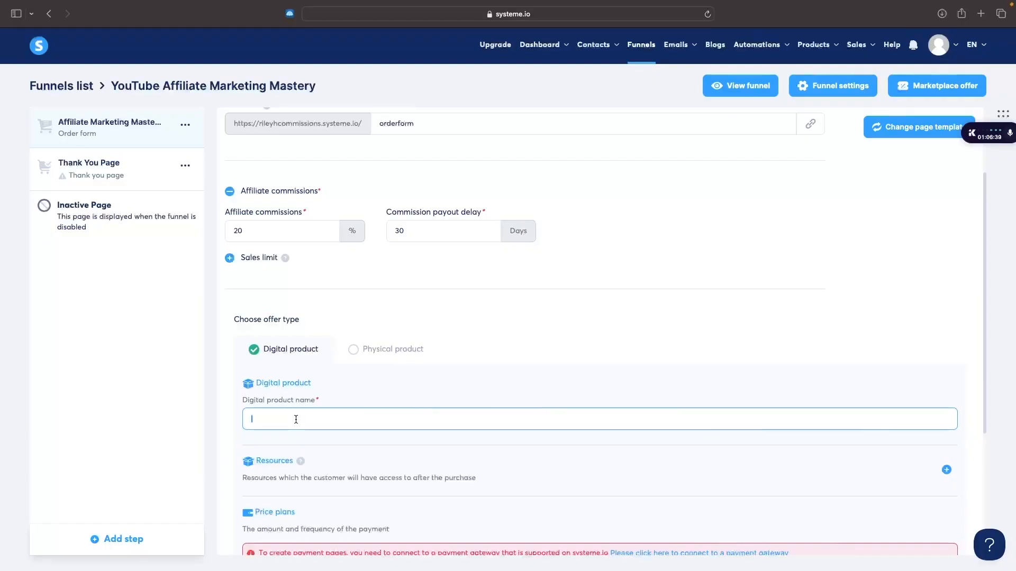
pyautogui.write('YouTube Affiliate Marketing Mastery')
# Step: Add the YouTube Affiliate Marketing Mastery course as a resource of the digital product with full access
pyautogui.scroll(-1, 388, 427)
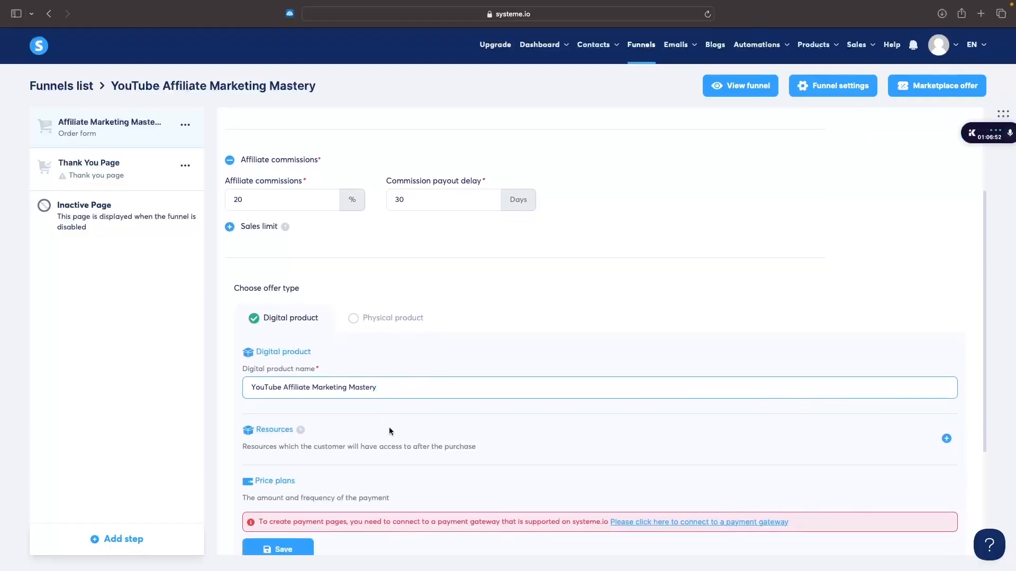
pyautogui.scroll(-1, 389, 427)
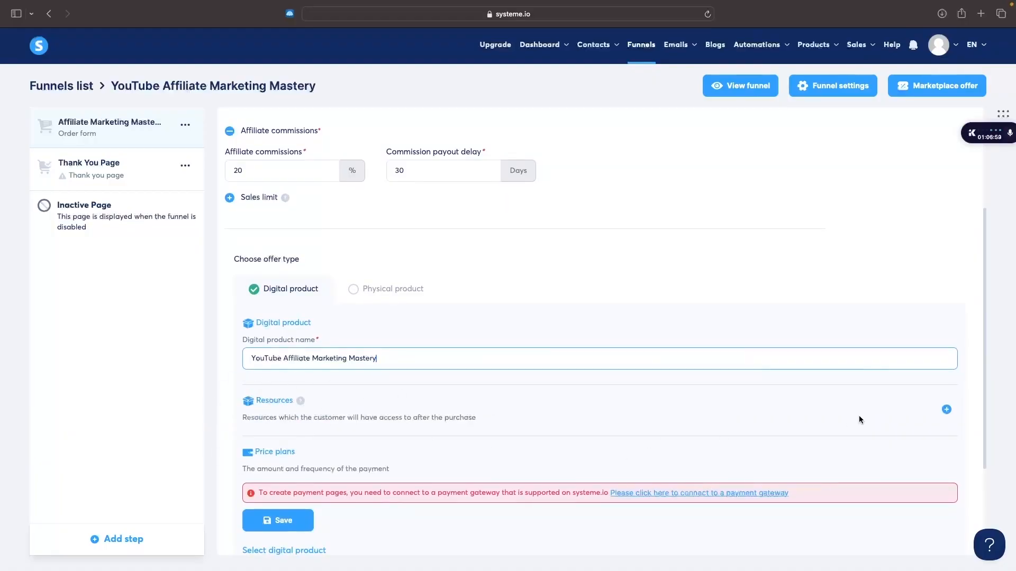
pyautogui.click(946, 410)
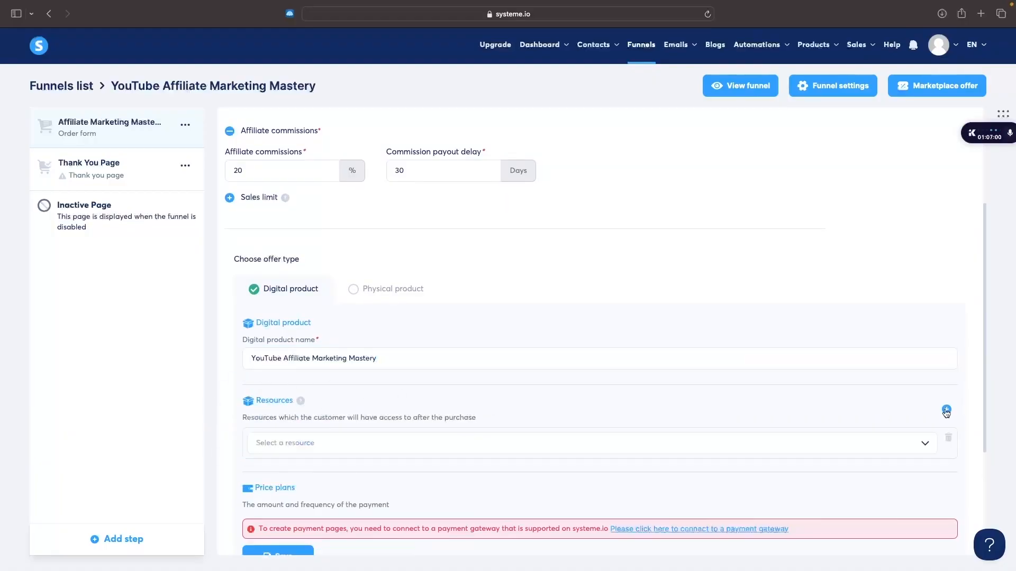
pyautogui.click(283, 444)
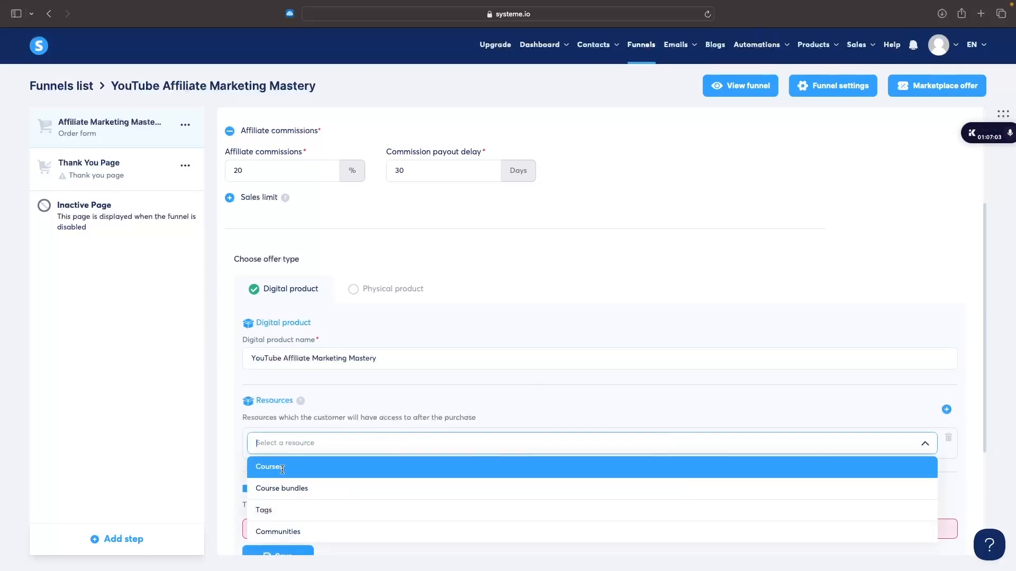
pyautogui.click(282, 468)
pyautogui.scroll(-3, 317, 475)
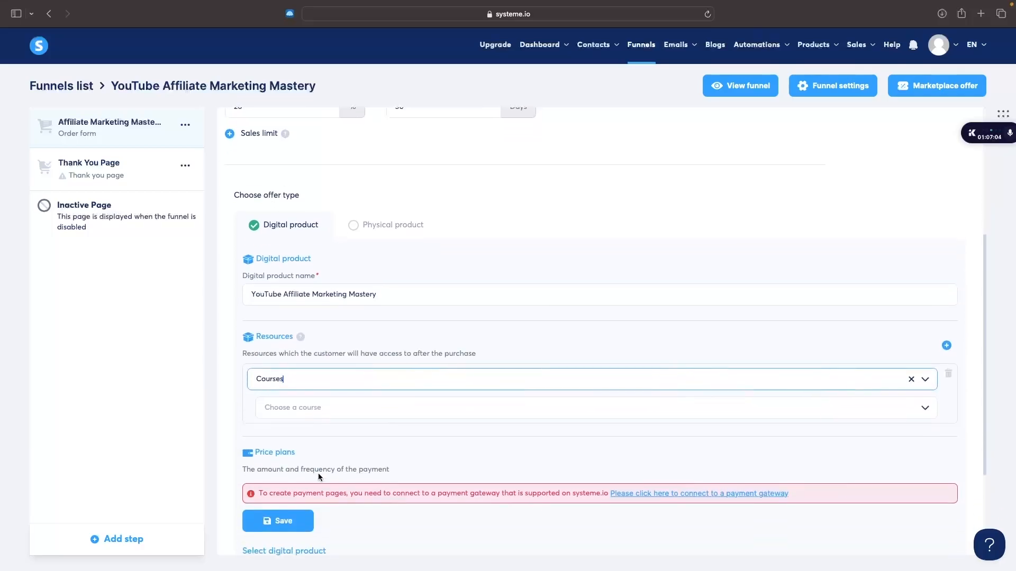
pyautogui.click(335, 396)
pyautogui.click(307, 419)
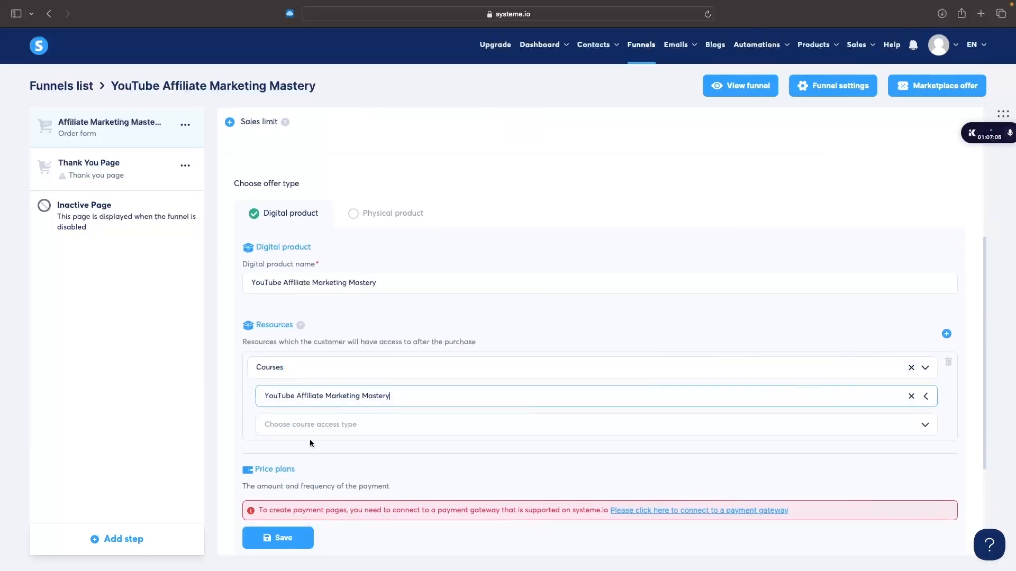
pyautogui.click(374, 477)
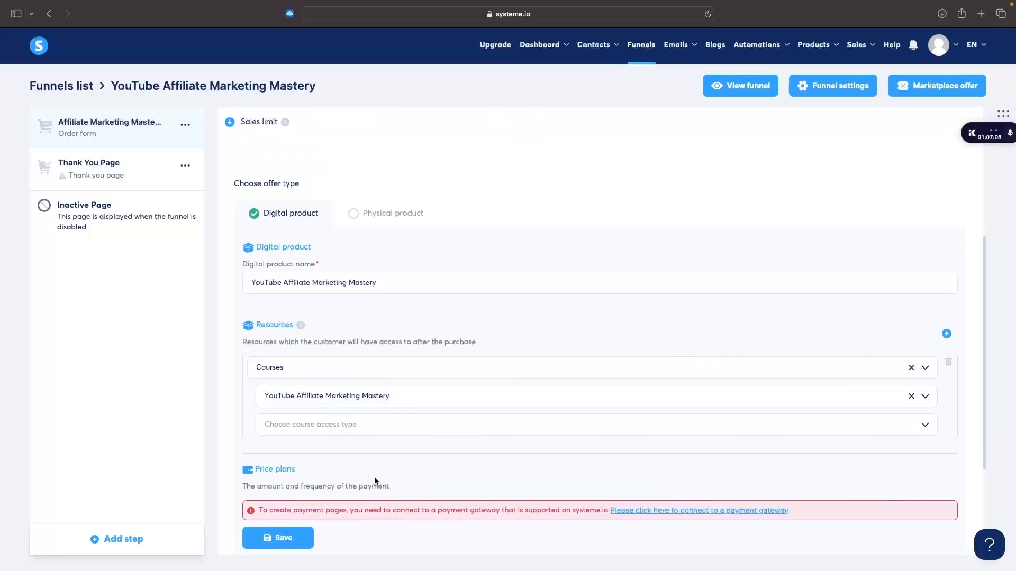
pyautogui.click(344, 423)
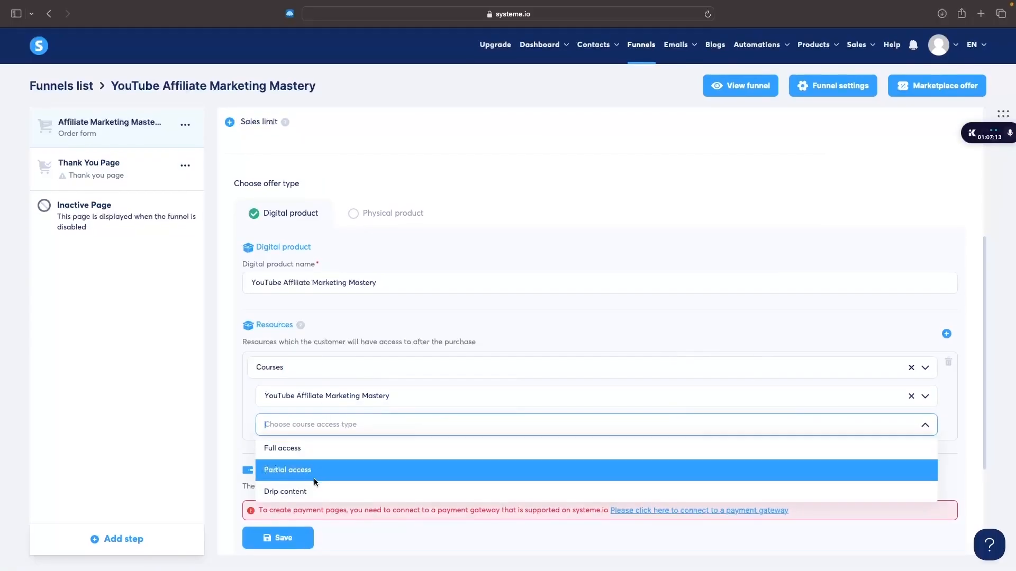
pyautogui.click(343, 449)
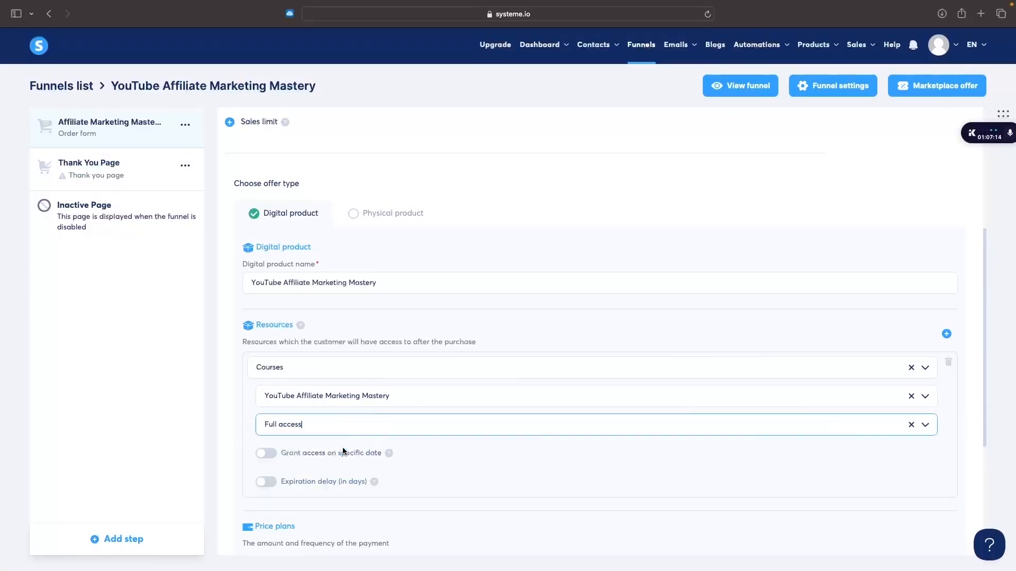
pyautogui.scroll(-1, 344, 452)
pyautogui.click(442, 445)
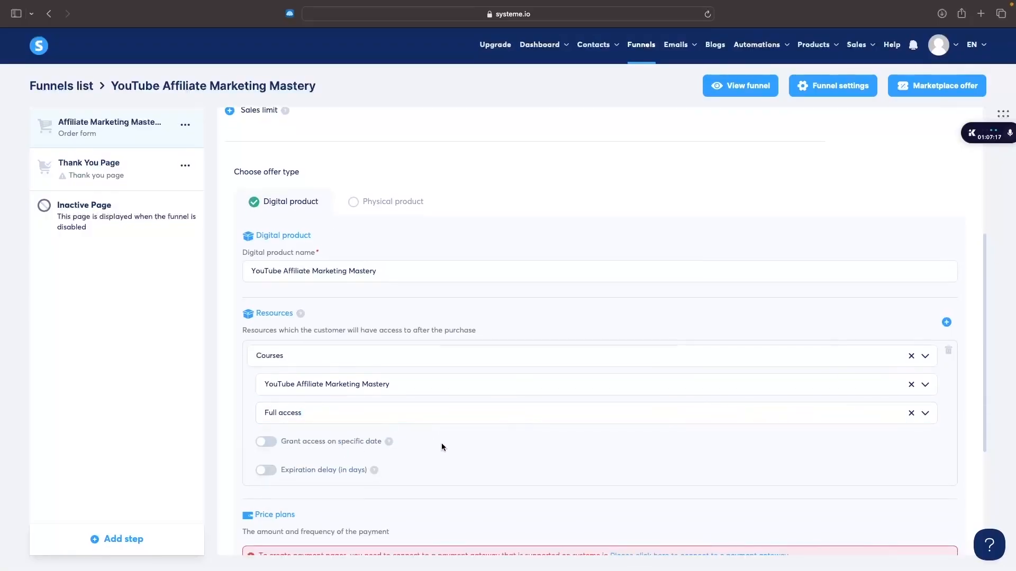
# Step: Try the specific-date access and expiration delay options of the course resource
pyautogui.scroll(-1, 442, 445)
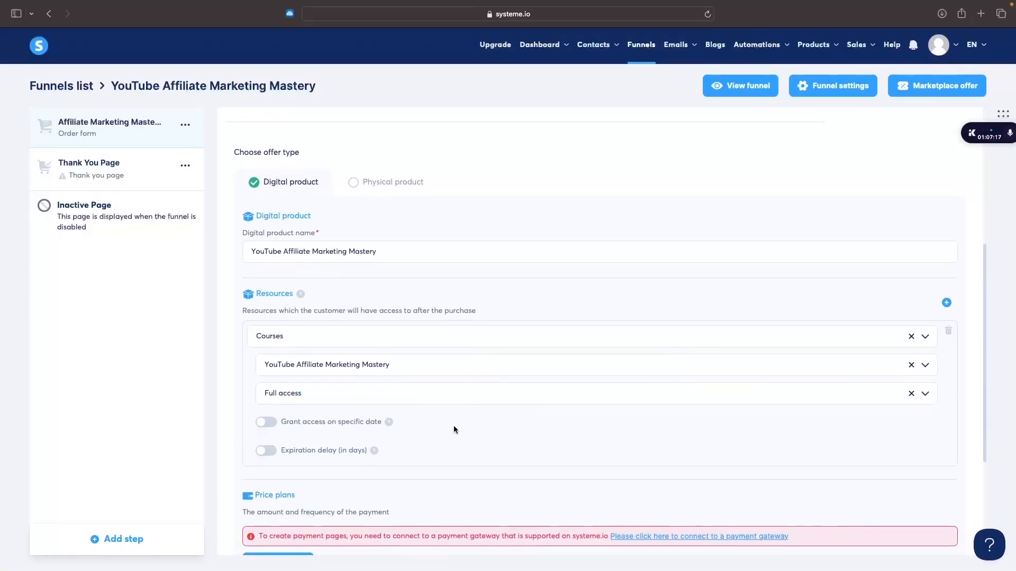
pyautogui.click(268, 424)
pyautogui.click(268, 423)
pyautogui.click(266, 452)
pyautogui.click(265, 451)
# Step: Open the payment gateway settings from the price plans notice and review the available gateways
pyautogui.scroll(-4, 460, 444)
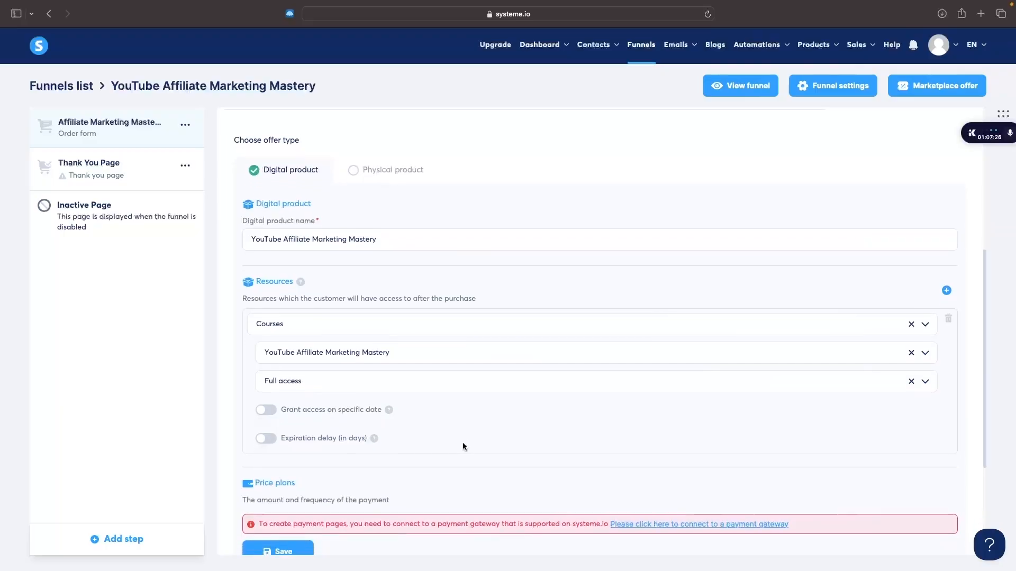
pyautogui.scroll(-3, 463, 444)
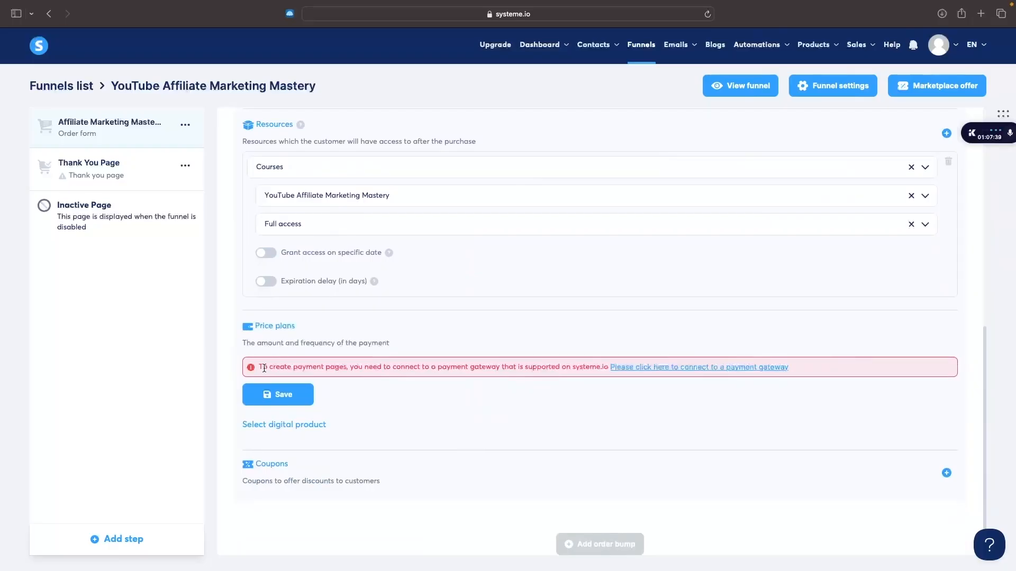
pyautogui.moveTo(350, 369); pyautogui.dragTo(607, 368)
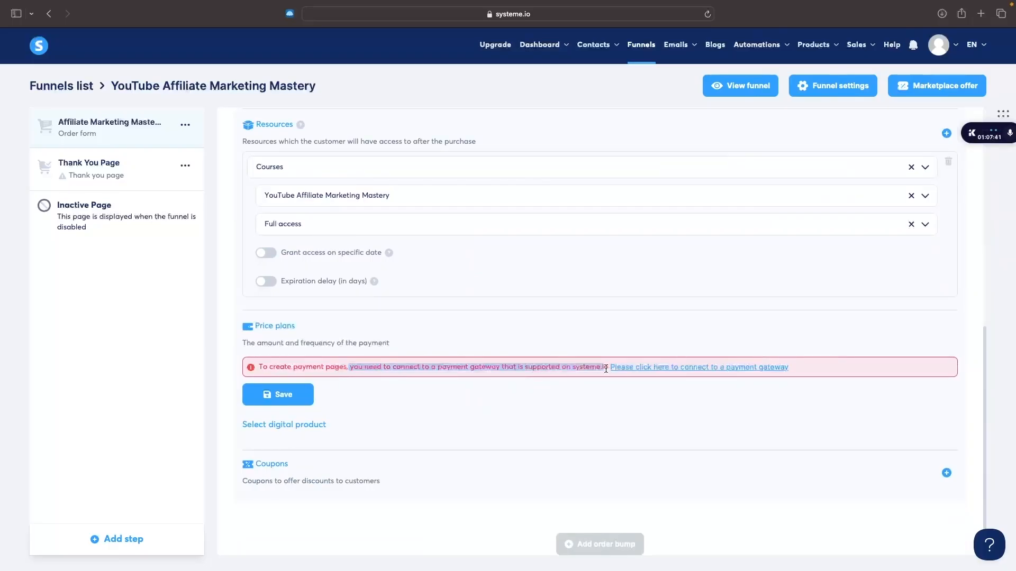
pyautogui.click(577, 386)
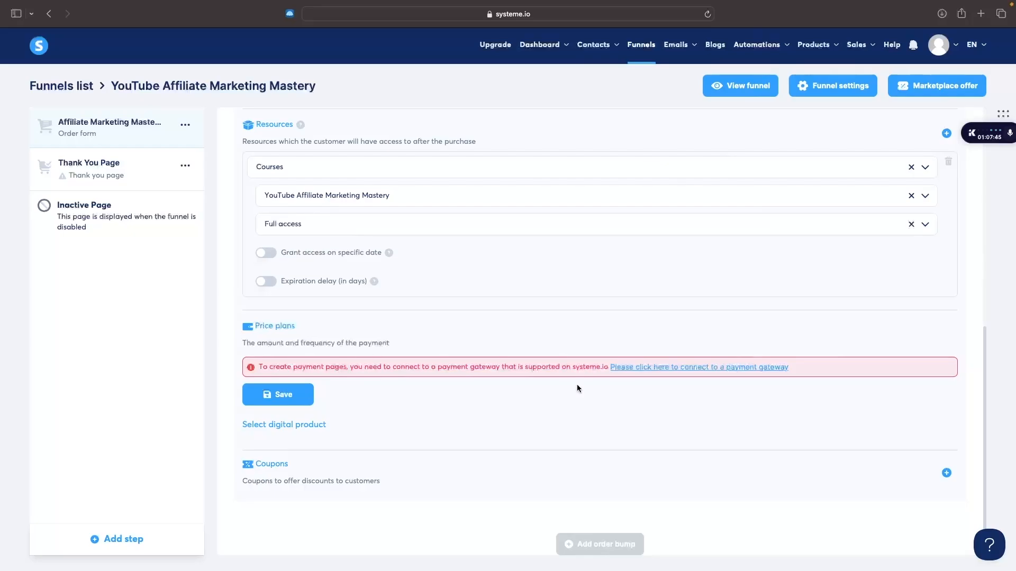
pyautogui.click(622, 368)
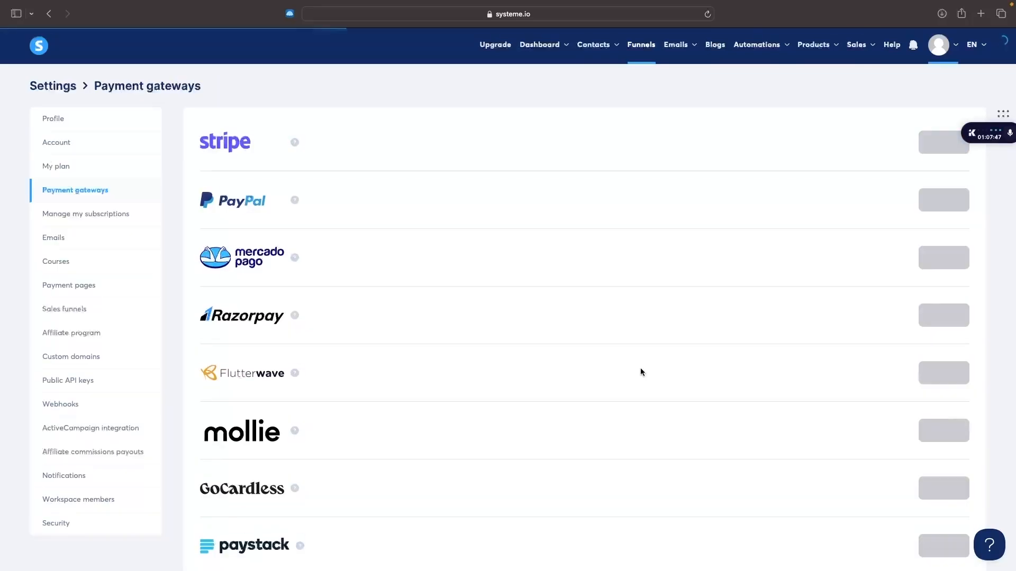
pyautogui.scroll(-1, 637, 380)
pyautogui.scroll(1, 637, 379)
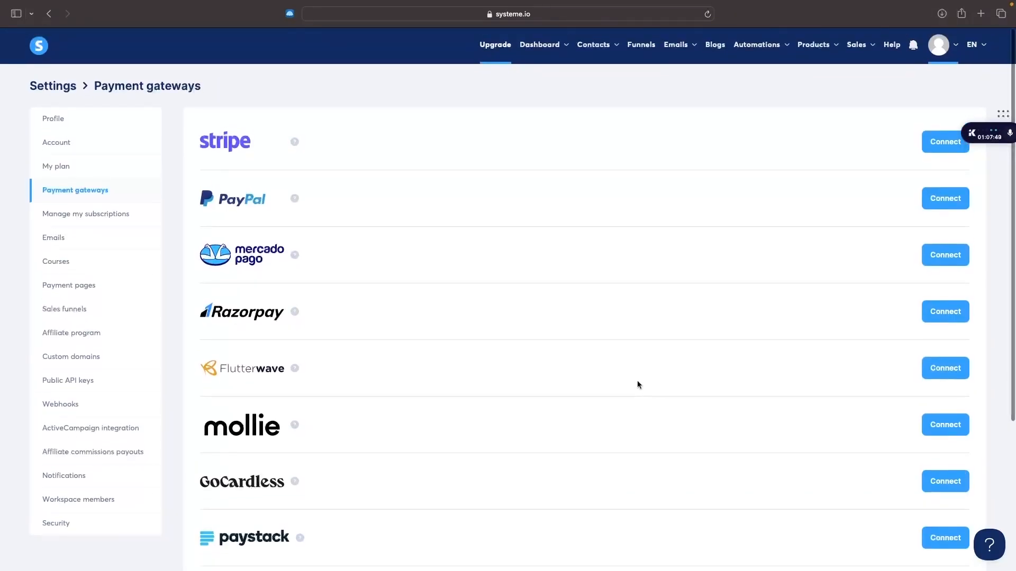
pyautogui.scroll(-3, 405, 125)
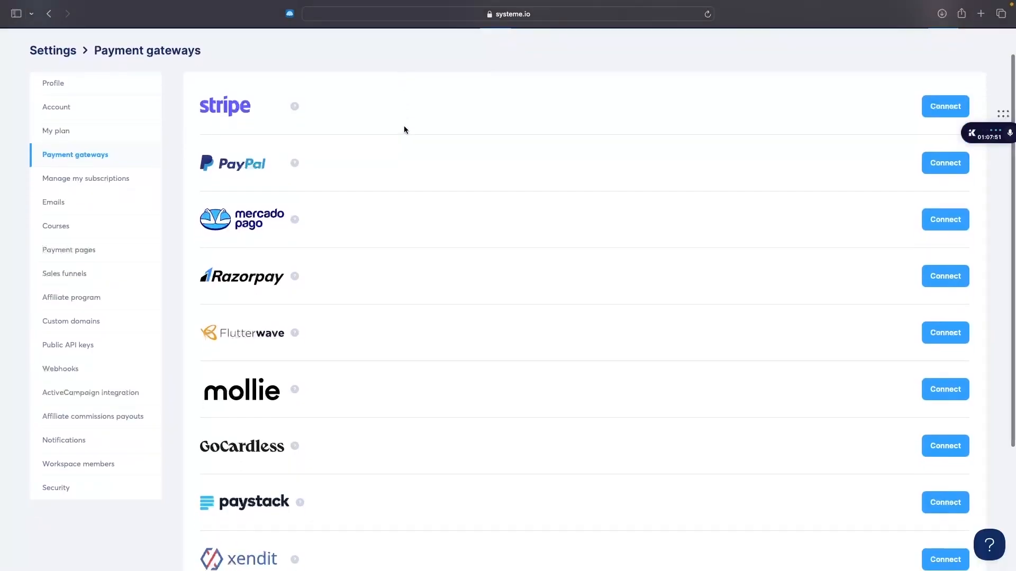
pyautogui.scroll(3, 242, 295)
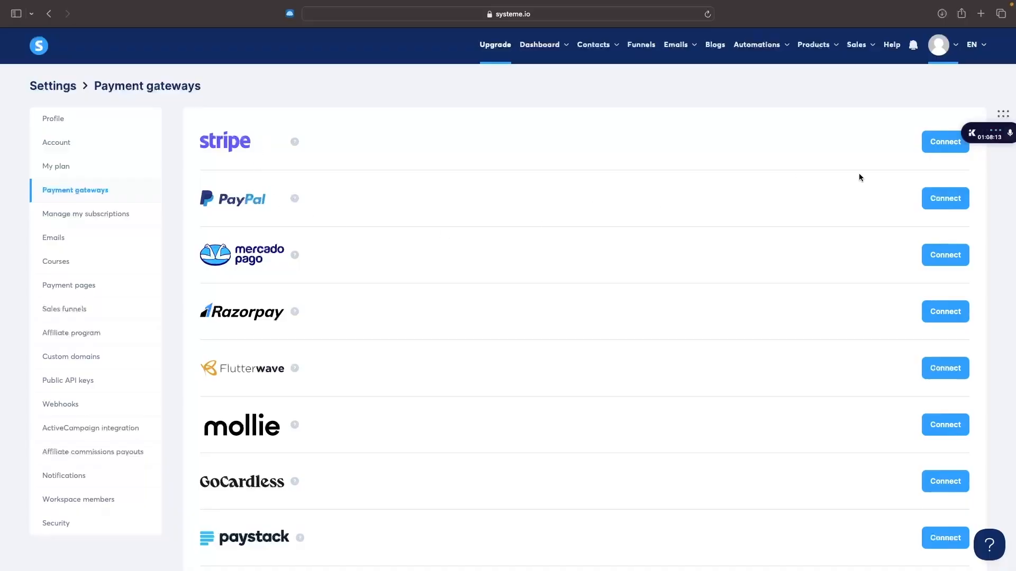
# Step: View Stripe's connection form, return to the payment gateways and start connecting PayPal
pyautogui.click(944, 144)
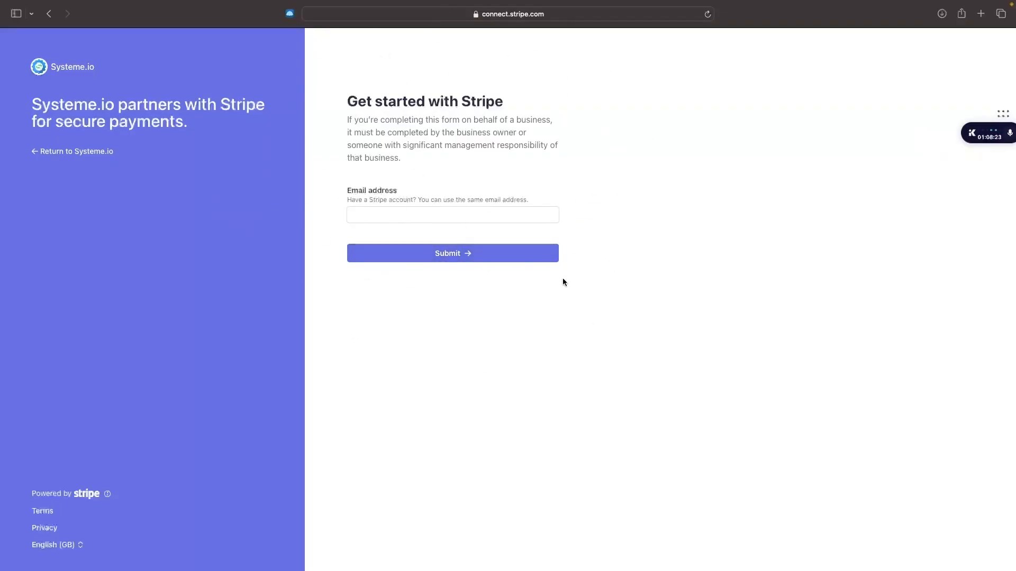
pyautogui.hscroll(-5, 580, 284)
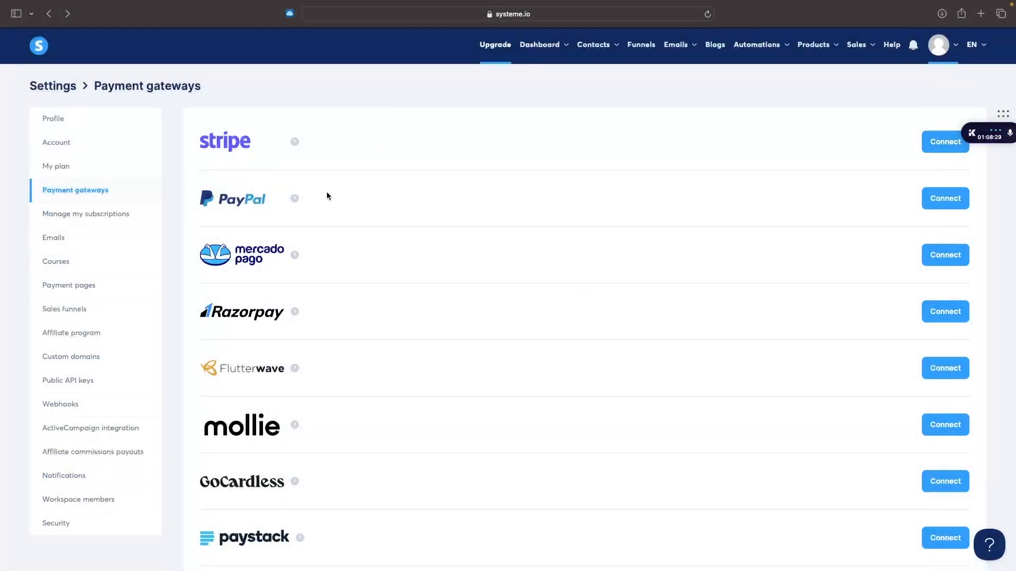
pyautogui.click(945, 199)
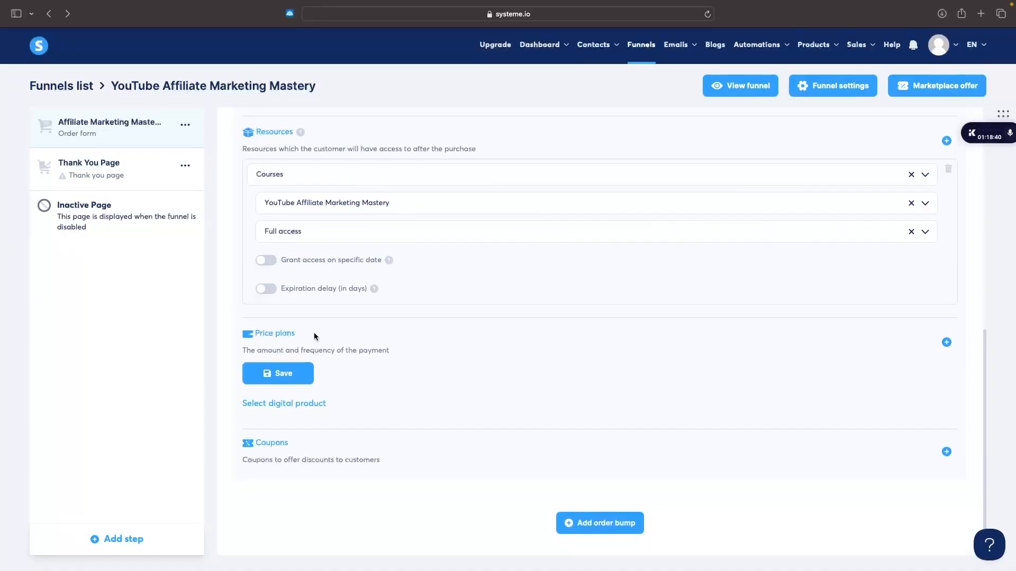
# Step: Start a new price plan for the digital product, named "Full Payment" on both the order form and the dashboard
pyautogui.click(946, 344)
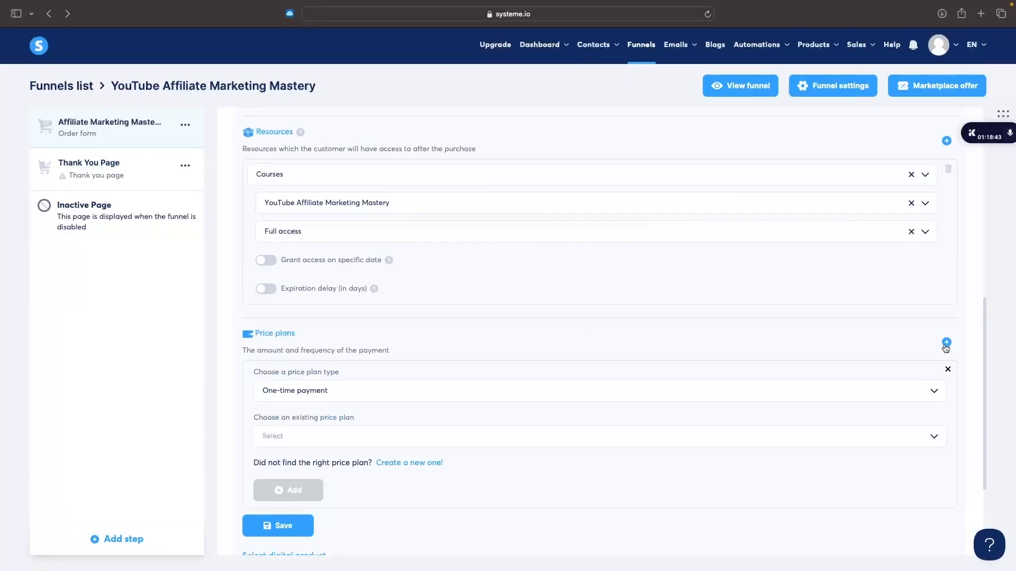
pyautogui.scroll(-1, 595, 326)
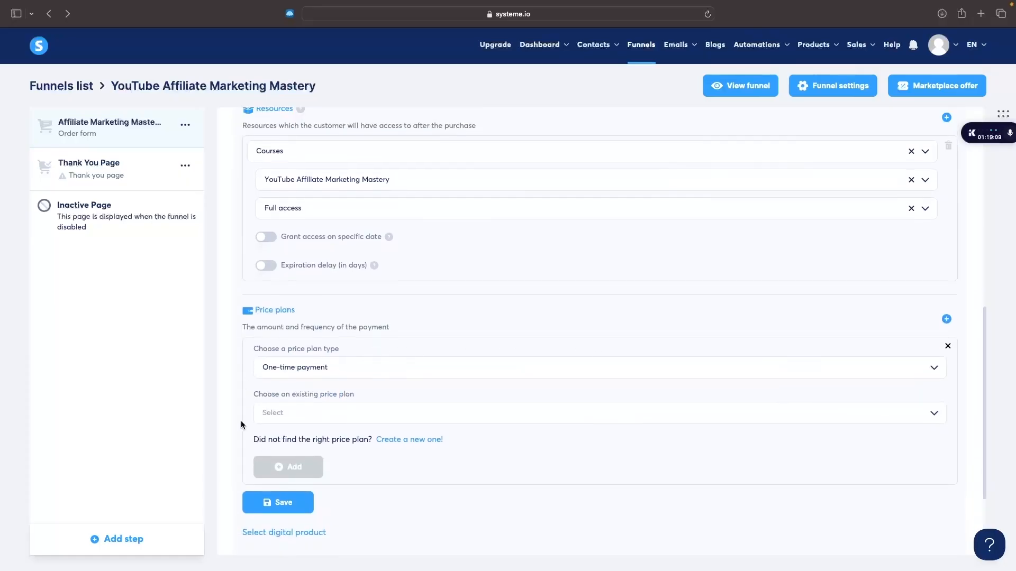
pyautogui.click(292, 415)
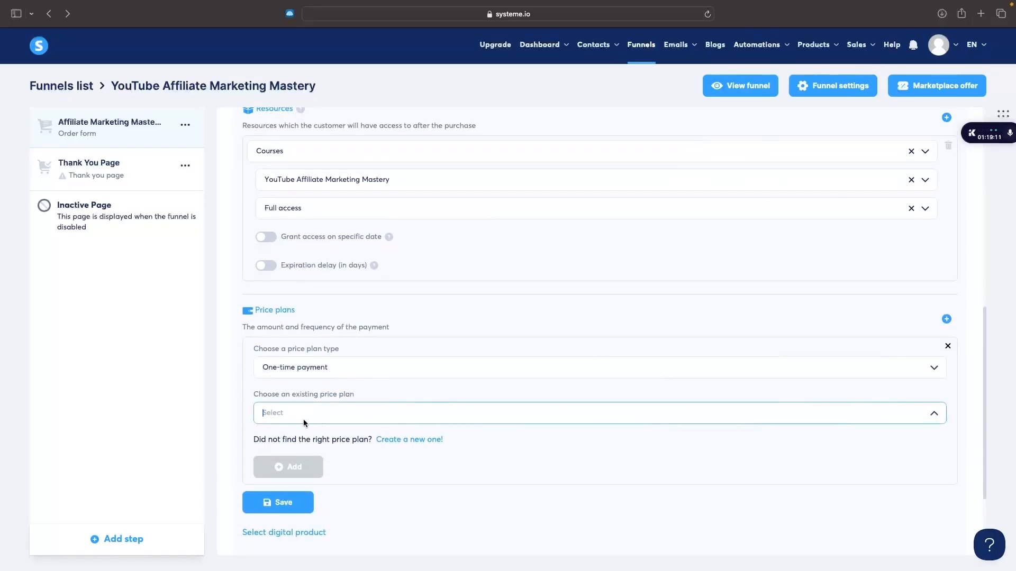
pyautogui.click(415, 439)
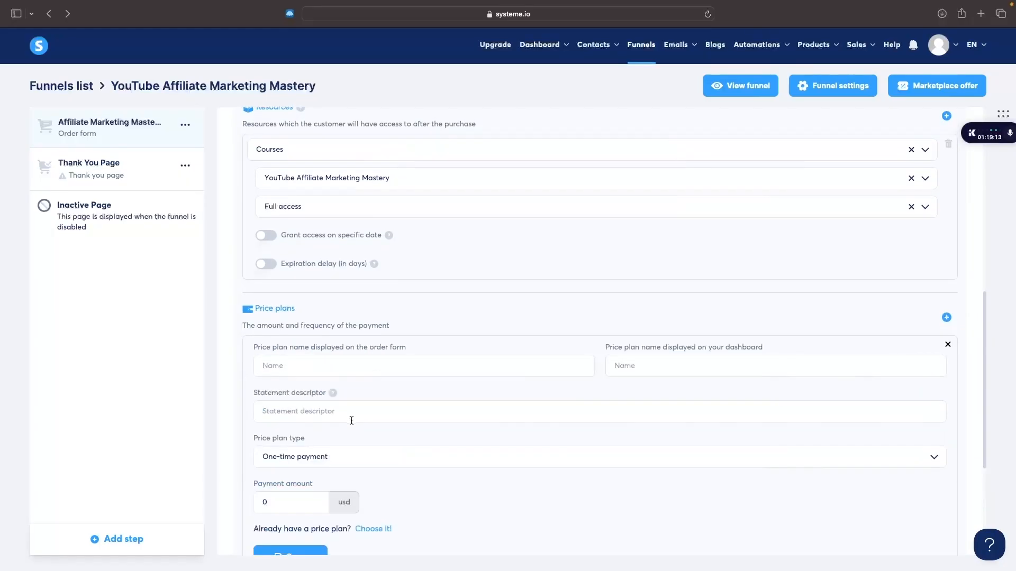
pyautogui.scroll(-3, 259, 288)
pyautogui.click(367, 294)
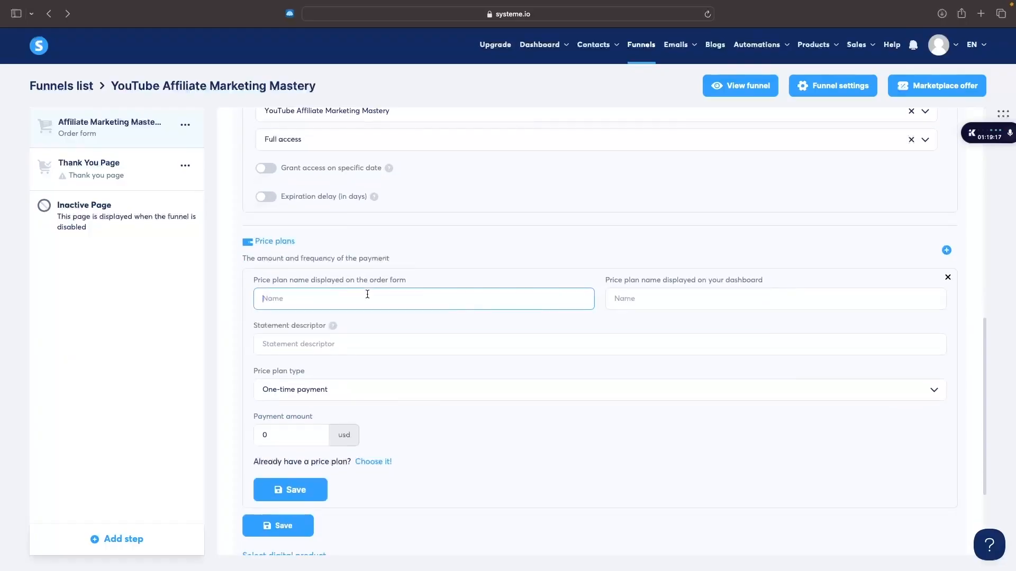
pyautogui.write('Full Payeme')
pyautogui.click(640, 300)
pyautogui.write('Full Payment')
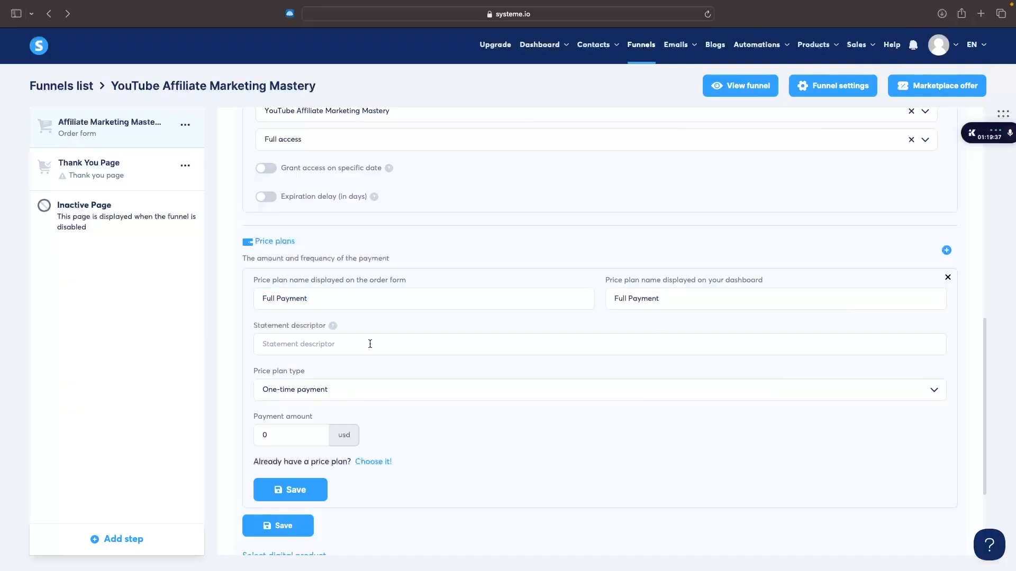
# Step: Give the Full Payment plan the statement descriptor "G-Force North" and a one-time amount of 499 USD, and save it
pyautogui.click(336, 347)
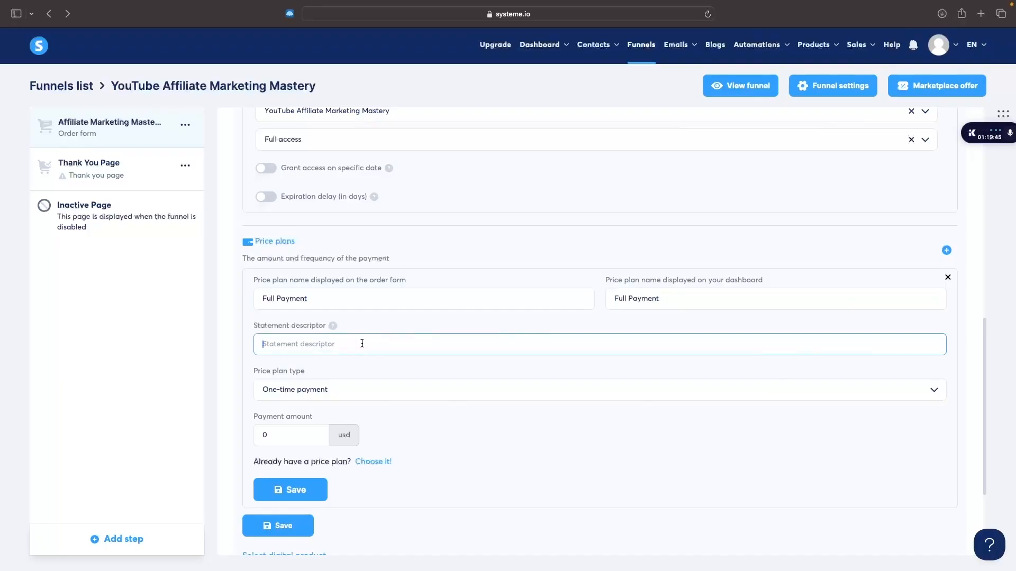
pyautogui.write('G-Force North')
pyautogui.scroll(-1, 353, 371)
pyautogui.click(353, 371)
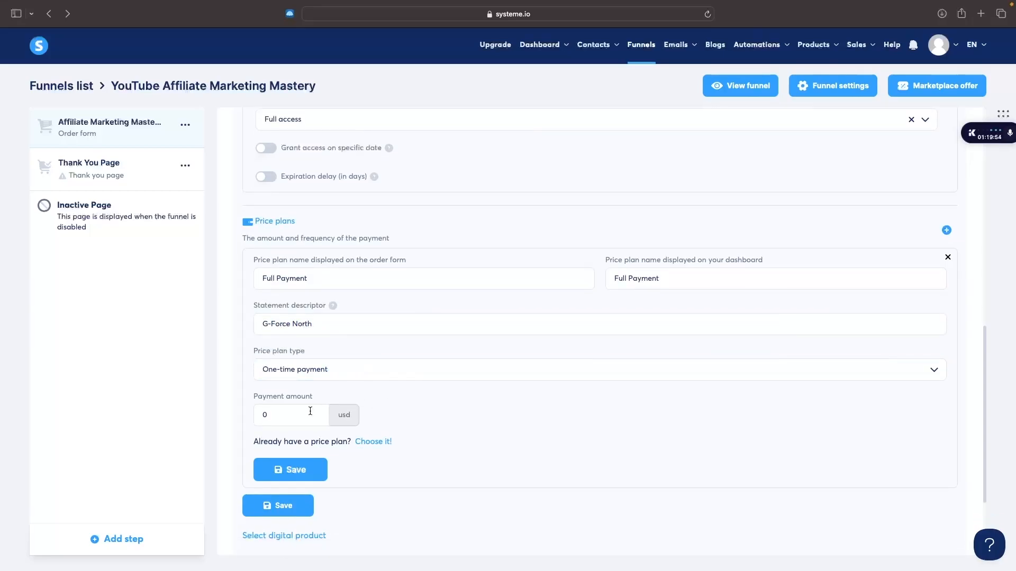
pyautogui.click(263, 416)
pyautogui.write('499')
pyautogui.click(291, 478)
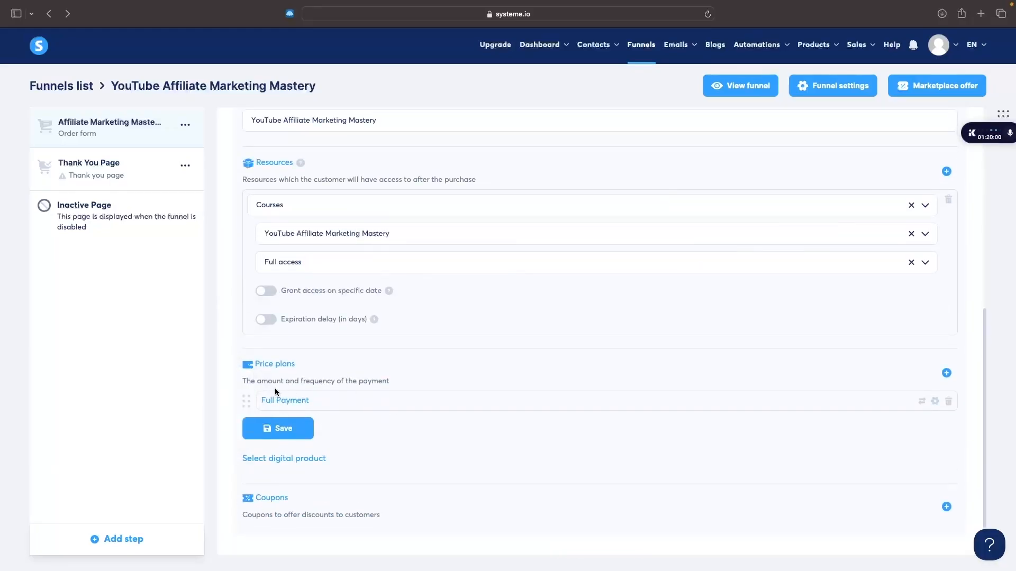
# Step: Start a second new price plan, named "Split Pay" on both the order form and the dashboard
pyautogui.click(947, 373)
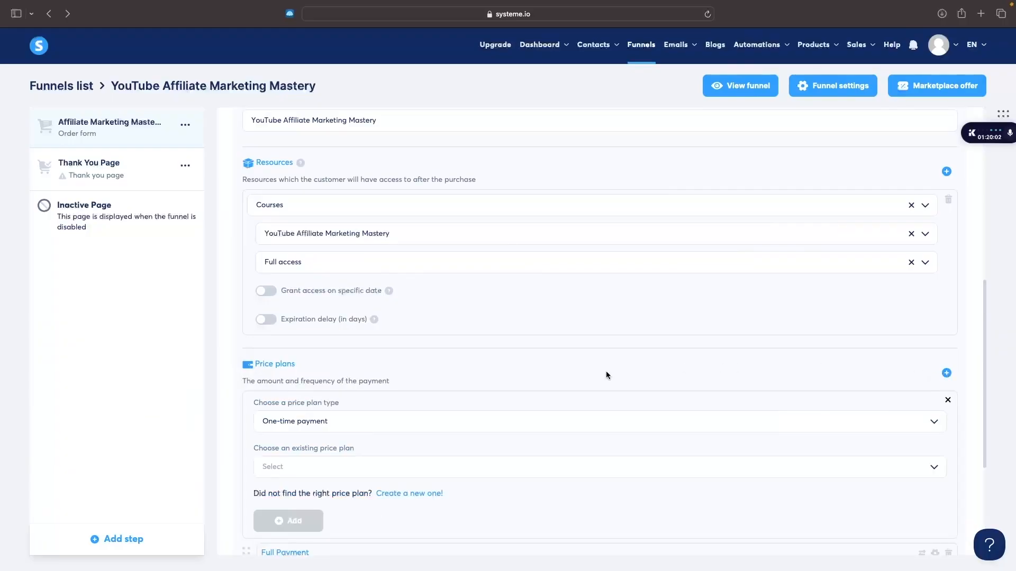
pyautogui.scroll(-1, 529, 376)
pyautogui.click(383, 369)
pyautogui.click(426, 360)
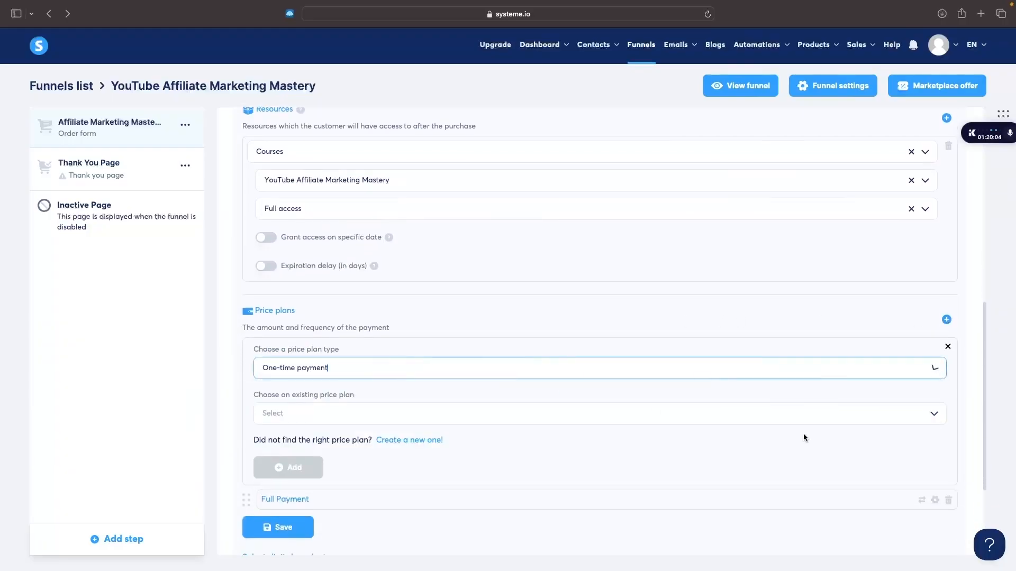
pyautogui.click(402, 442)
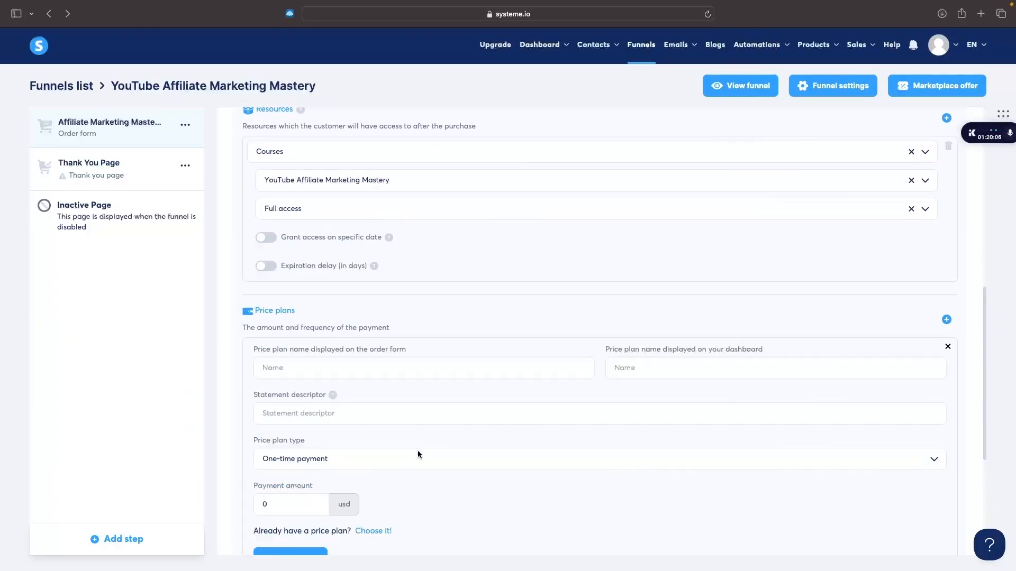
pyautogui.click(351, 371)
pyautogui.write('Split')
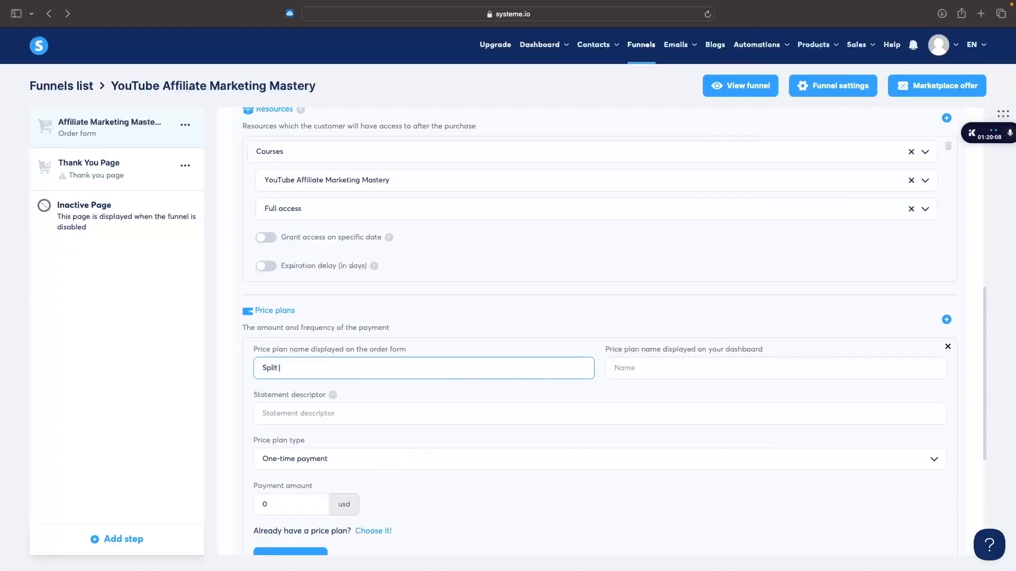
pyautogui.write(' Pay')
pyautogui.click(618, 370)
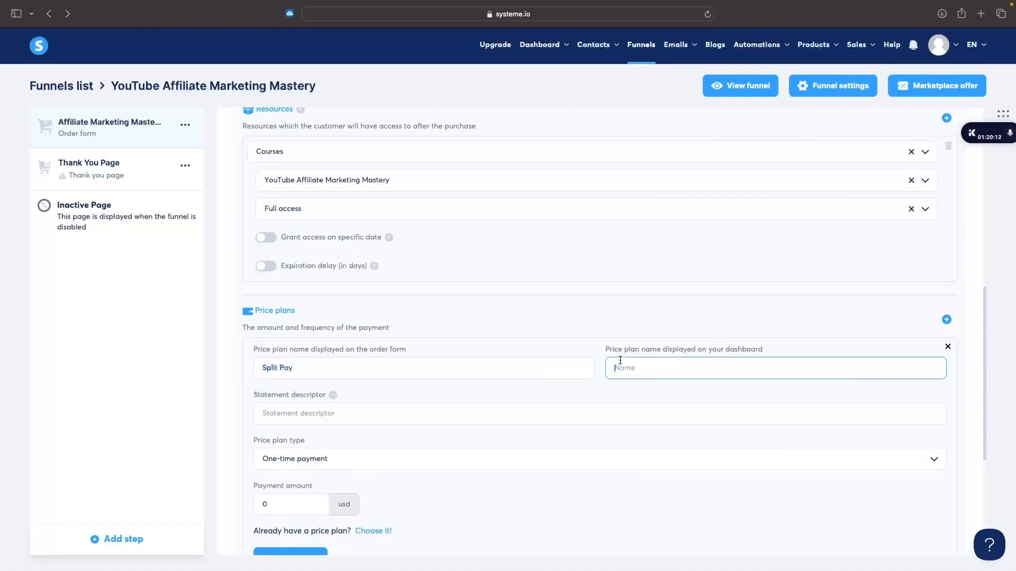
pyautogui.write('Split Pay')
# Step: Set the Split Pay plan's statement descriptor to "G-Force North" and its price plan type to Payment plan
pyautogui.click(399, 410)
pyautogui.write('G')
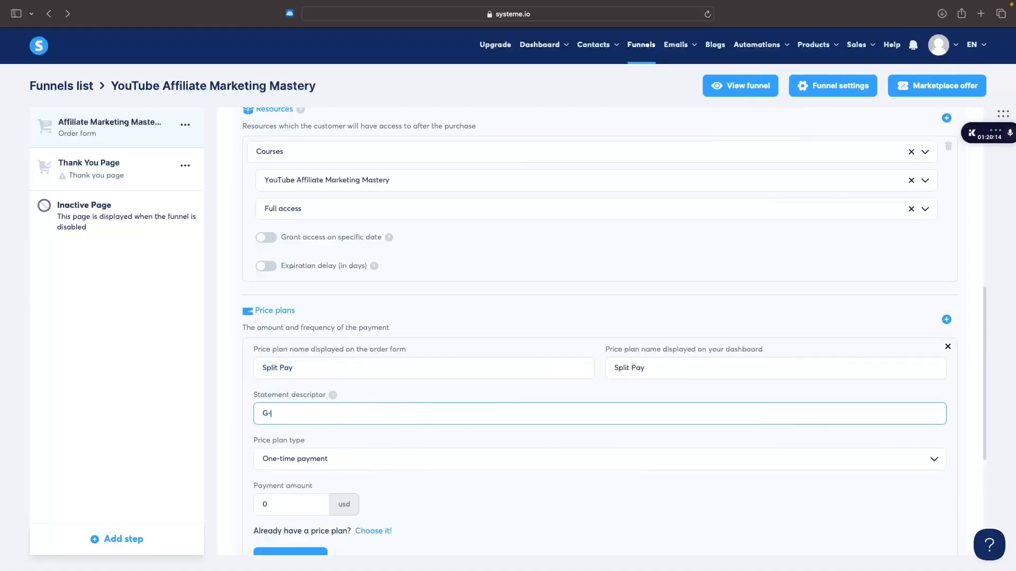
pyautogui.write('-for')
pyautogui.press('BackSpace')
pyautogui.press('BackSpace')
pyautogui.press('BackSpace')
pyautogui.write('Force North')
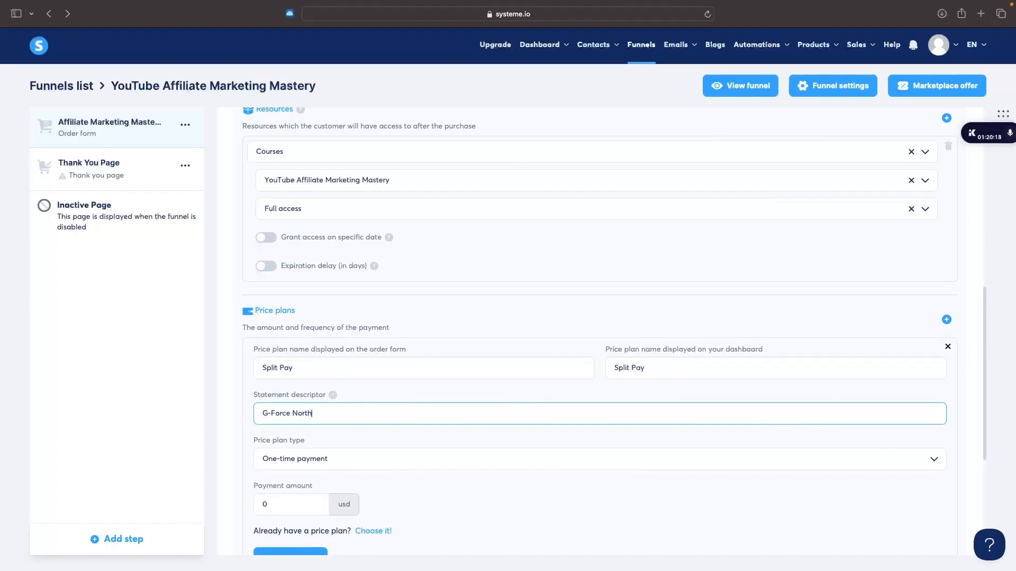
pyautogui.scroll(-2, 387, 389)
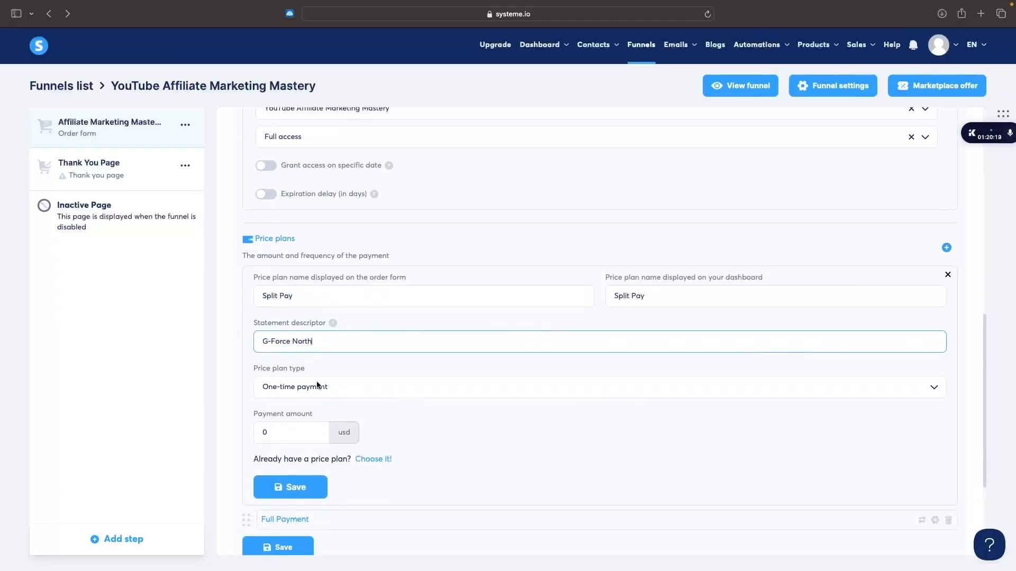
pyautogui.click(317, 384)
pyautogui.click(289, 454)
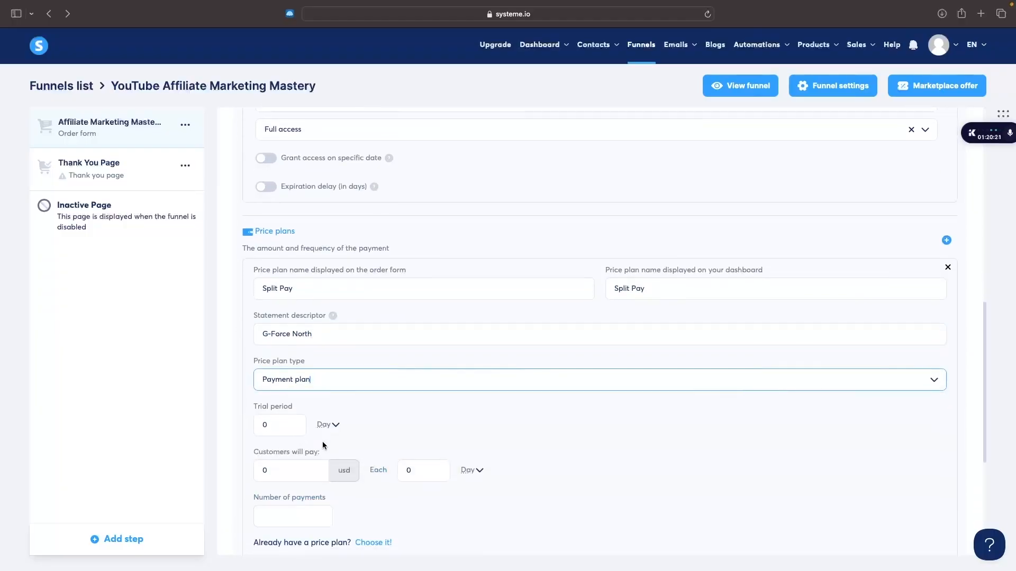
# Step: Set Split Pay to 250 USD every 30 days for 2 payments, and save the plan and the digital product
pyautogui.scroll(-3, 249, 370)
pyautogui.click(259, 362)
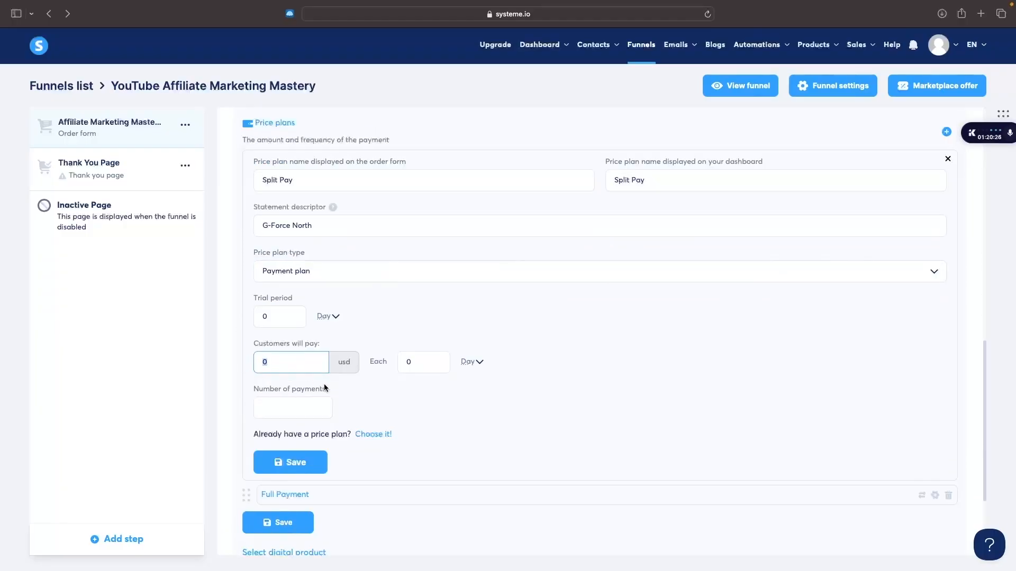
pyautogui.write('250')
pyautogui.click(398, 361)
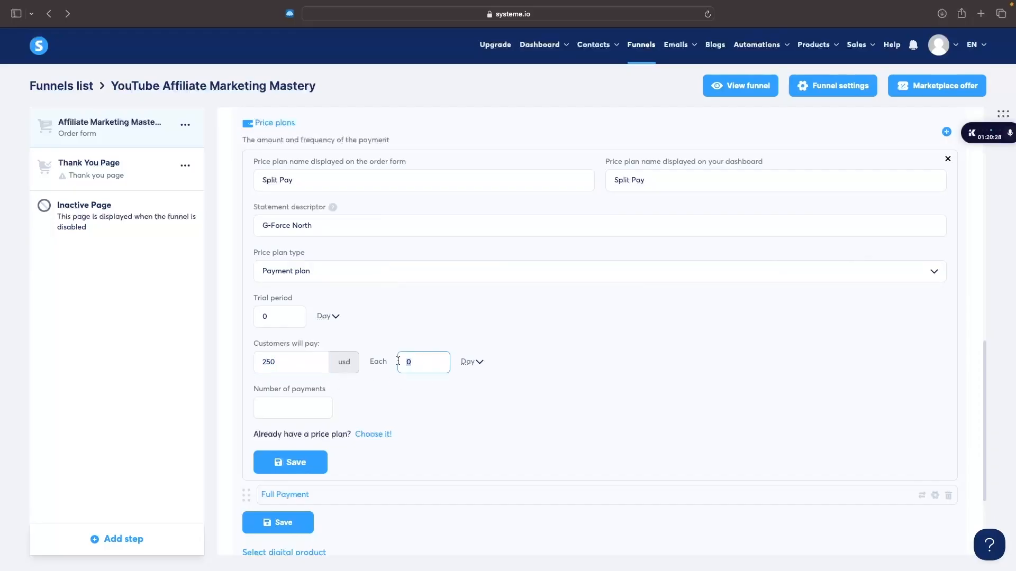
pyautogui.write('30')
pyautogui.click(281, 402)
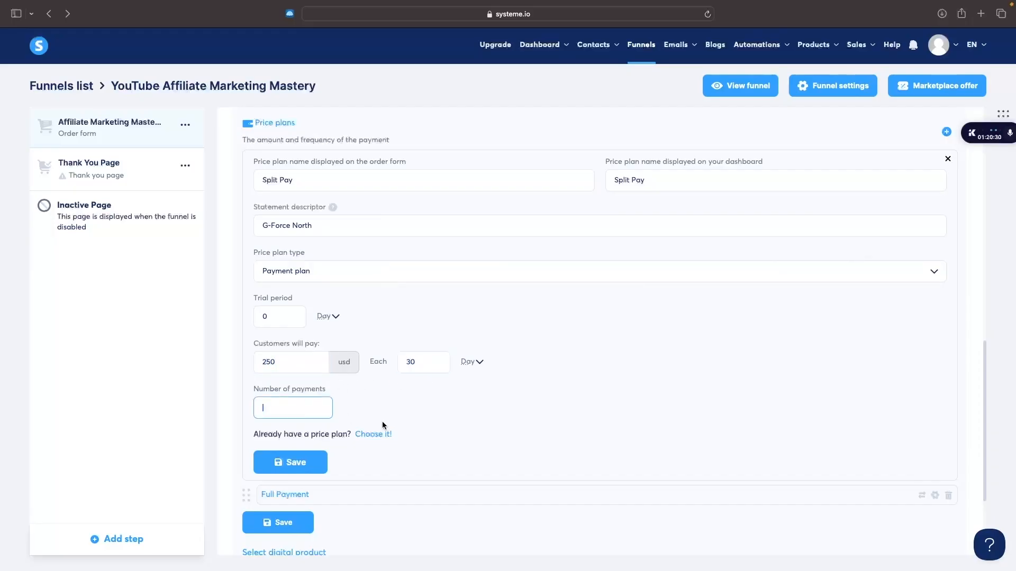
pyautogui.click(424, 426)
pyautogui.click(302, 463)
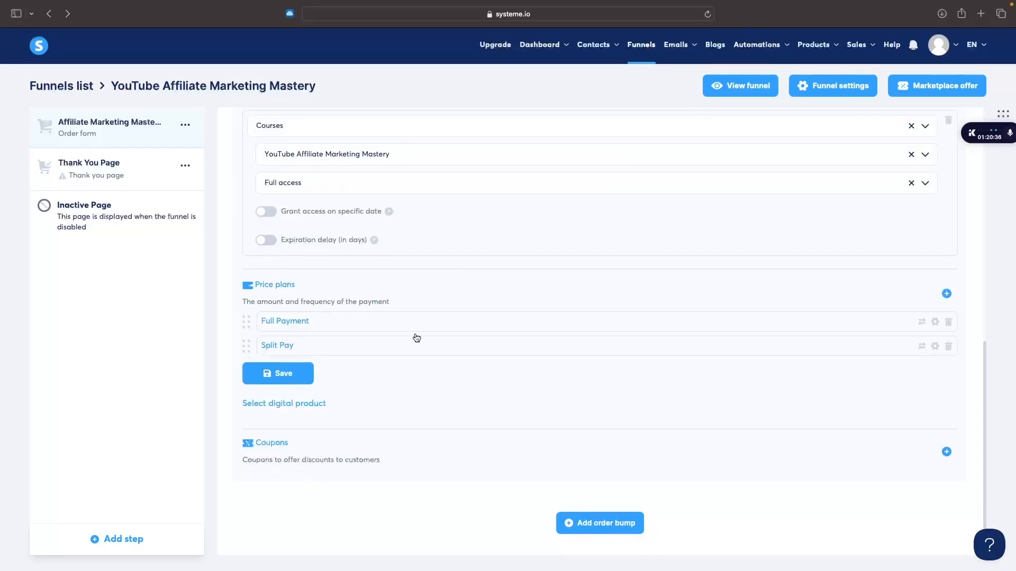
pyautogui.click(283, 373)
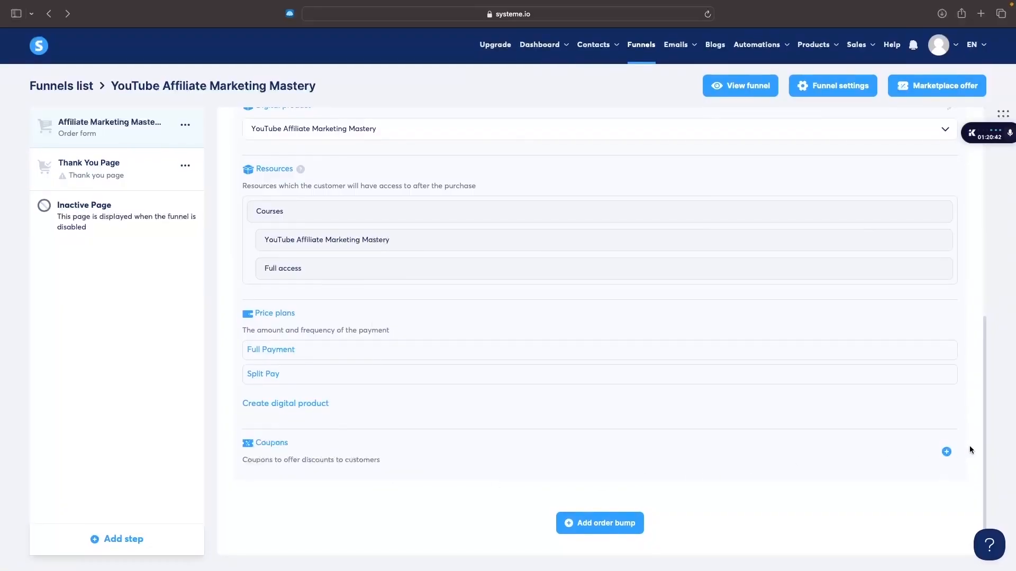
# Step: Review the coupon options, including the new coupon form's code, discount type and discount amount fields
pyautogui.click(946, 451)
pyautogui.scroll(-3, 735, 359)
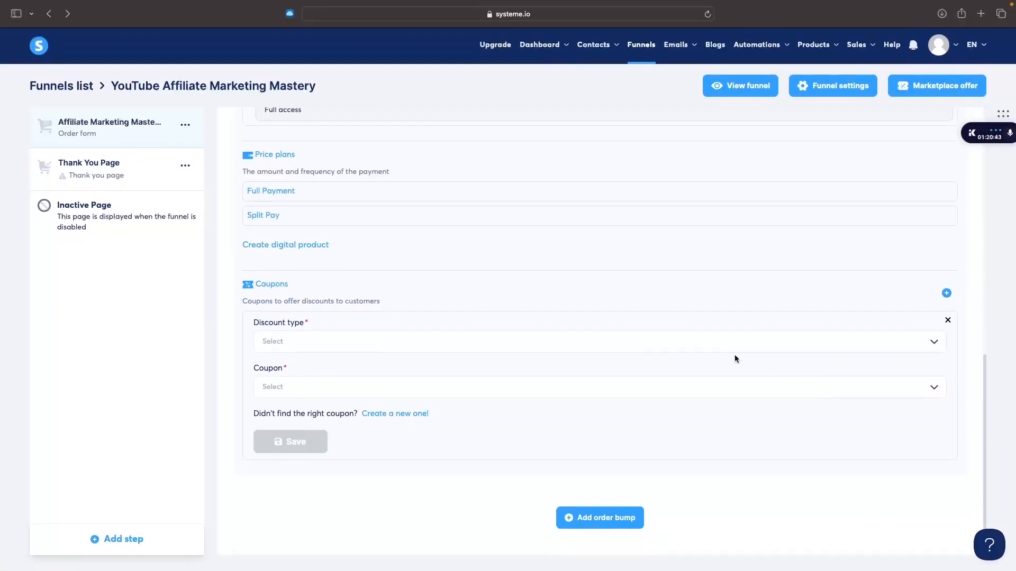
pyautogui.click(308, 345)
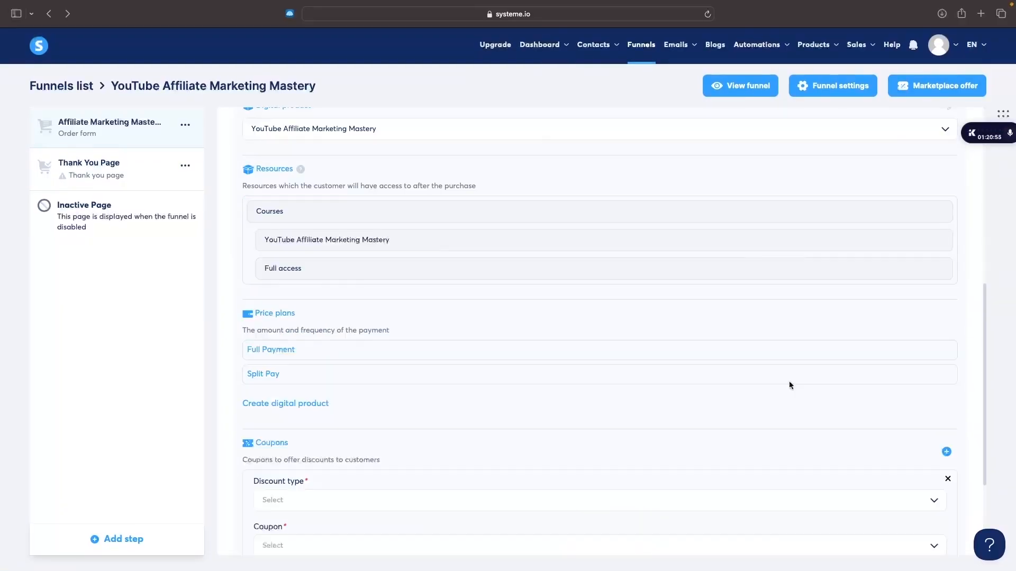
pyautogui.scroll(-3, 464, 436)
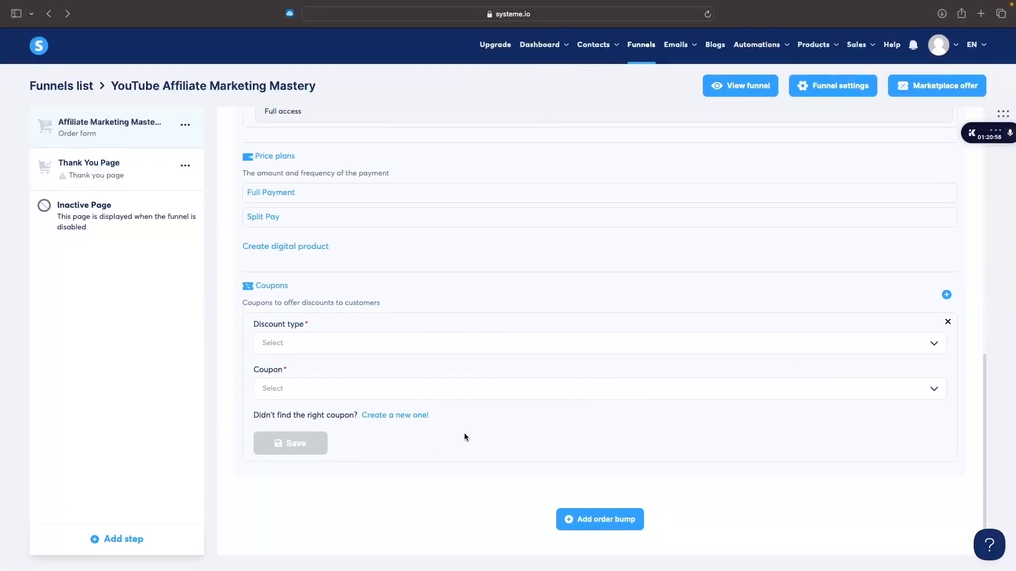
pyautogui.click(418, 420)
pyautogui.scroll(-1, 450, 397)
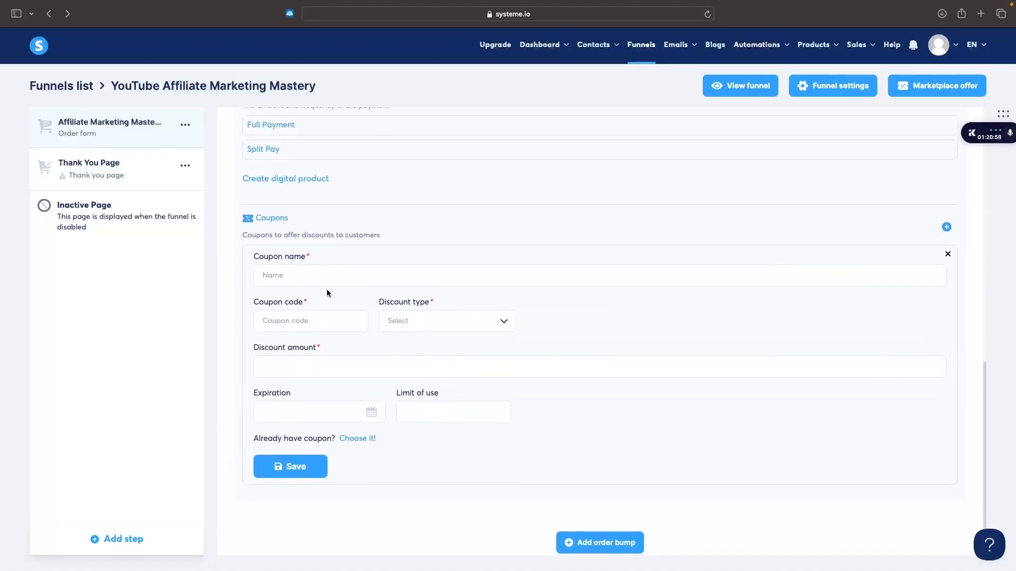
pyautogui.click(315, 320)
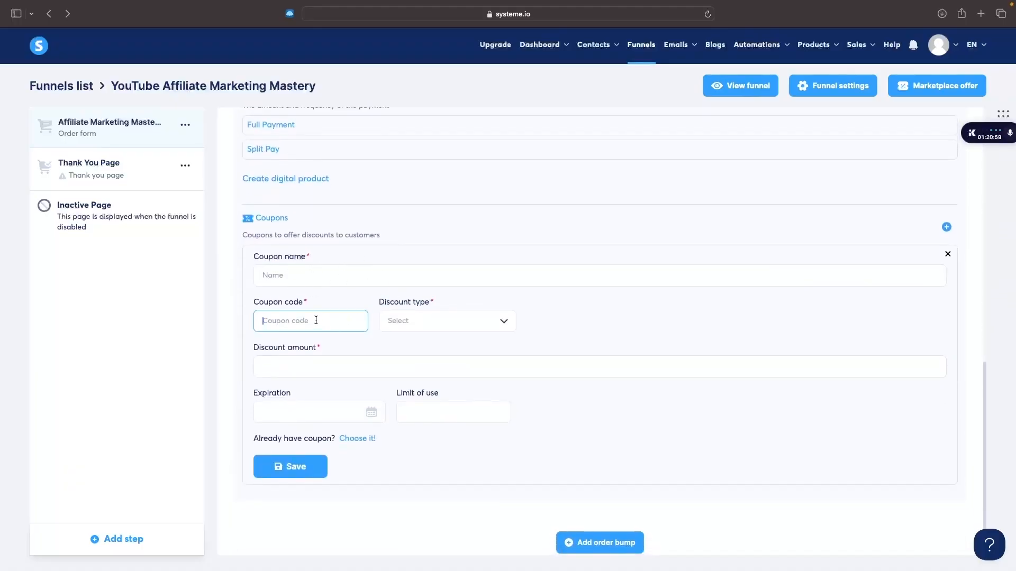
pyautogui.click(418, 328)
pyautogui.click(425, 364)
pyautogui.click(336, 365)
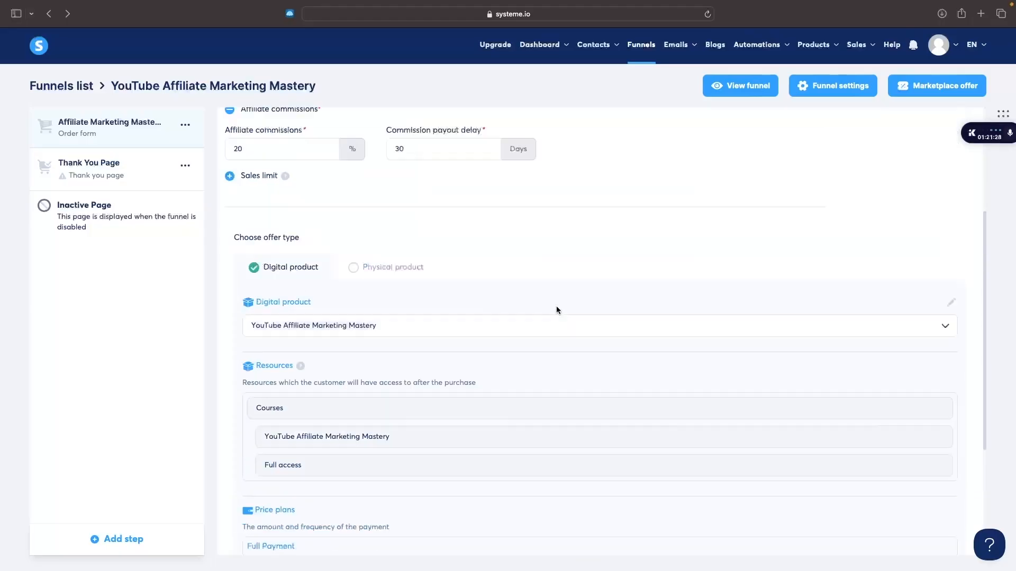
# Step: Open the order form page in the page editor and replace the "Pro plan" headline with "YouTube Affiliate Mastery"
pyautogui.scroll(4, 556, 310)
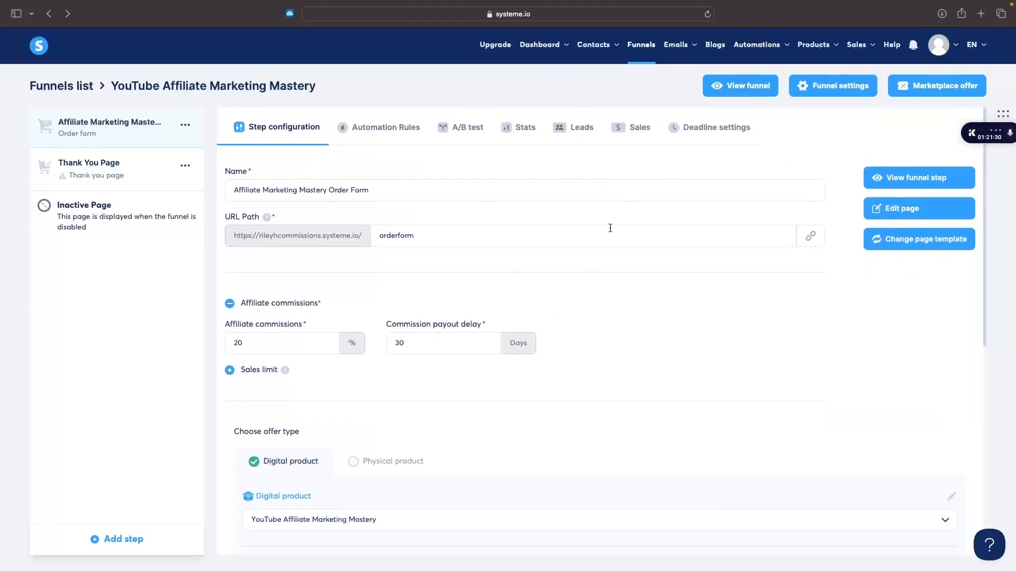
pyautogui.click(896, 211)
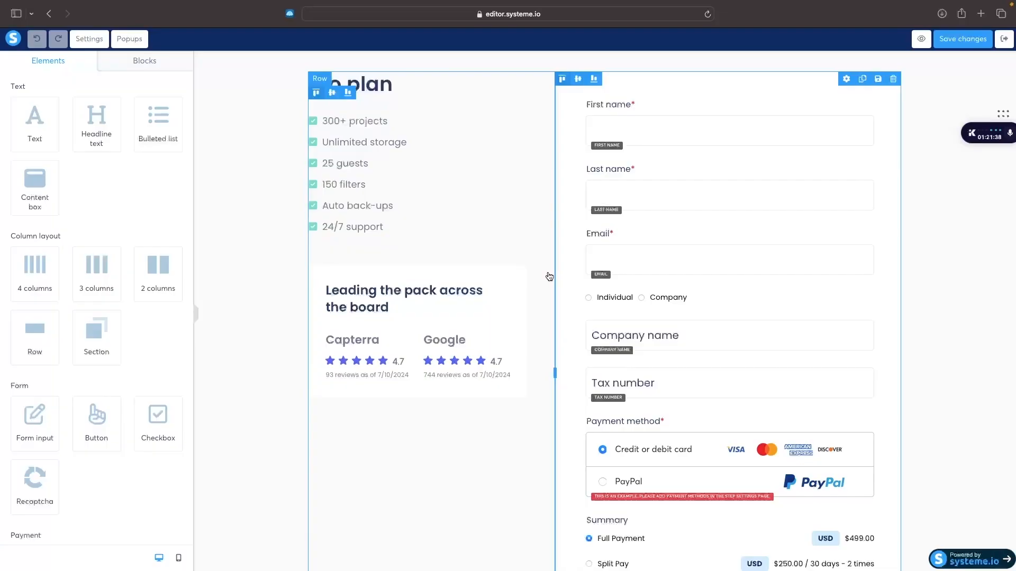
pyautogui.click(393, 84)
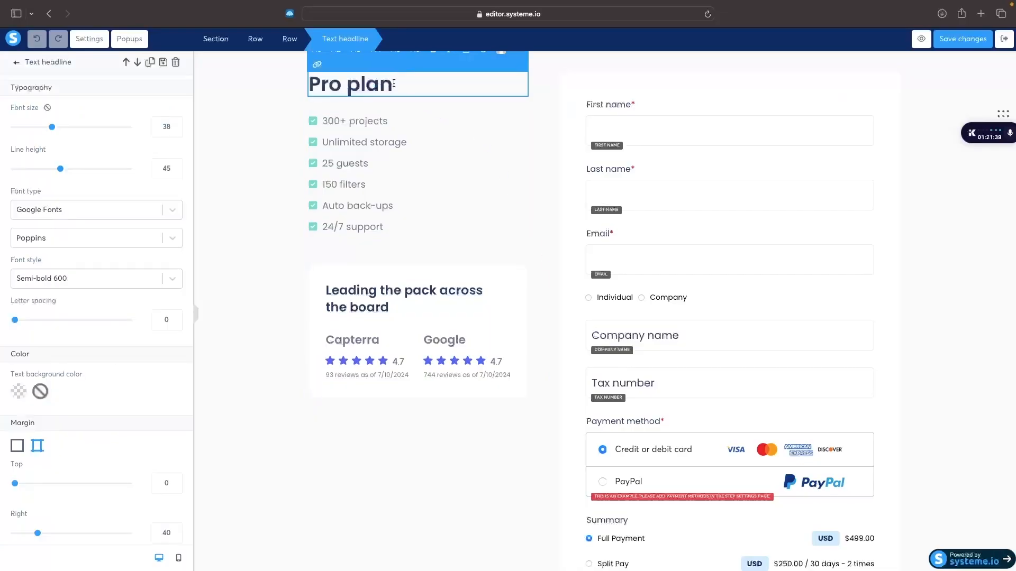
pyautogui.tripleClick(394, 84)
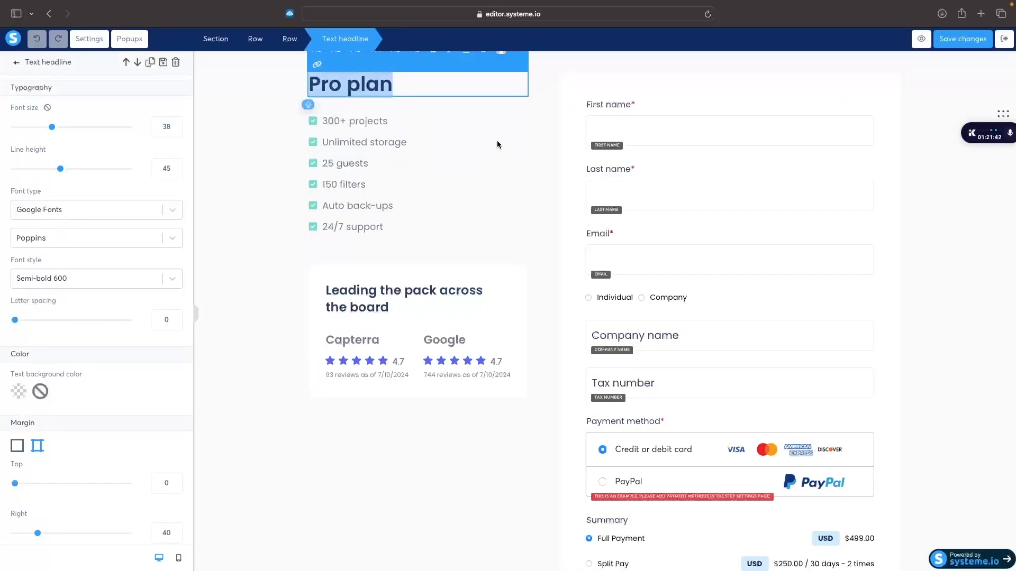
pyautogui.write('Af')
pyautogui.press('BackSpace')
pyautogui.press('BackSpace')
pyautogui.write('YouTube Affiliate Mastery')
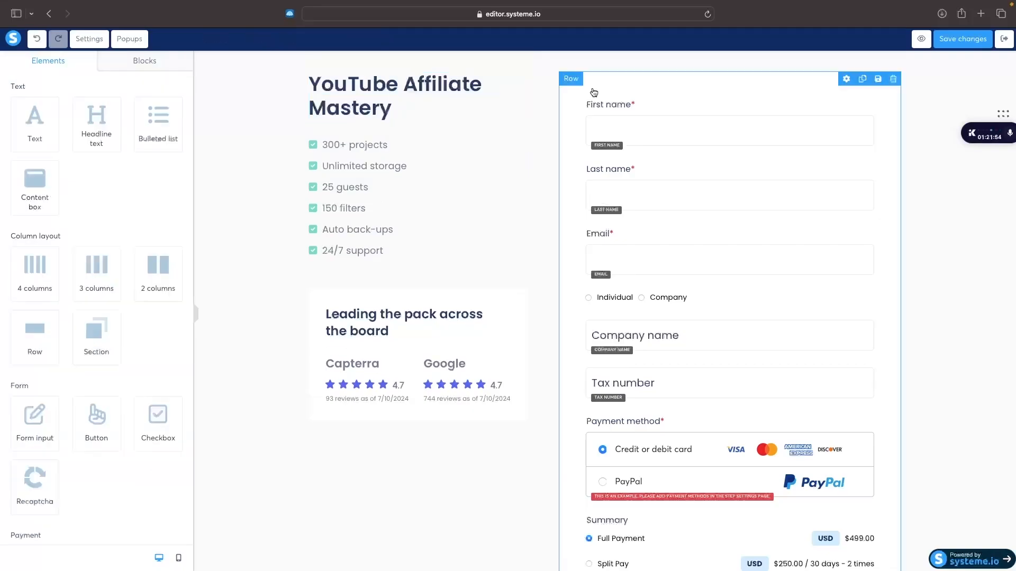
# Step: Replace the "300+ projects" bullet on the order form page with "How to Find The Best Affiliate Programs"
pyautogui.click(382, 146)
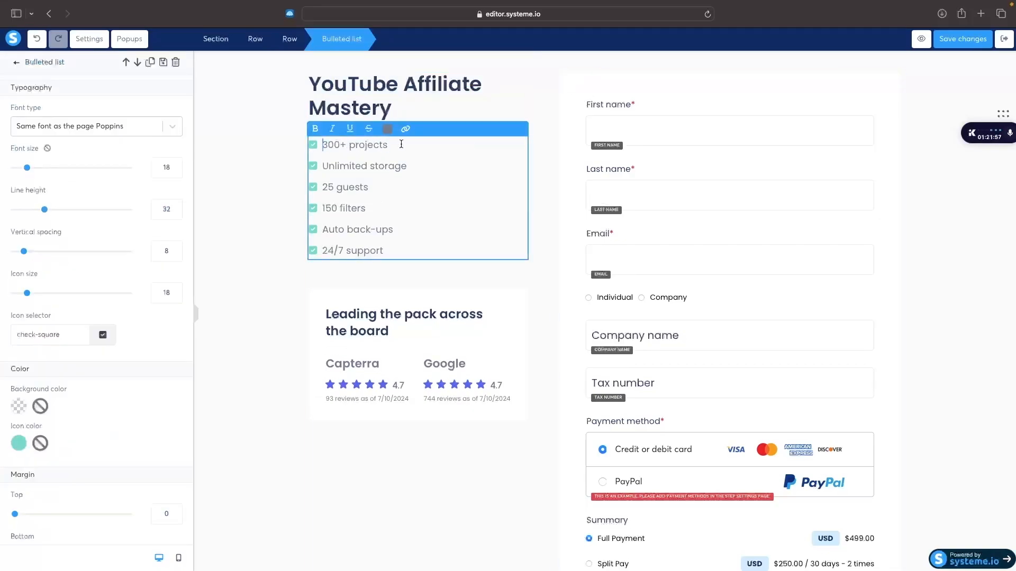
pyautogui.moveTo(401, 144); pyautogui.dragTo(324, 143)
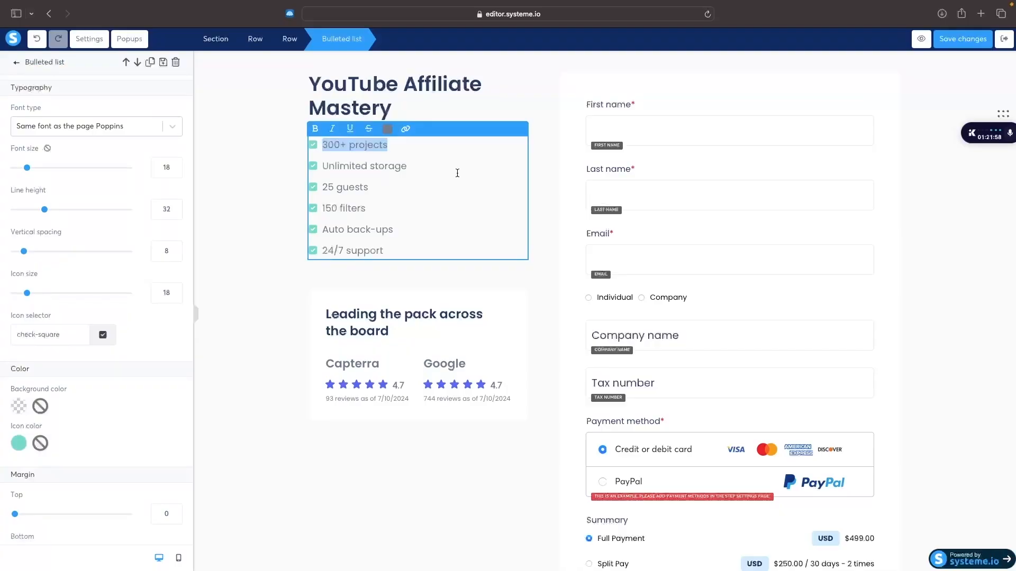
pyautogui.write('g')
pyautogui.write('rams')
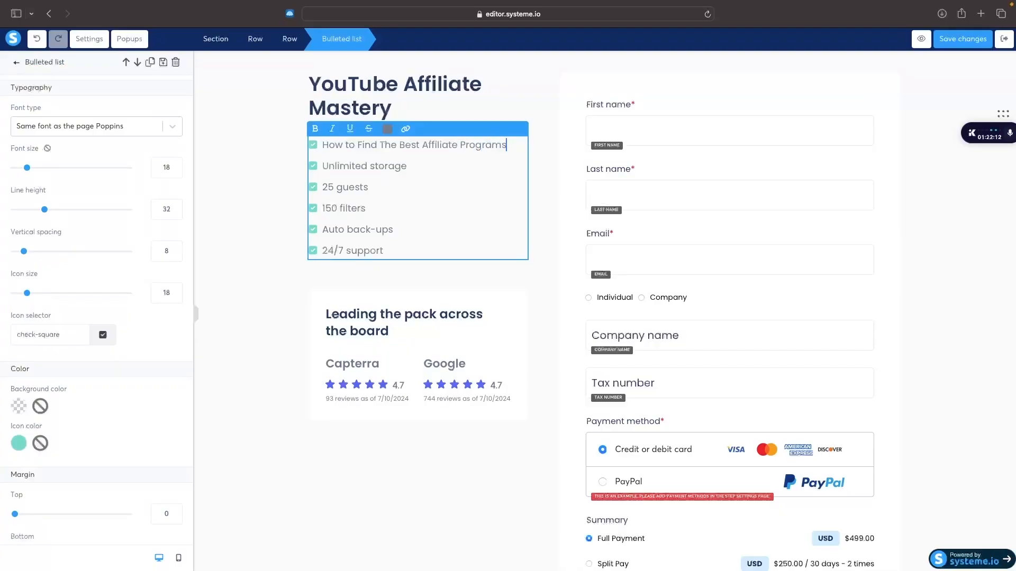
pyautogui.moveTo(409, 165); pyautogui.dragTo(328, 165)
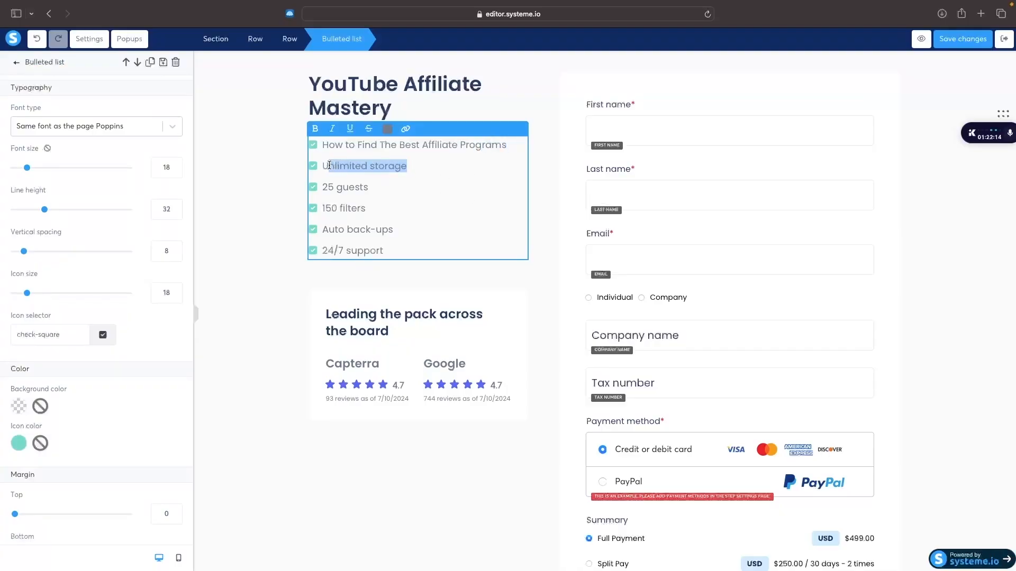
pyautogui.click(370, 183)
pyautogui.click(267, 247)
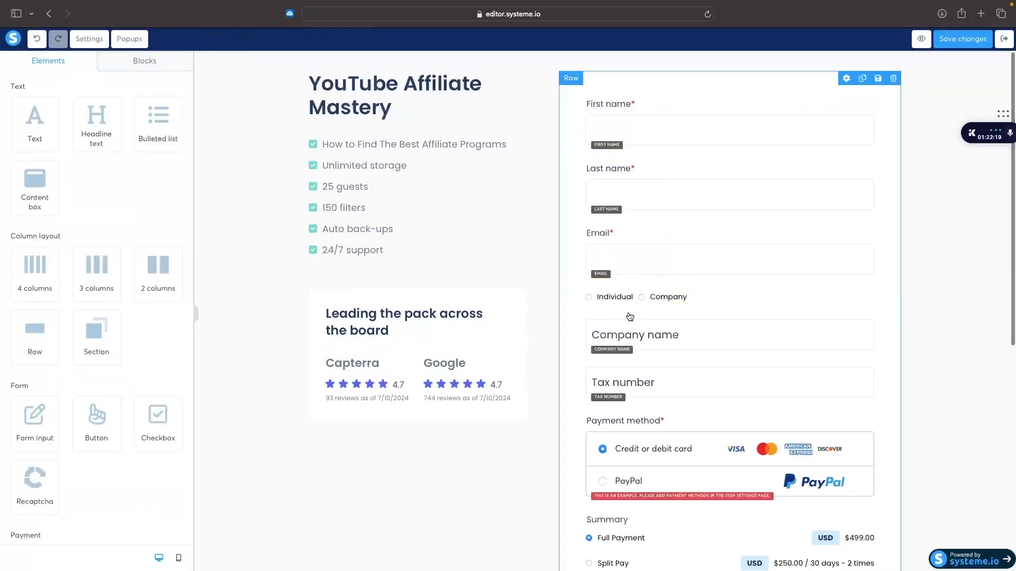
# Step: Delete the Company name, Tax number and Individual/Company customer type fields from the order form
pyautogui.scroll(-1, 666, 320)
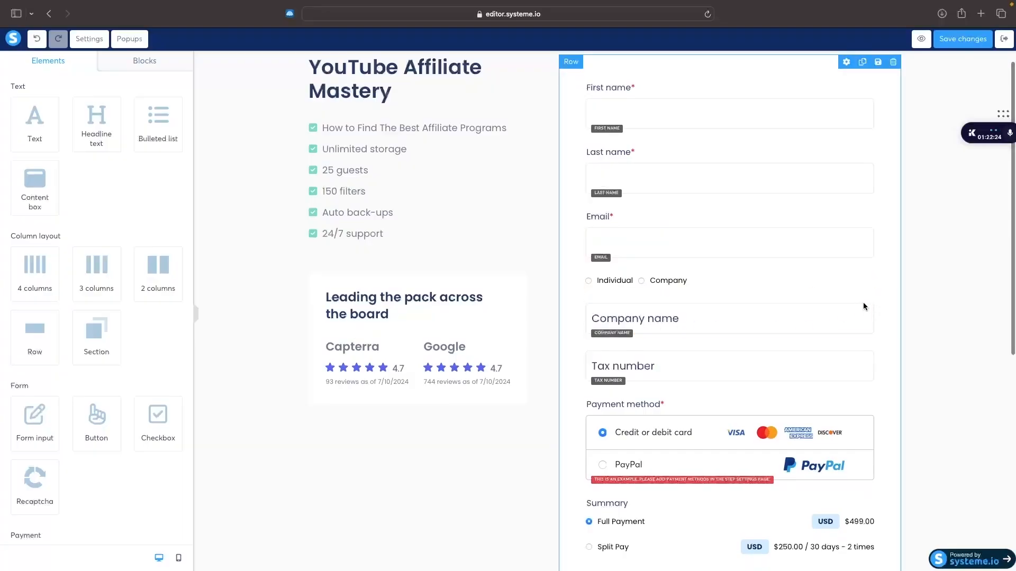
pyautogui.click(866, 296)
pyautogui.click(605, 301)
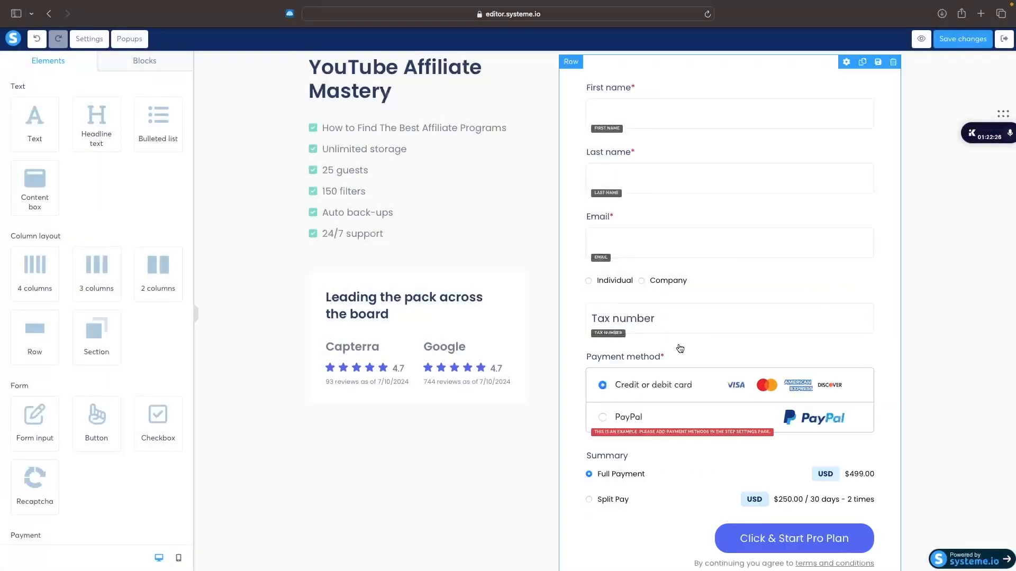
pyautogui.click(867, 296)
pyautogui.click(603, 301)
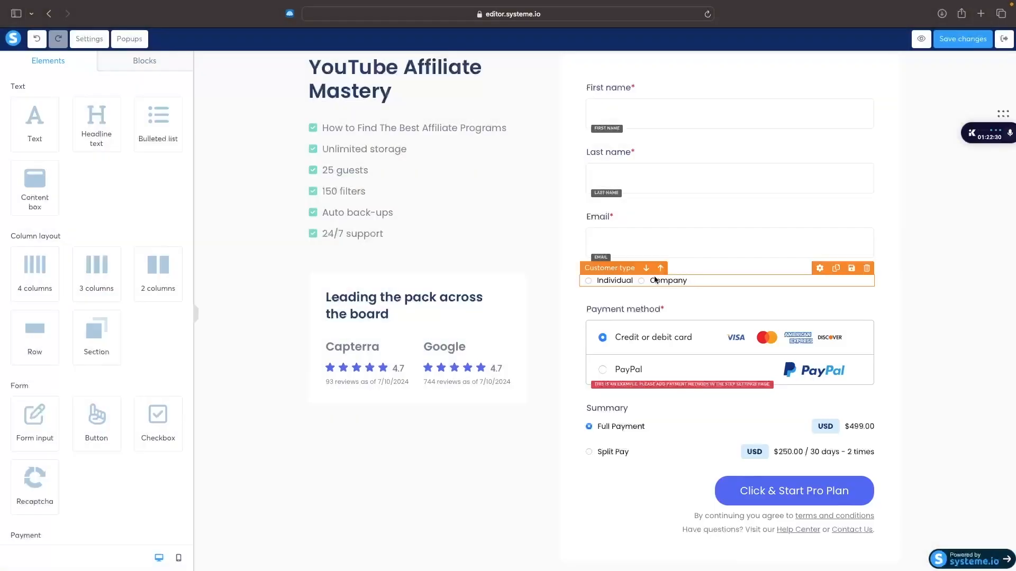
pyautogui.click(866, 268)
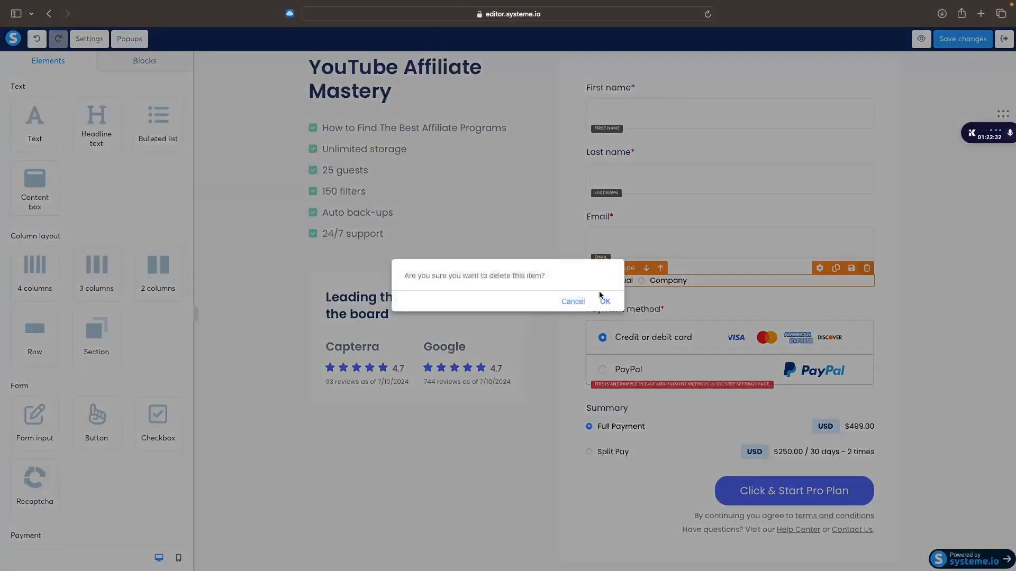
pyautogui.click(603, 301)
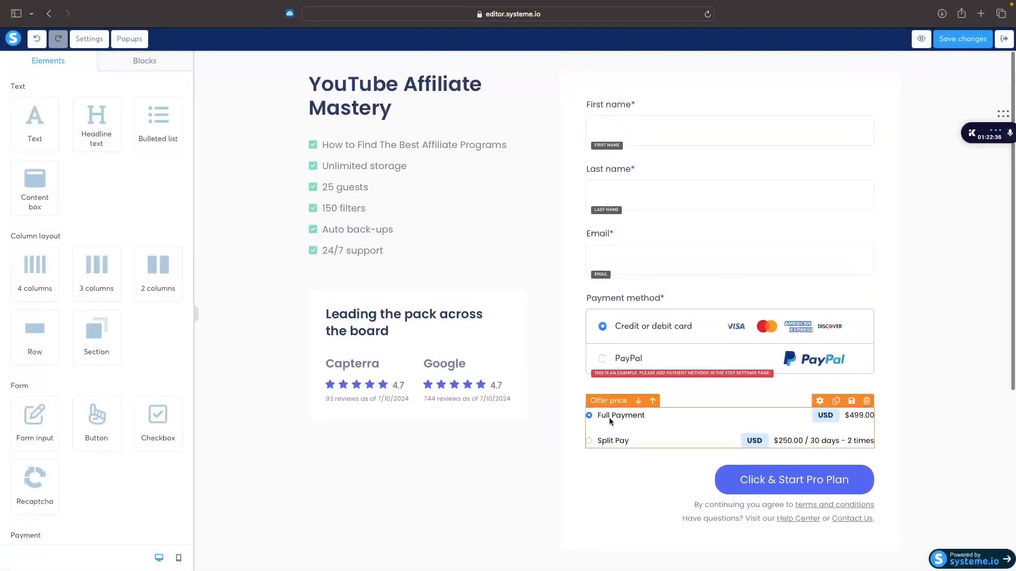
# Step: Delete the "Leading the pack across the board" reviews row, and save the order form page and leave the editor
pyautogui.click(619, 423)
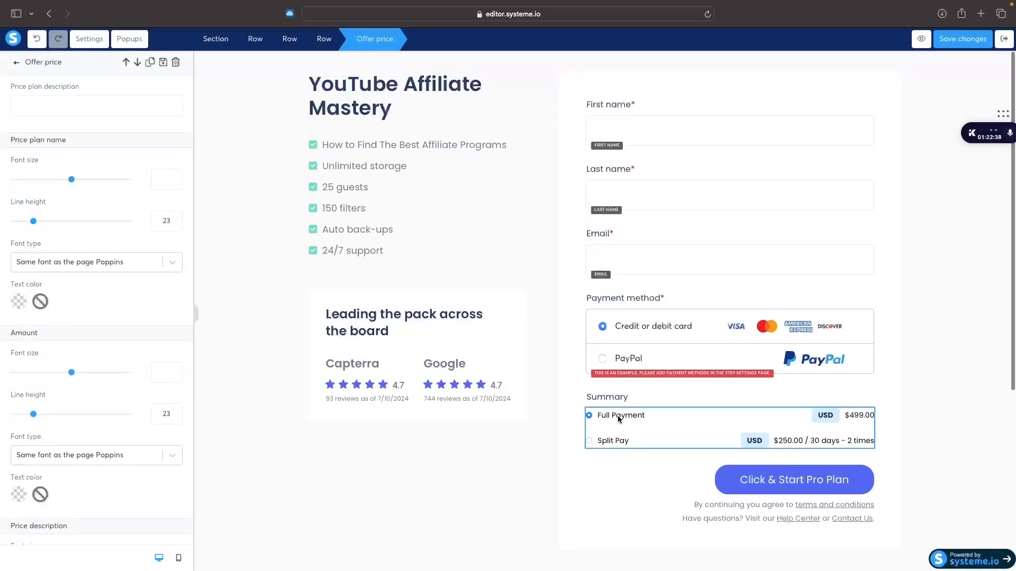
pyautogui.click(567, 468)
pyautogui.click(531, 467)
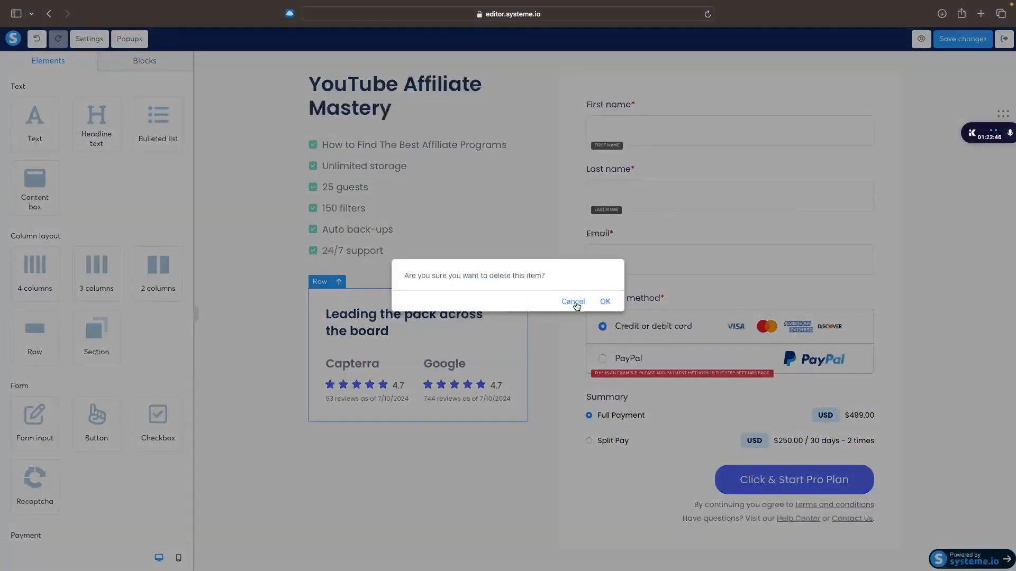
pyautogui.click(605, 302)
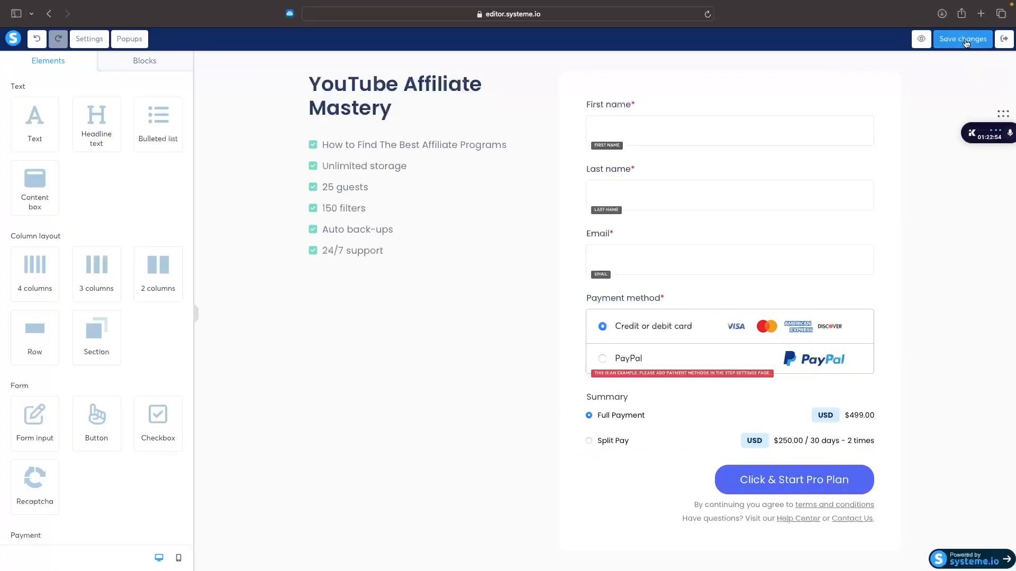
pyautogui.click(1003, 38)
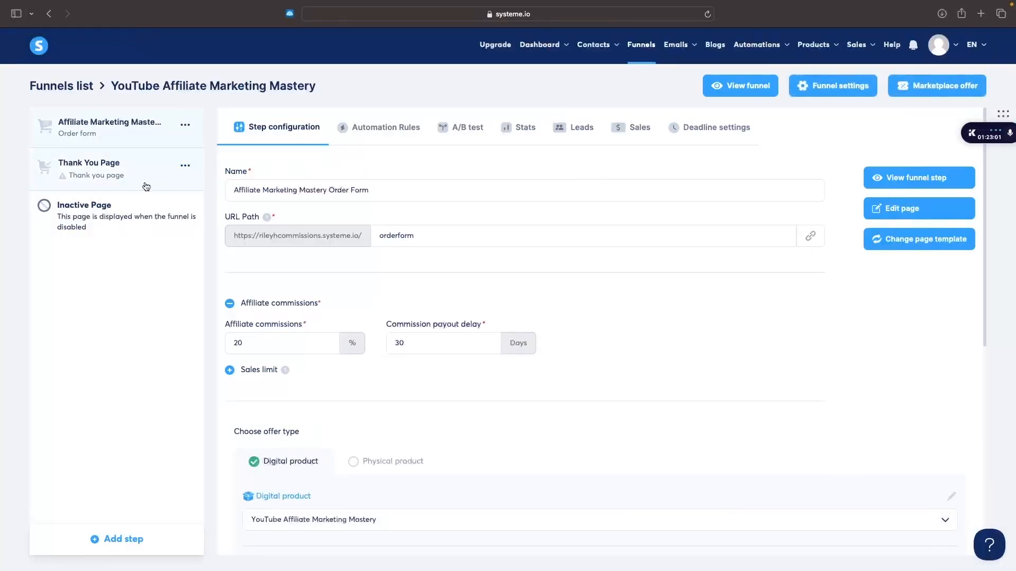
# Step: Apply the "Thank you for registering!" template to the Thank You Page step and set its URL path to "thankyoupage"
pyautogui.click(146, 186)
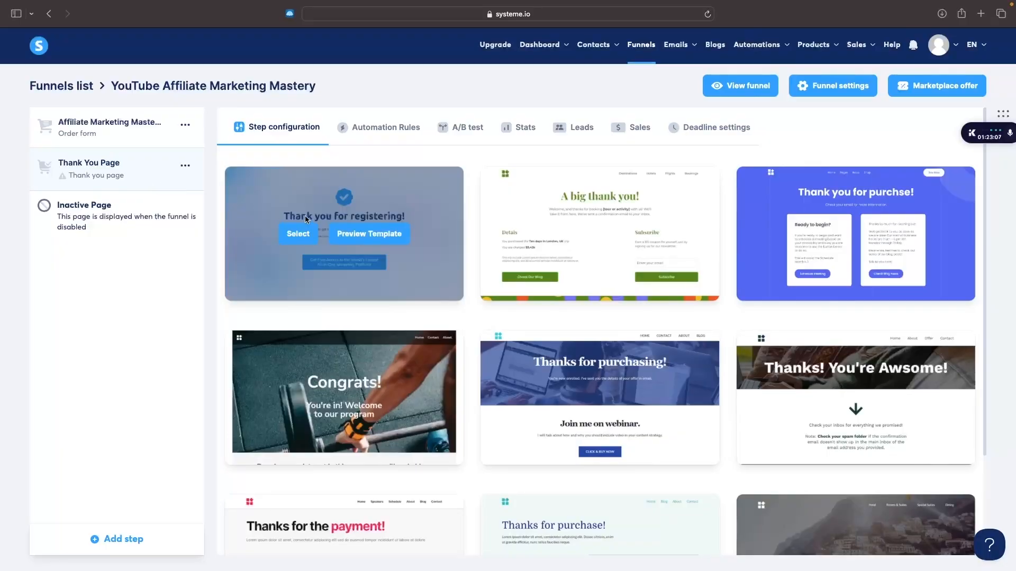
pyautogui.click(299, 235)
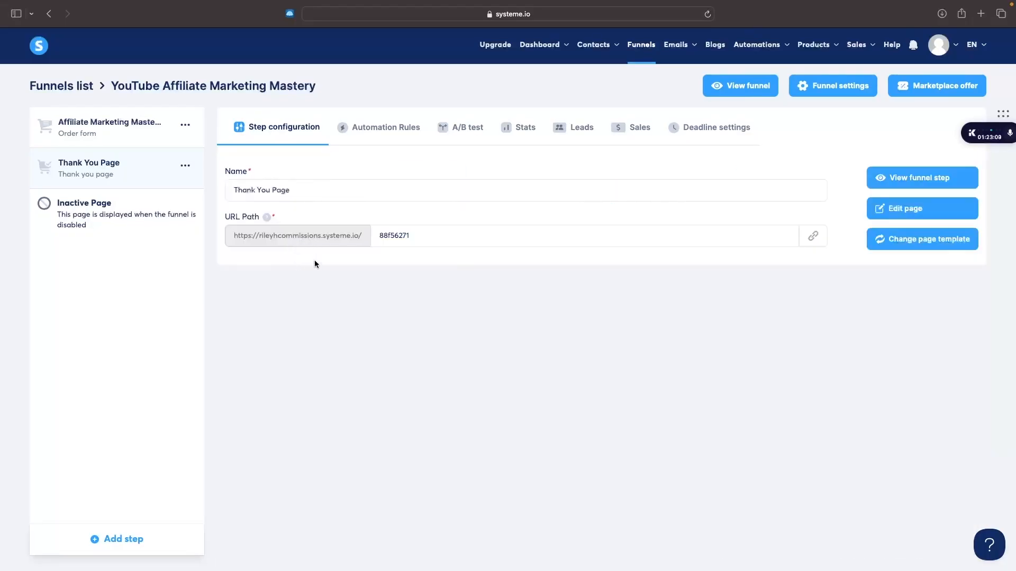
pyautogui.moveTo(426, 239); pyautogui.dragTo(384, 236)
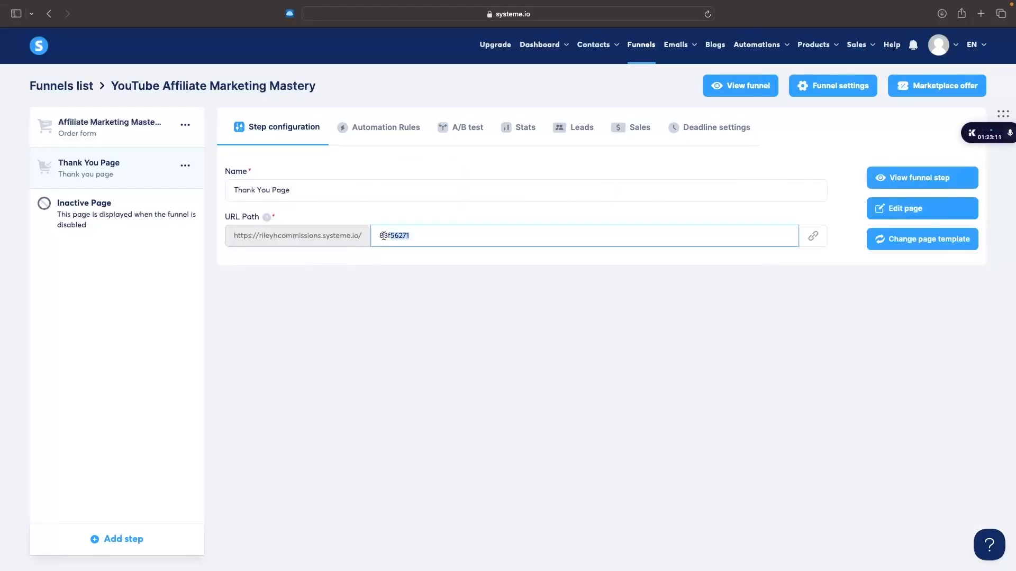
pyautogui.click(439, 231)
pyautogui.press('super+a')
pyautogui.write('thank')
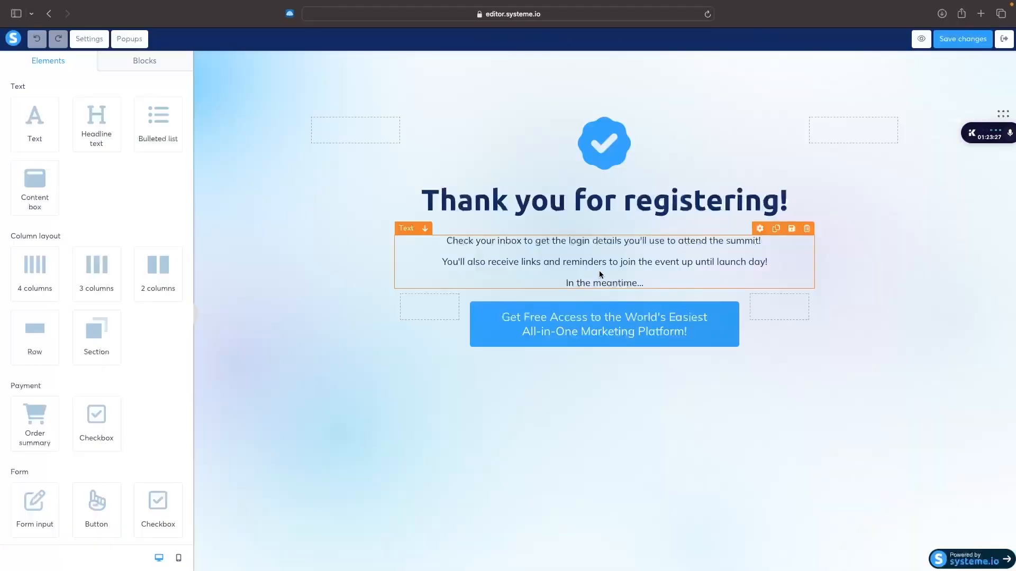
# Step: Review the thank-you page's body text and its button's action, URL and text settings, and save the page and leave the editor
pyautogui.click(598, 270)
pyautogui.moveTo(644, 283); pyautogui.dragTo(433, 237)
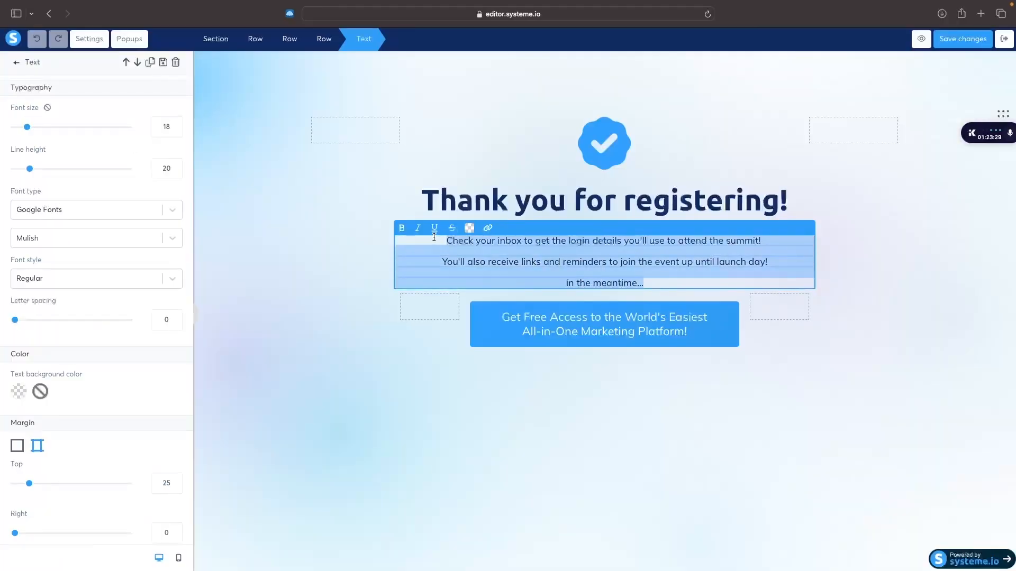
pyautogui.click(609, 323)
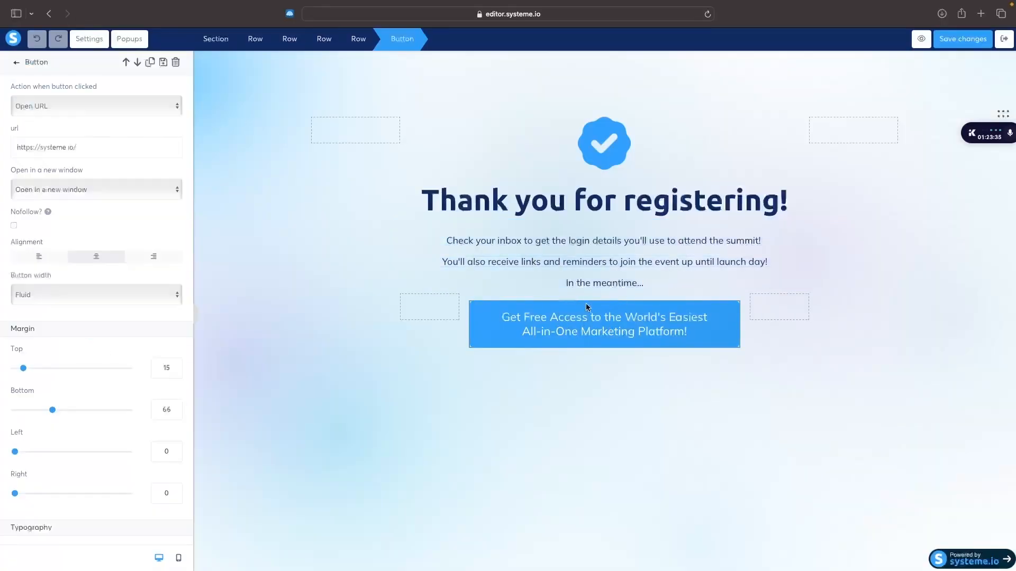
pyautogui.scroll(-1, 36, 299)
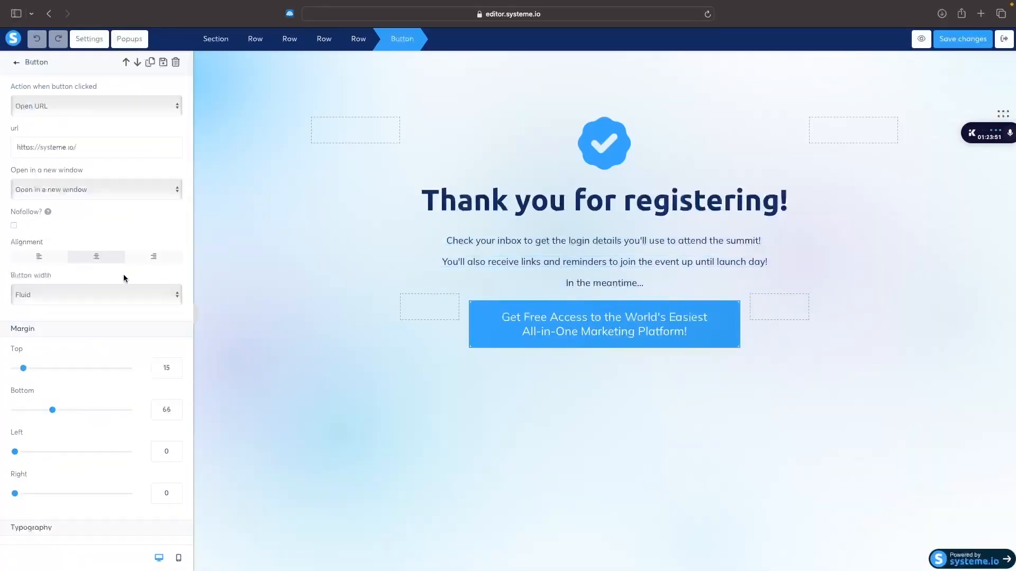
pyautogui.scroll(-6, 125, 279)
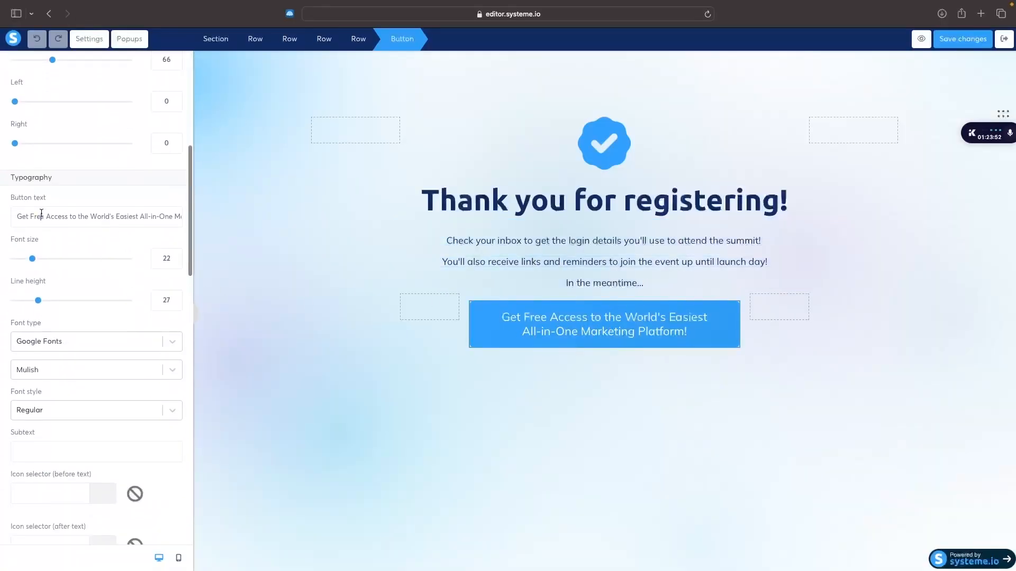
pyautogui.tripleClick(42, 215)
pyautogui.click(123, 222)
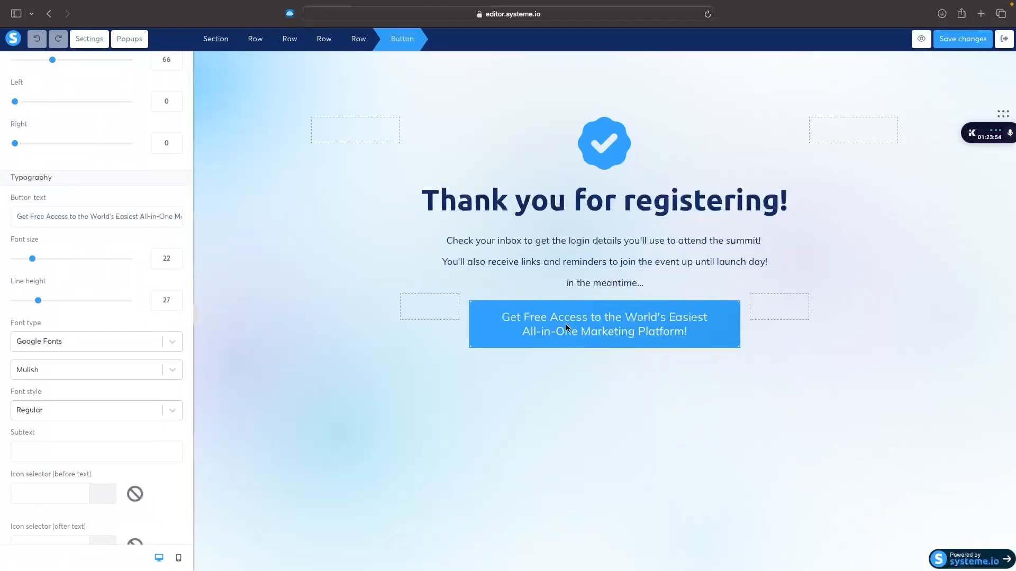
pyautogui.click(963, 40)
pyautogui.click(1004, 38)
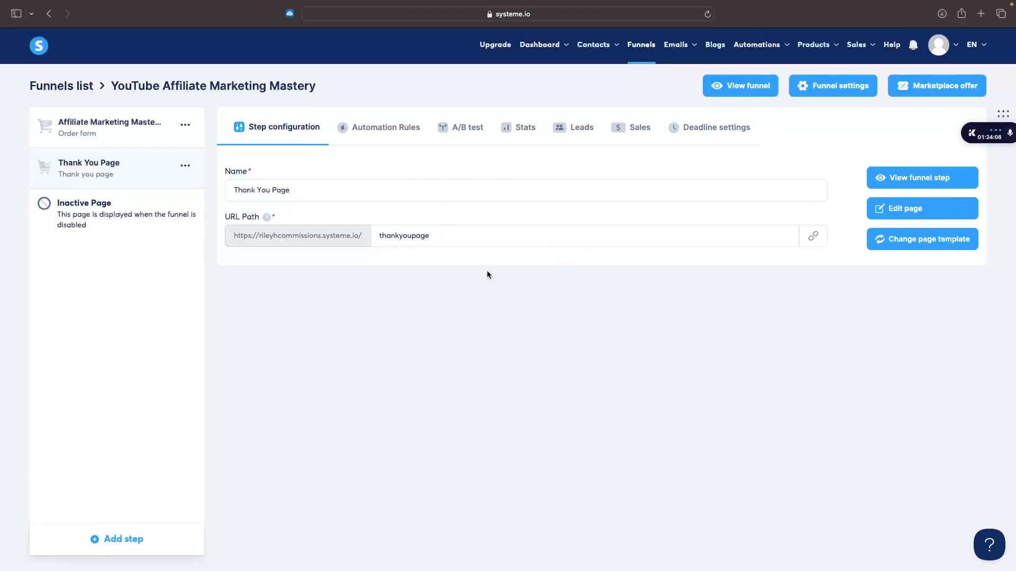
# Step: Create a funnel step named "Sales Page" of type Sales page and move it ahead of the order form step
pyautogui.click(127, 543)
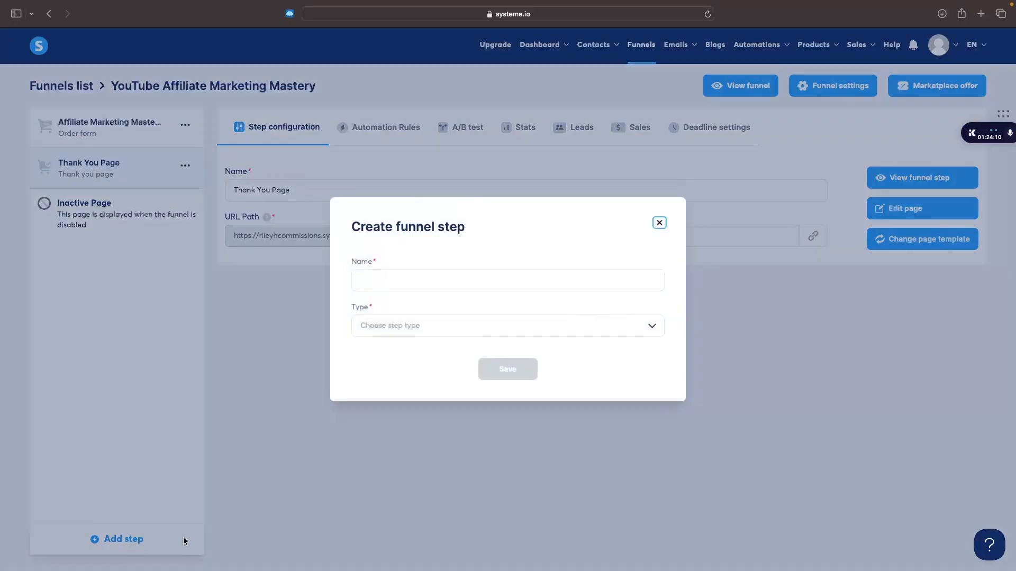
pyautogui.click(422, 278)
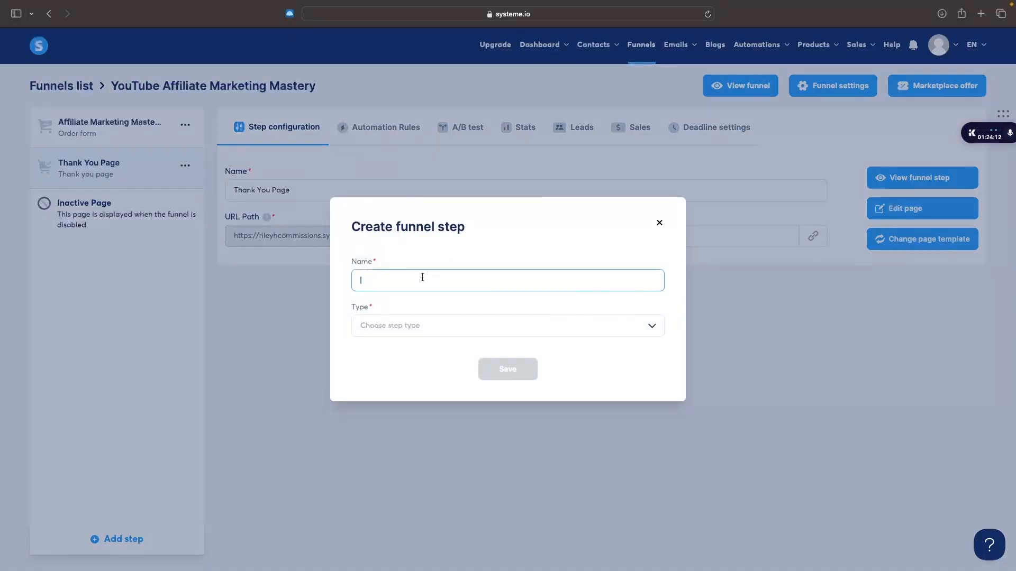
pyautogui.write('Sales Page')
pyautogui.click(403, 321)
pyautogui.scroll(-2, 396, 409)
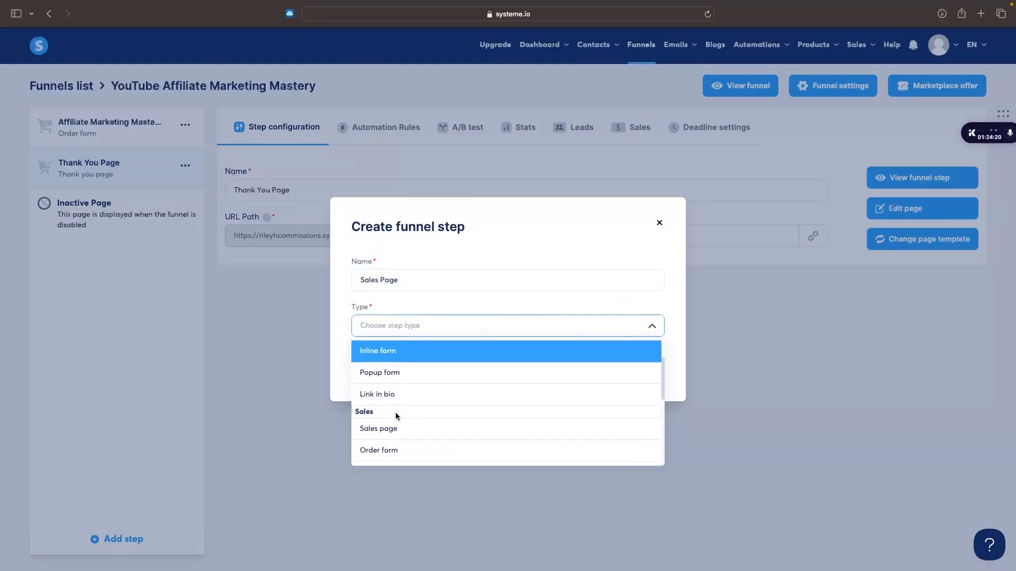
pyautogui.scroll(-1, 386, 405)
pyautogui.click(393, 397)
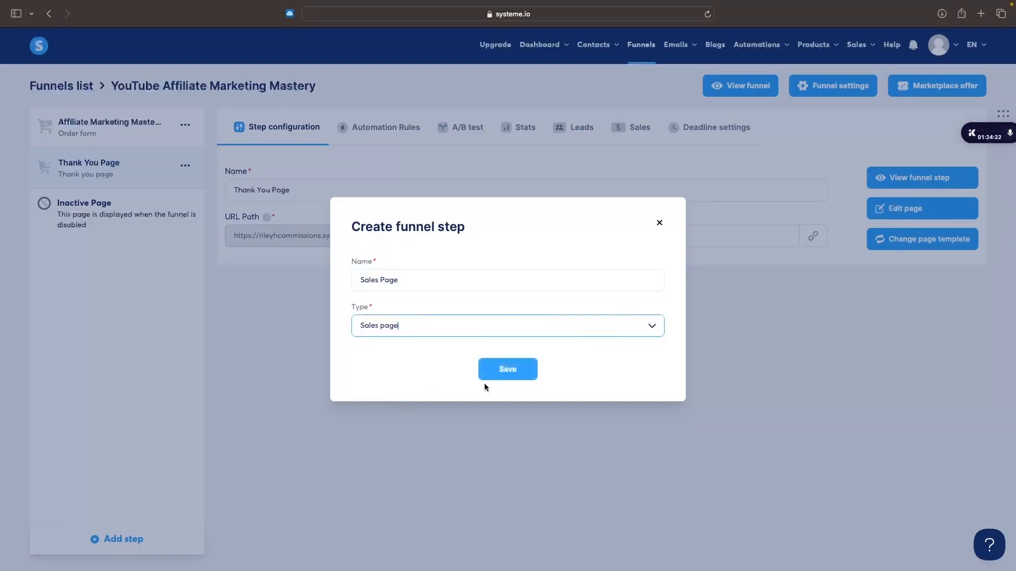
pyautogui.click(510, 373)
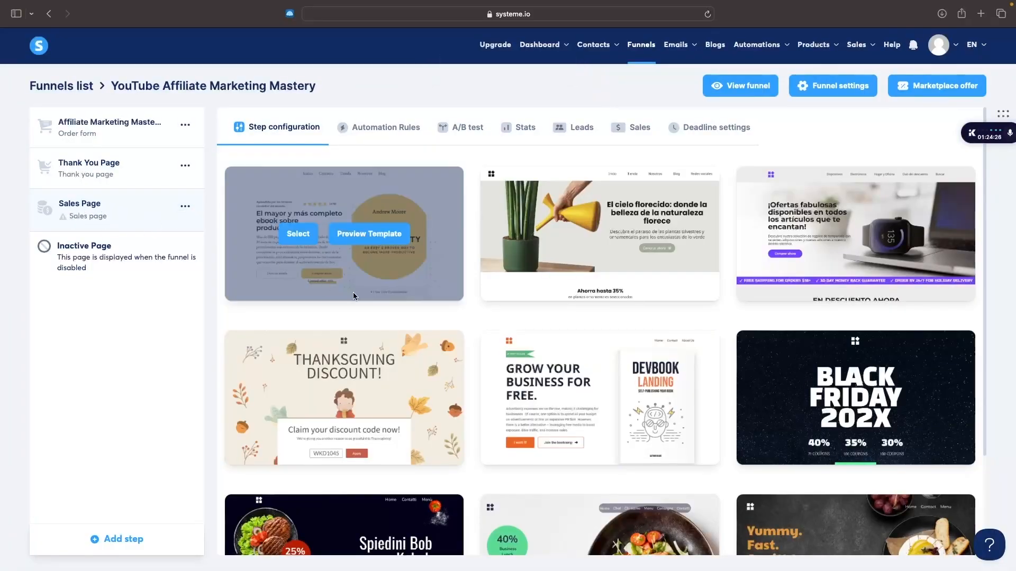
pyautogui.moveTo(78, 207); pyautogui.dragTo(97, 125)
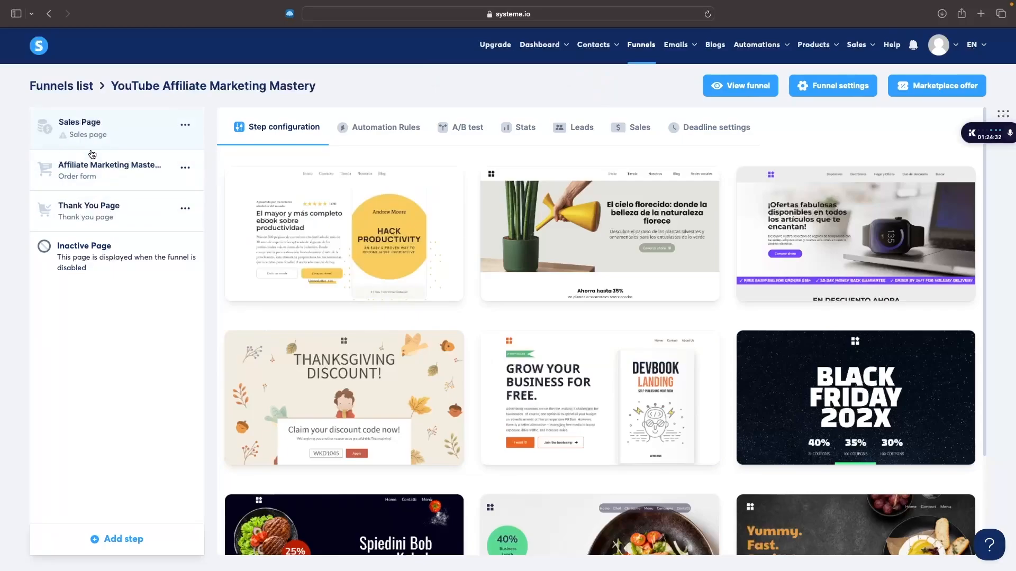
# Step: Apply the "Devbook Landing" template to the Sales Page step and set its URL path to "salespage"
pyautogui.moveTo(235, 190)
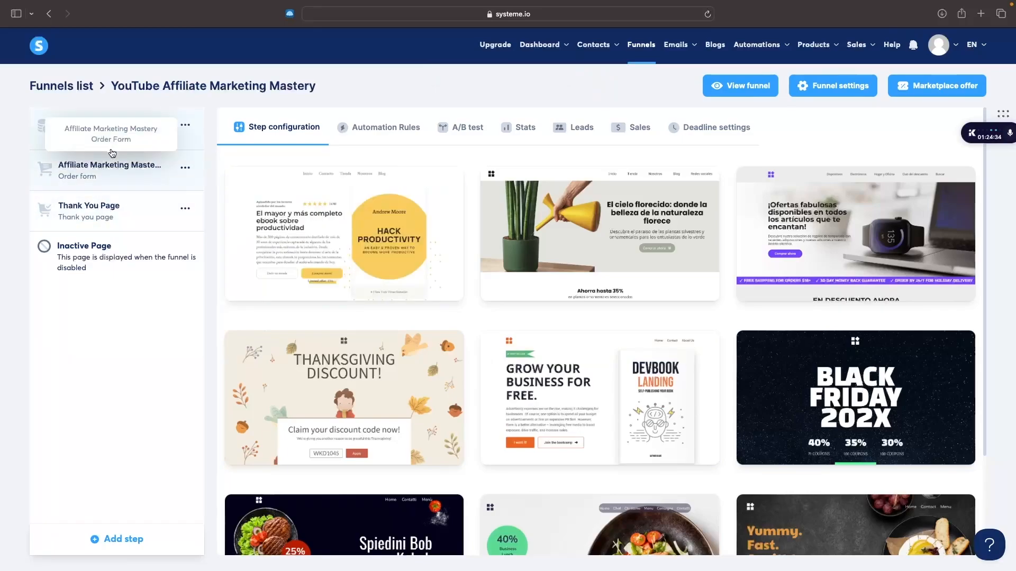
pyautogui.scroll(-3, 811, 361)
pyautogui.scroll(4, 783, 338)
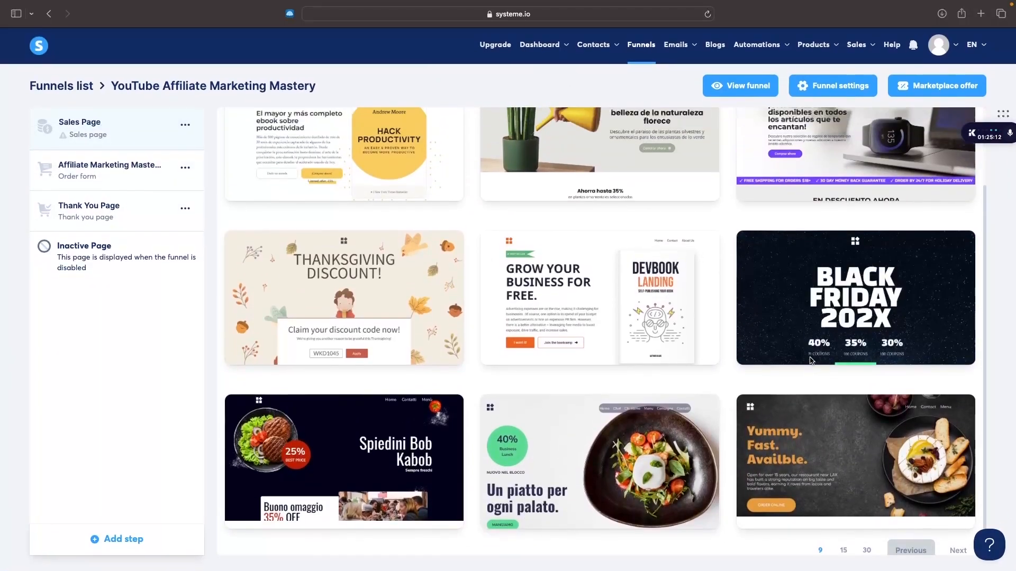
pyautogui.scroll(-1, 743, 316)
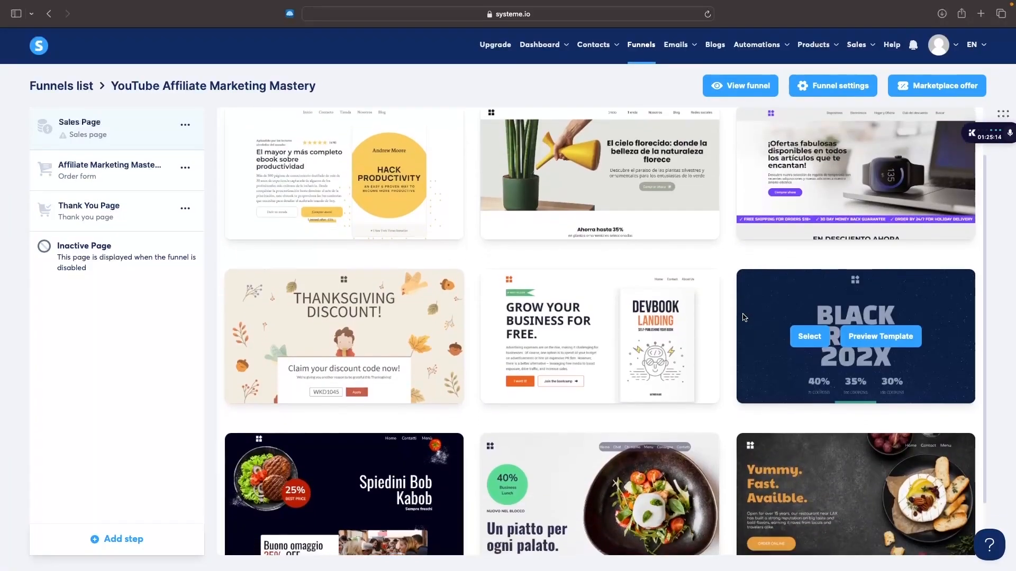
pyautogui.click(554, 337)
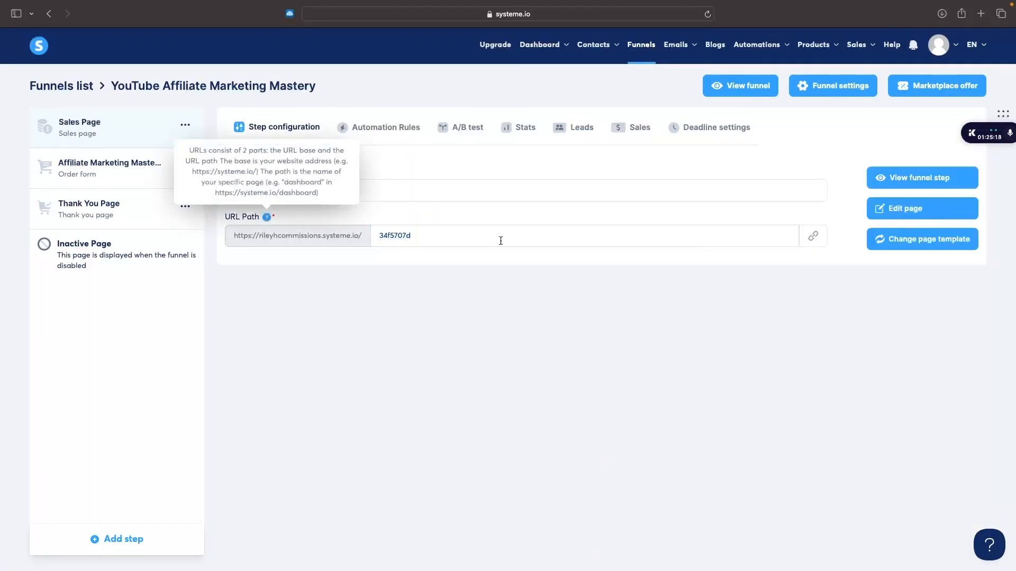
pyautogui.doubleClick(471, 240)
pyautogui.write('salespage')
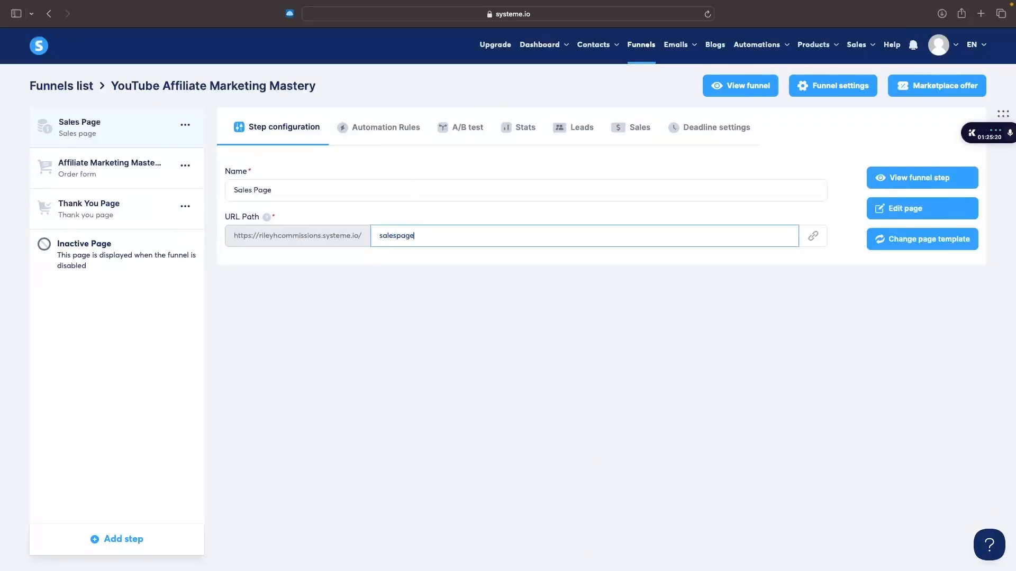
# Step: Open the Sales Page in the page editor and delete the "Featured in" section containing the brand logos
pyautogui.click(919, 209)
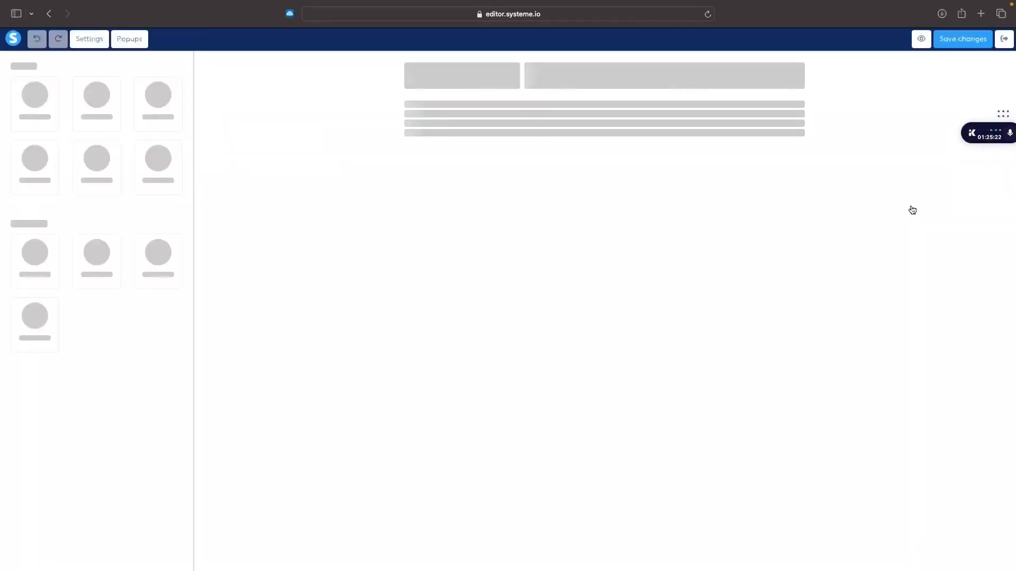
pyautogui.scroll(20, 912, 210)
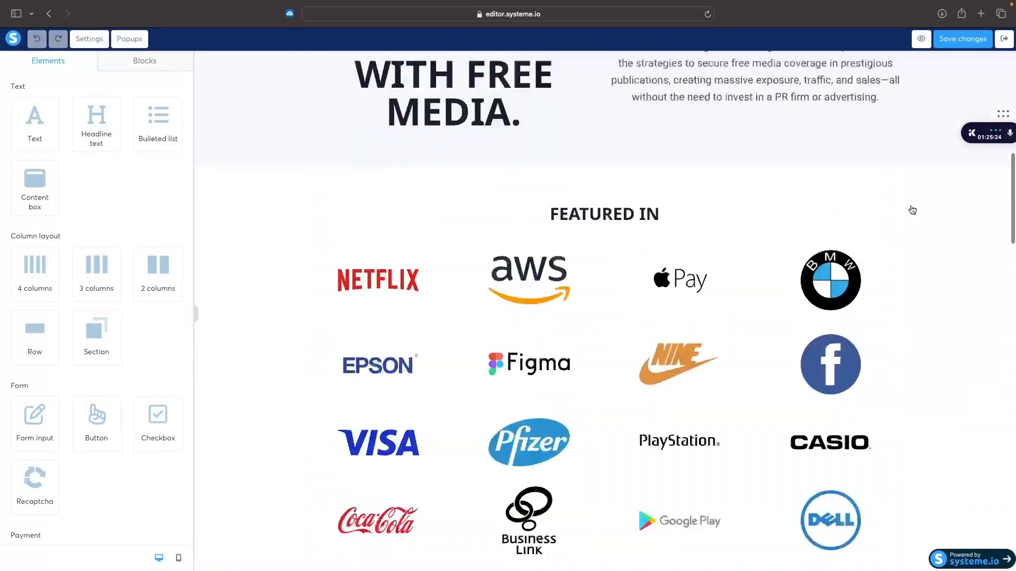
pyautogui.scroll(-1, 597, 248)
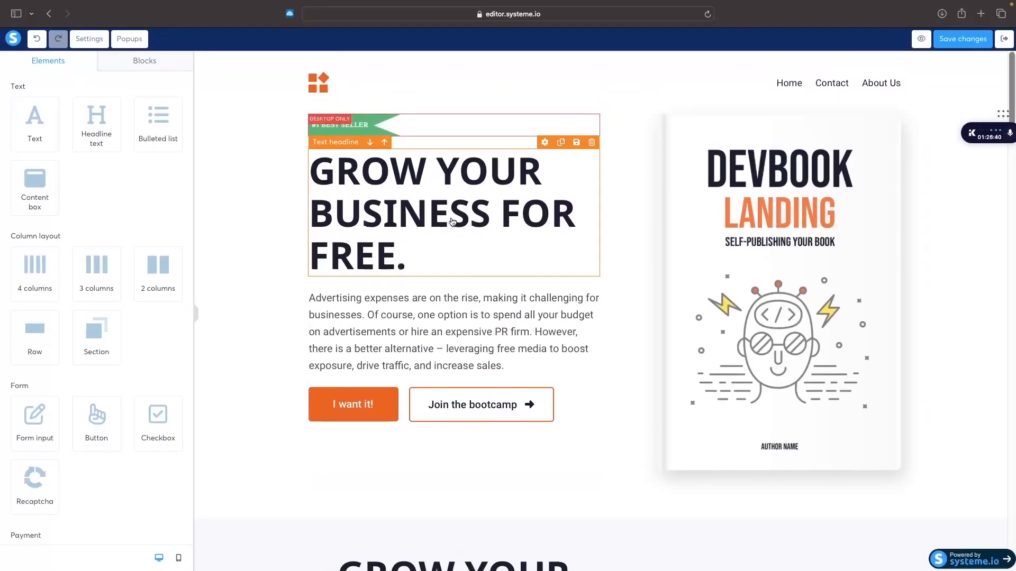
pyautogui.scroll(-15, 586, 302)
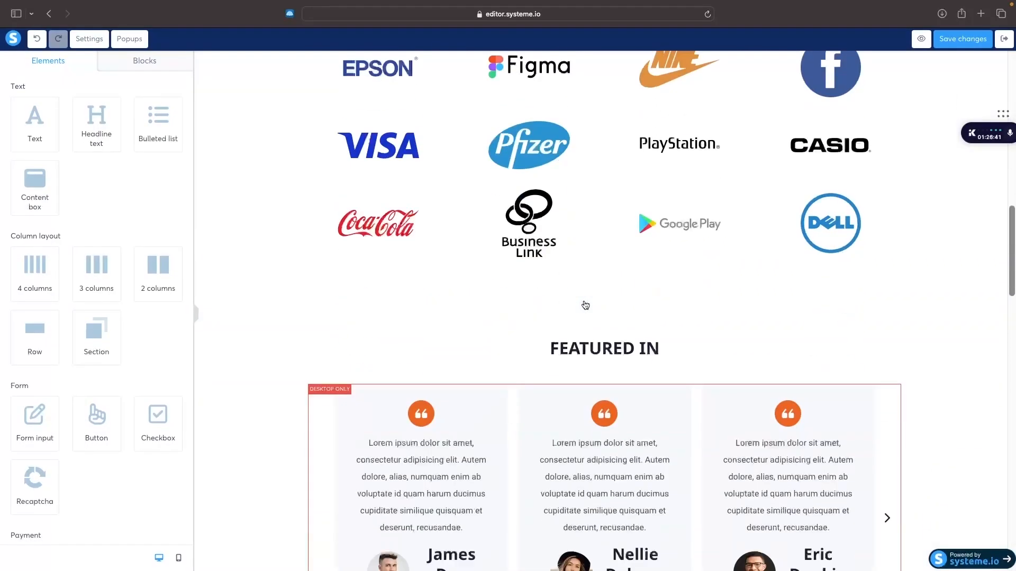
pyautogui.scroll(-5, 585, 306)
pyautogui.scroll(8, 585, 302)
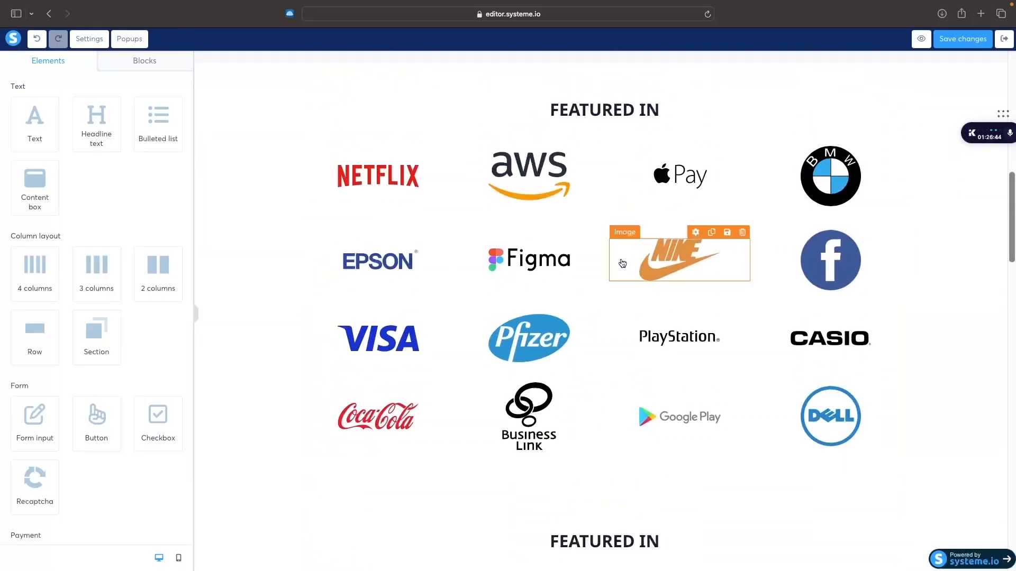
pyautogui.scroll(2, 622, 264)
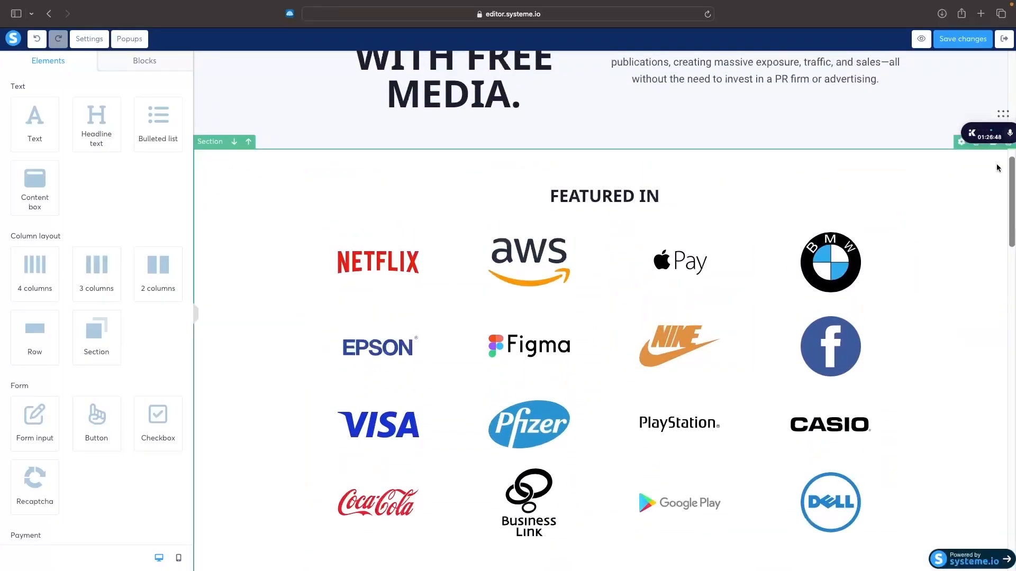
pyautogui.click(1008, 147)
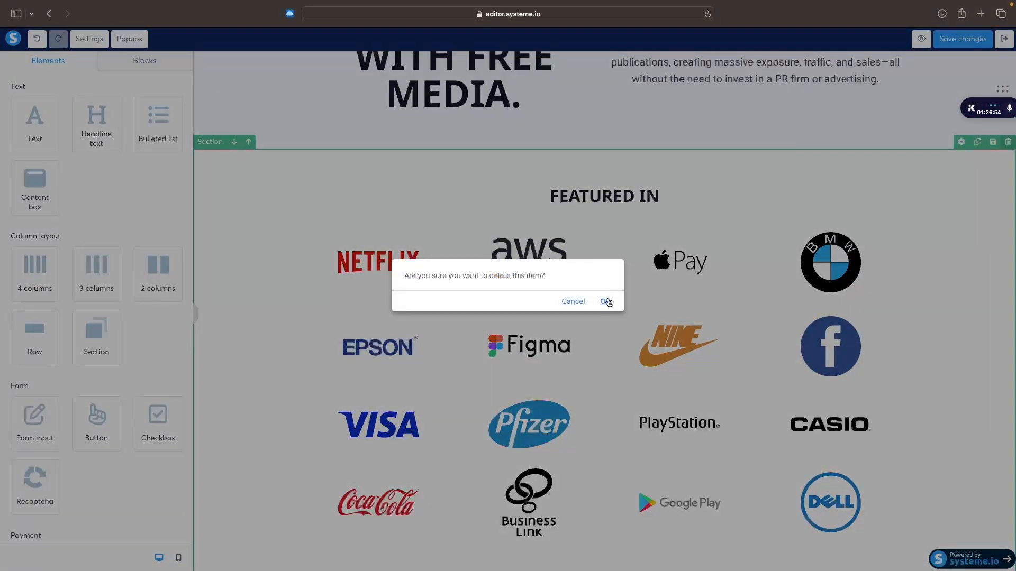
pyautogui.click(604, 300)
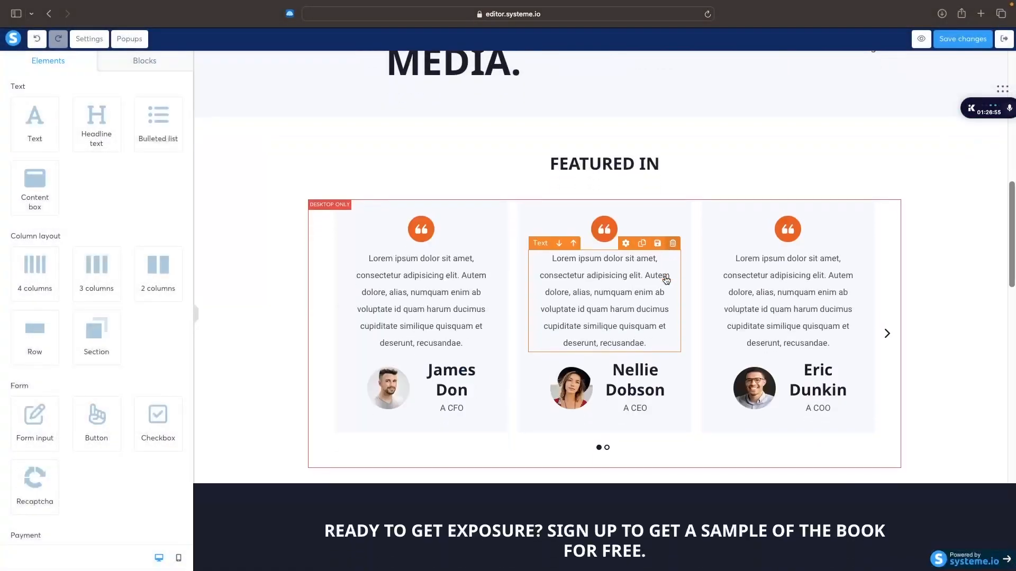
# Step: Delete the remaining "Featured in" section containing the testimonial carousel
pyautogui.scroll(2, 665, 279)
pyautogui.click(1008, 197)
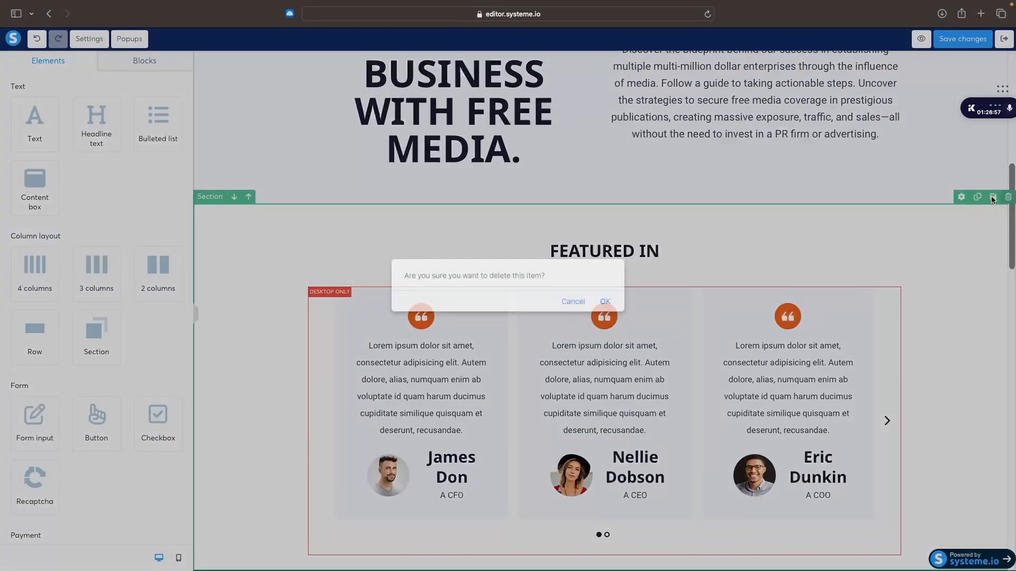
pyautogui.click(604, 300)
# Step: Delete the Devbook cover image beside the main headline in the first section
pyautogui.scroll(15, 687, 264)
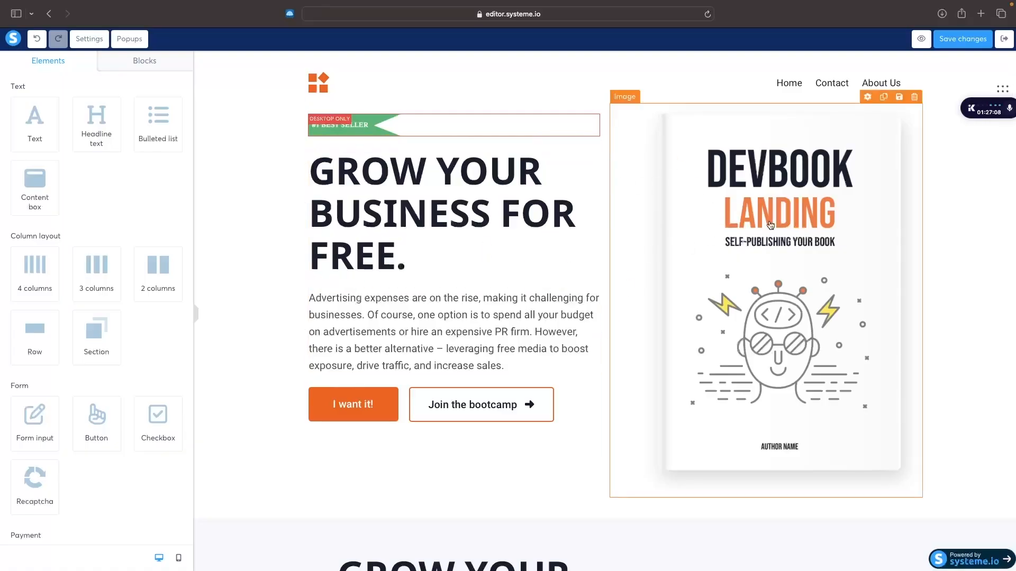
pyautogui.click(737, 241)
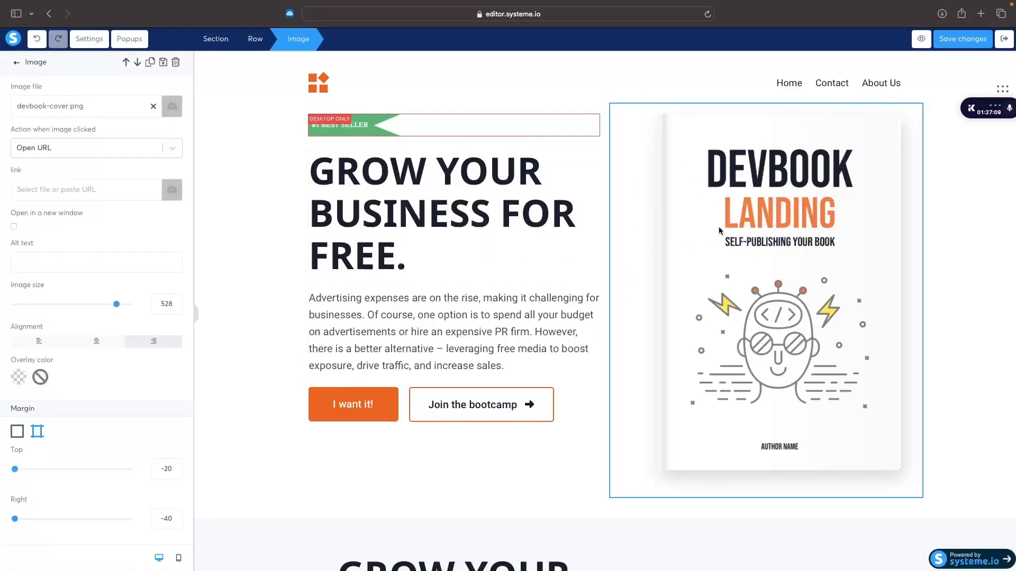
pyautogui.click(719, 228)
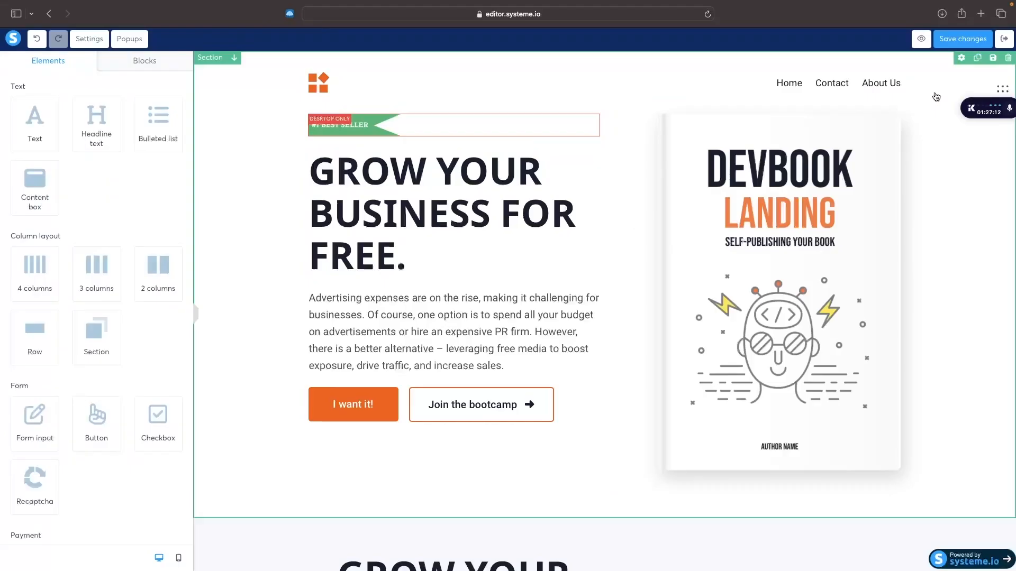
pyautogui.click(914, 97)
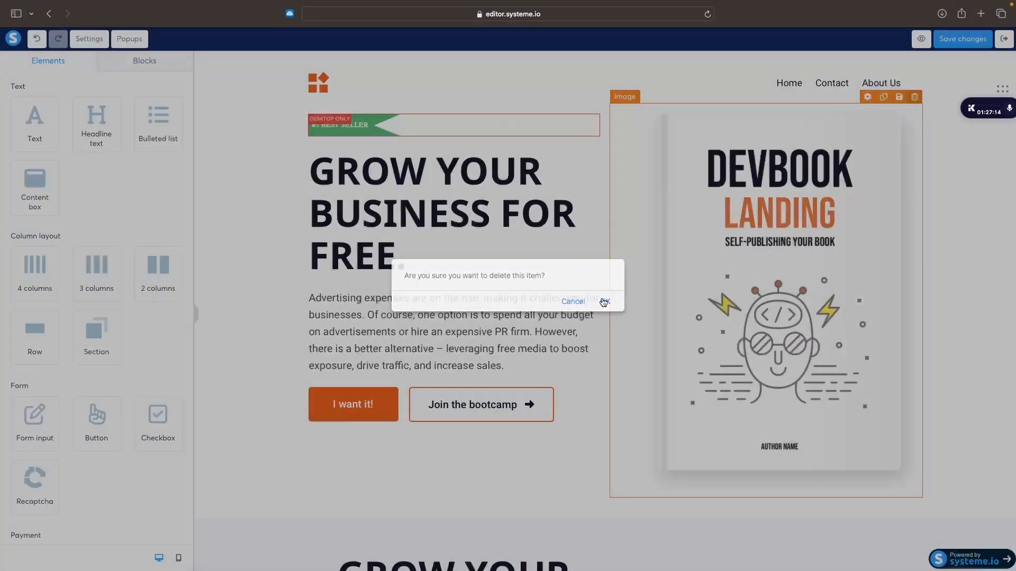
pyautogui.click(604, 302)
# Step: Add a Video element to the empty column beside the main headline and set its video type to Upload file
pyautogui.scroll(-5, 95, 376)
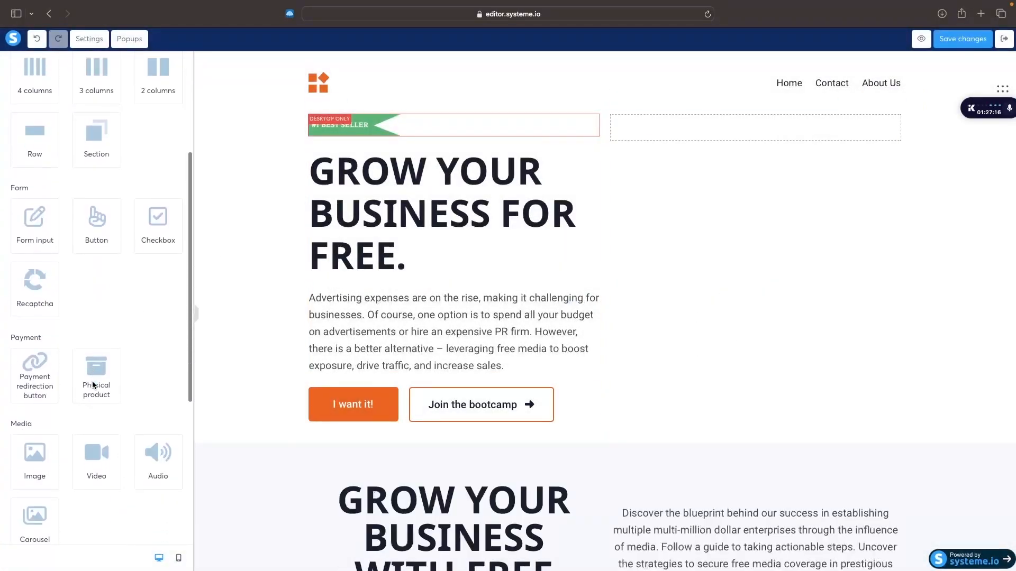
pyautogui.moveTo(102, 369); pyautogui.dragTo(738, 130)
pyautogui.click(771, 256)
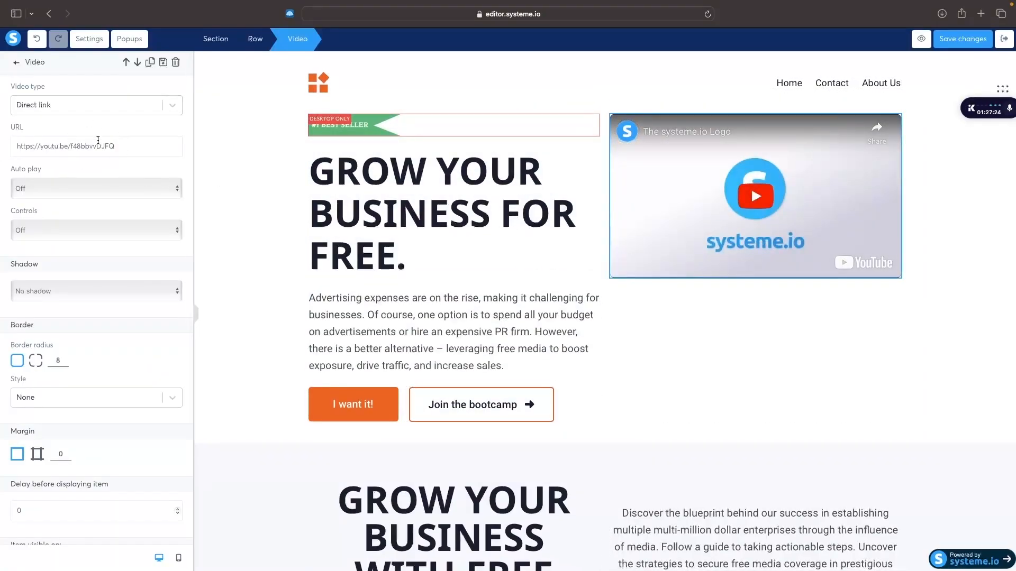
pyautogui.click(111, 104)
pyautogui.click(85, 166)
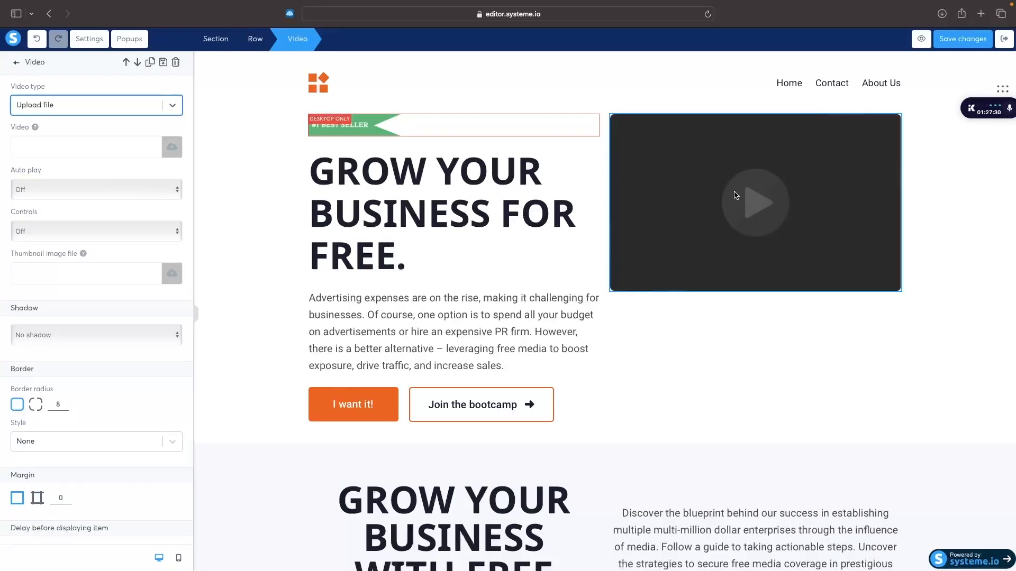
# Step: Examine the first section's editable headline, video placeholder and "I want it!" button
pyautogui.doubleClick(441, 228)
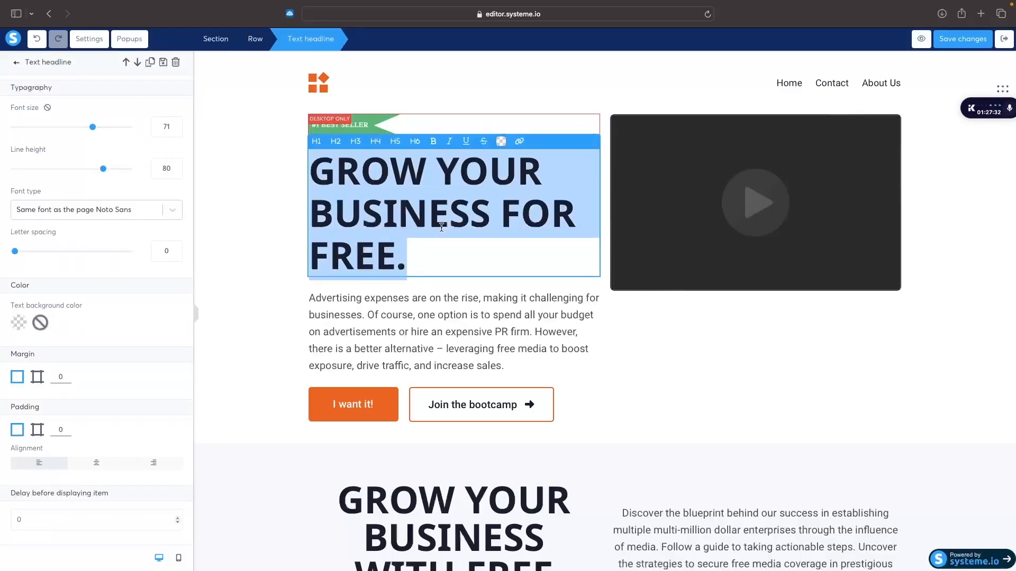
pyautogui.click(302, 273)
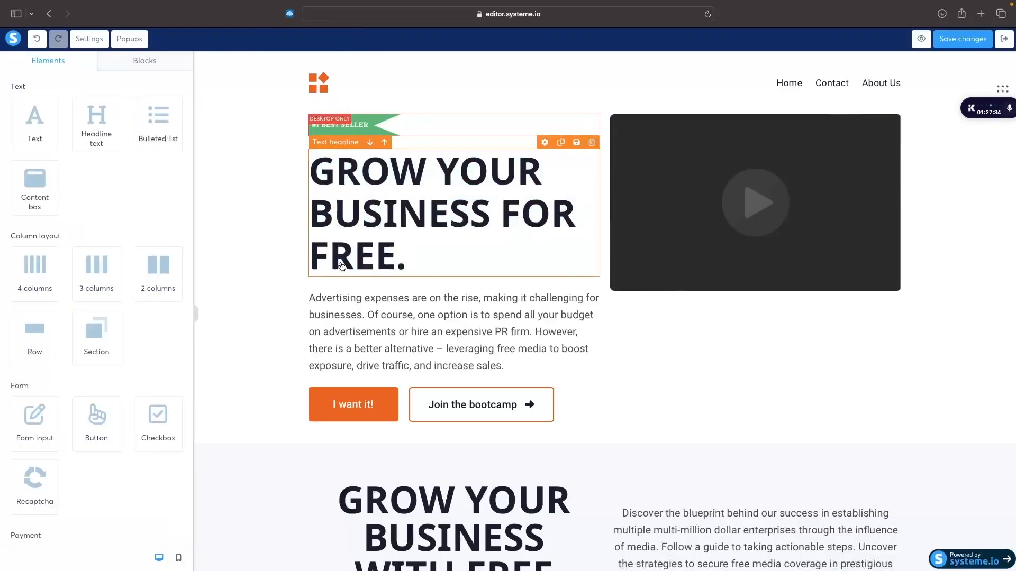
pyautogui.click(755, 182)
pyautogui.scroll(-2, 706, 202)
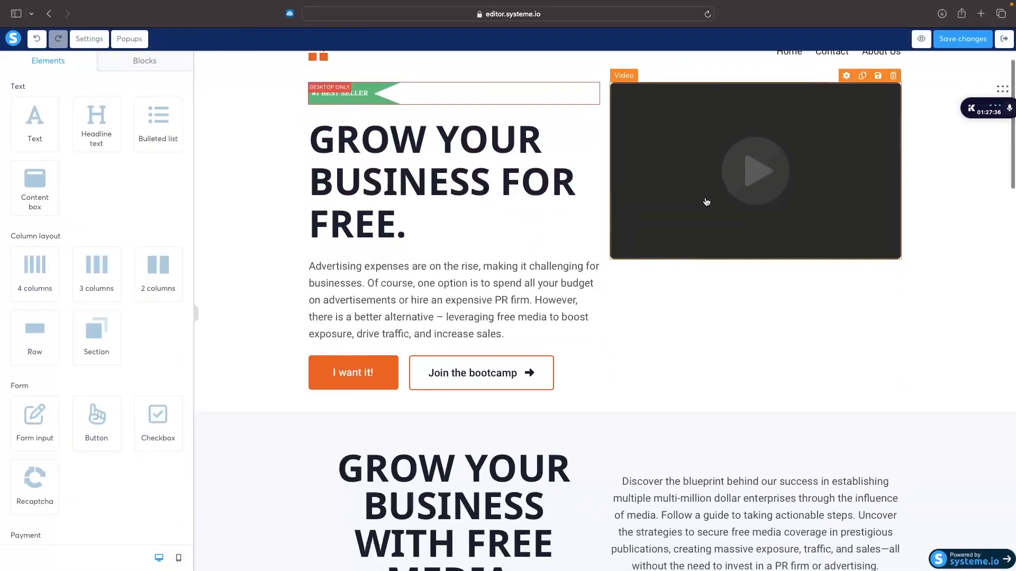
pyautogui.click(356, 351)
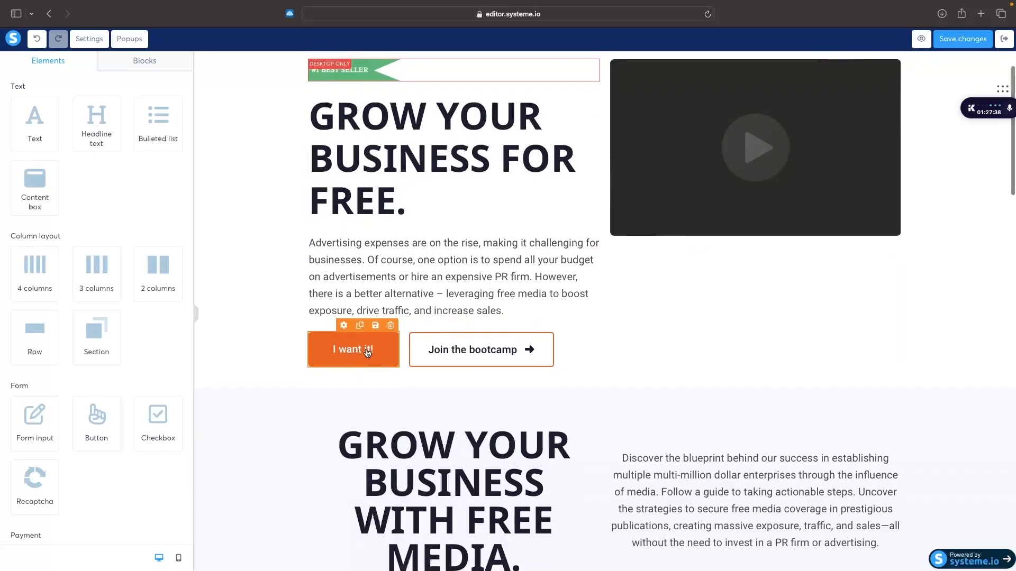
pyautogui.click(375, 350)
# Step: Delete the "Join the bootcamp" button and widen the "I want it!" button's column across most of the row
pyautogui.scroll(-1, 404, 313)
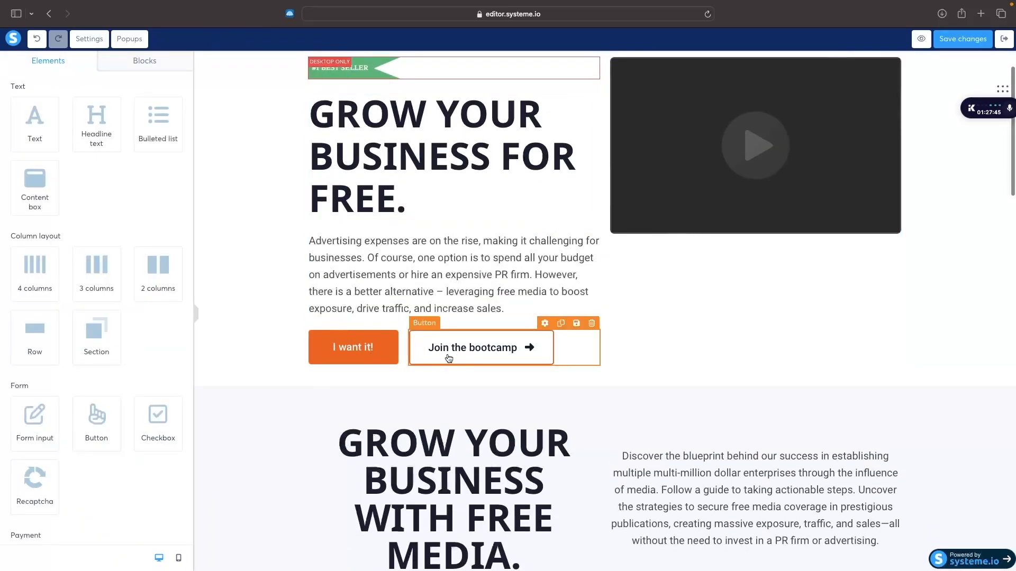
pyautogui.click(591, 326)
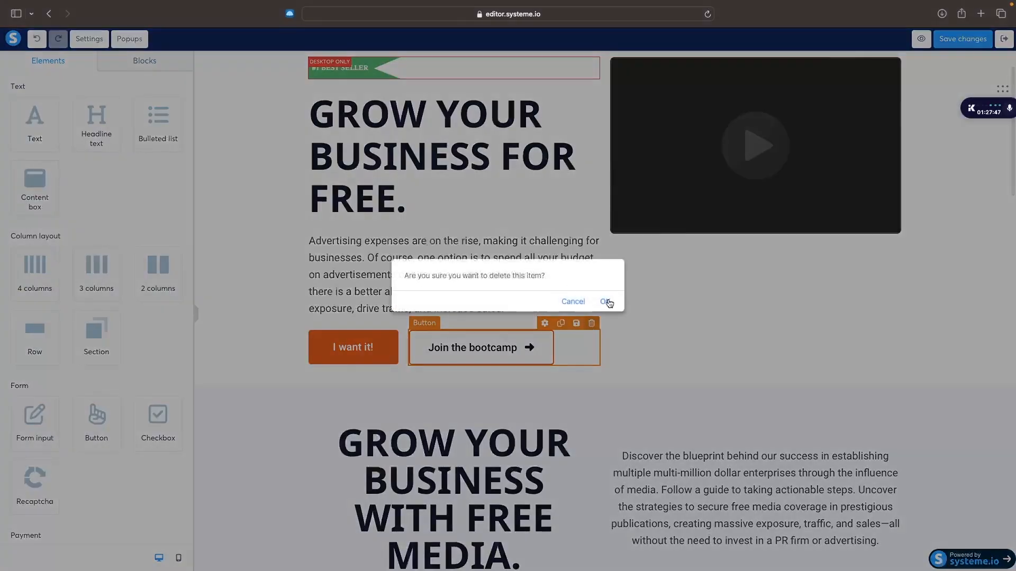
pyautogui.click(606, 301)
pyautogui.moveTo(403, 347); pyautogui.dragTo(608, 351)
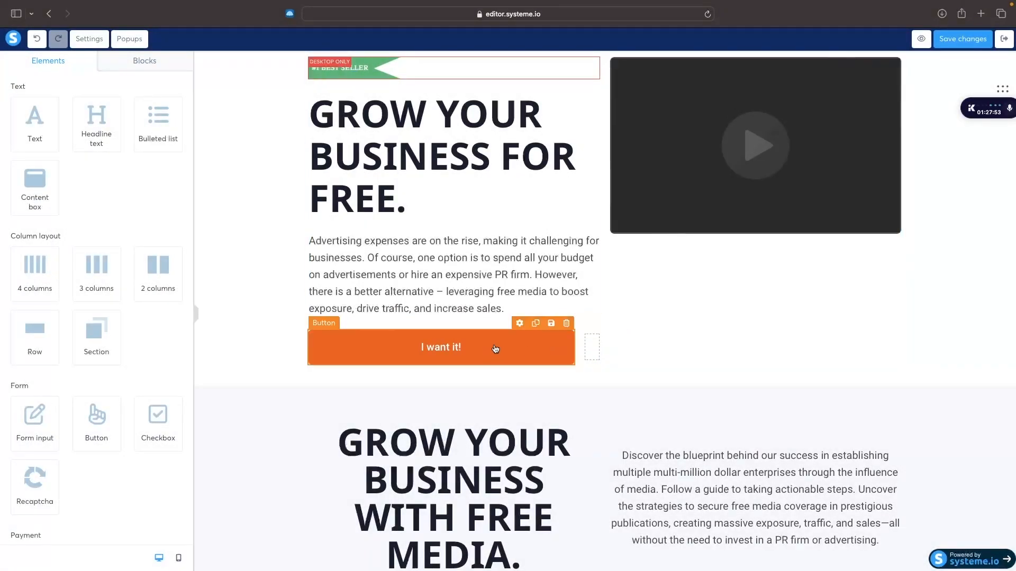
# Step: Review the "I want it!" button's click action and the text settings of the second section's headline and paragraph
pyautogui.click(452, 350)
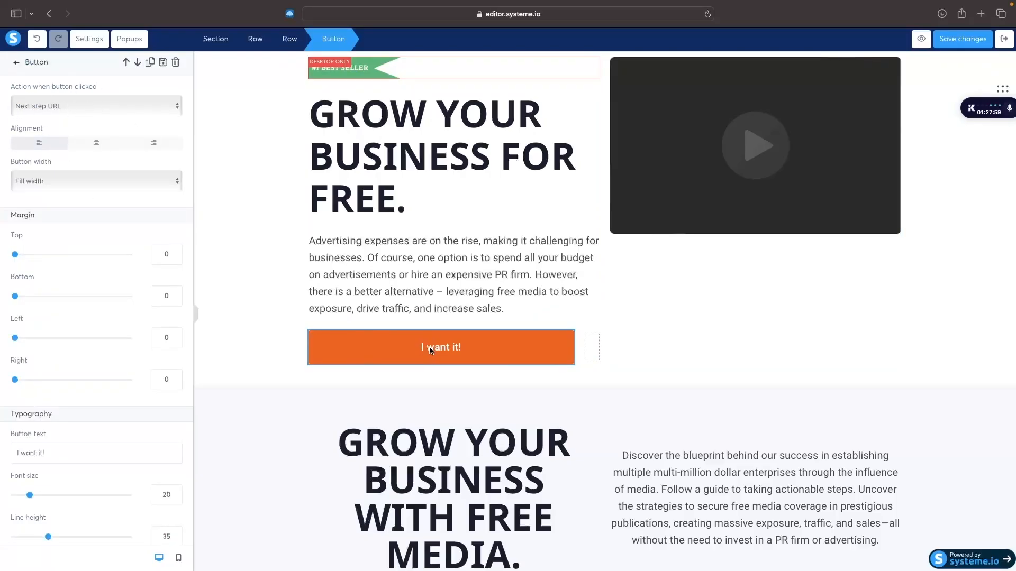
pyautogui.click(608, 282)
pyautogui.scroll(1, 610, 281)
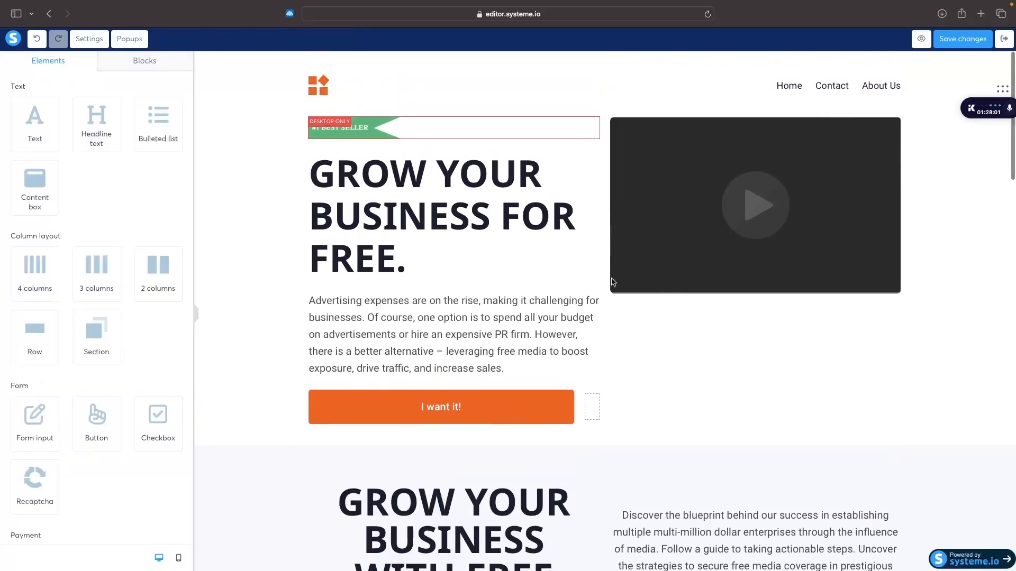
pyautogui.doubleClick(544, 324)
pyautogui.scroll(-3, 546, 325)
pyautogui.click(681, 381)
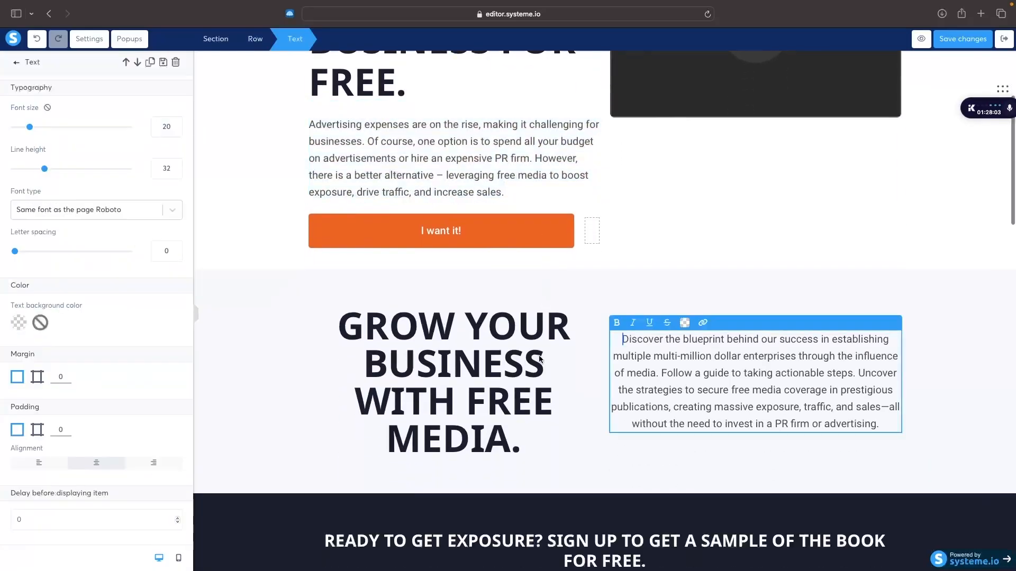
pyautogui.doubleClick(502, 363)
pyautogui.scroll(-2, 500, 362)
pyautogui.scroll(-1, 501, 361)
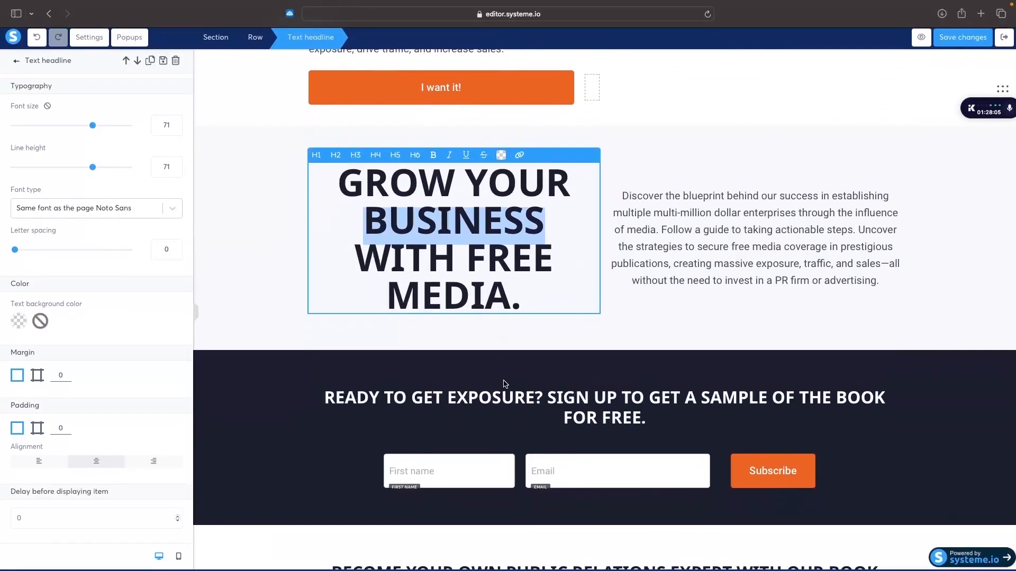
pyautogui.click(546, 327)
# Step: Save the sales page and leave the editor
pyautogui.scroll(5, 546, 327)
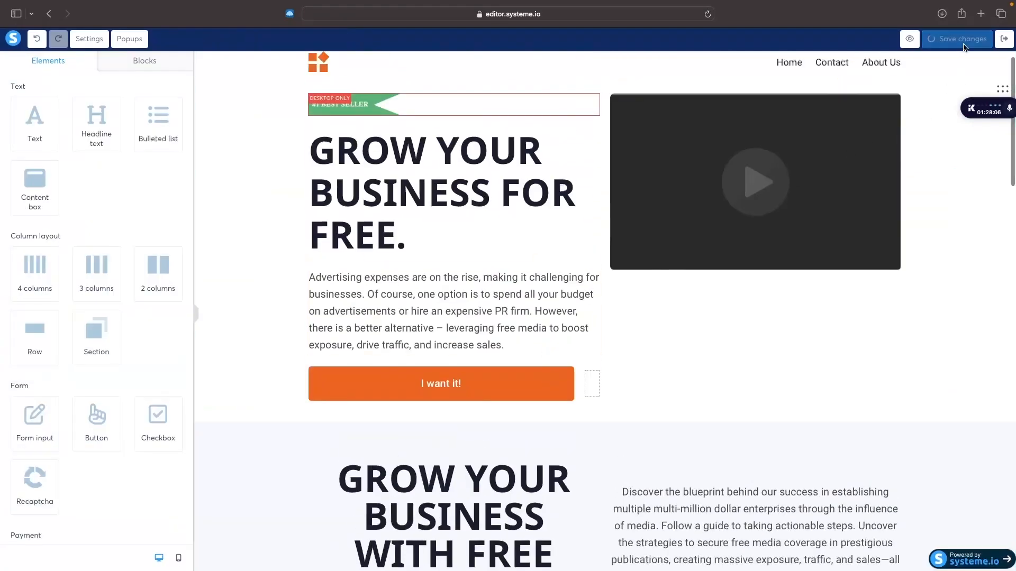
pyautogui.click(1004, 40)
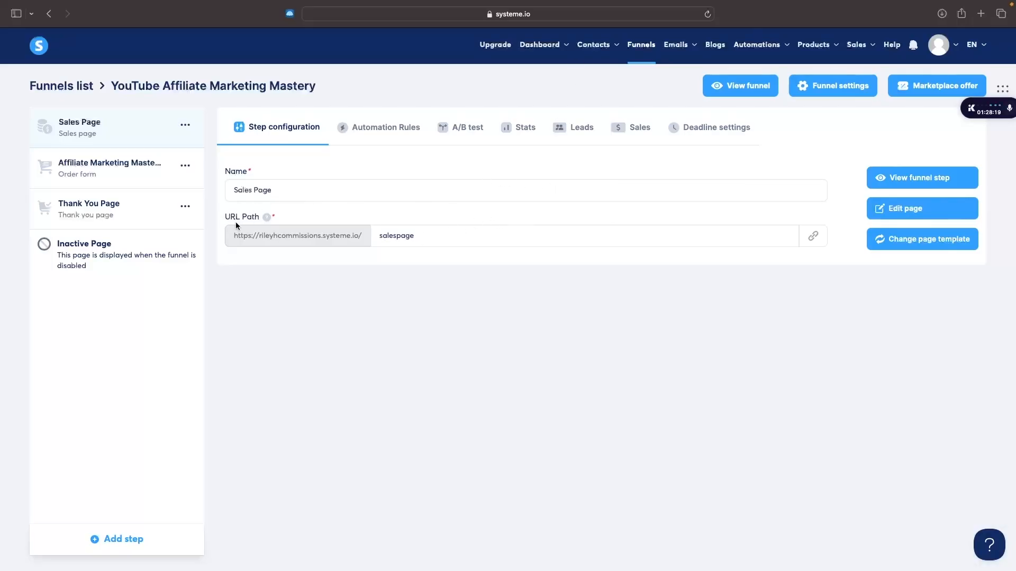
# Step: Copy the Sales Page URL, open it in a new browser tab, and follow the "I want it!" button to the order form
pyautogui.click(810, 239)
pyautogui.click(981, 13)
pyautogui.press('super+v')
pyautogui.press('Return')
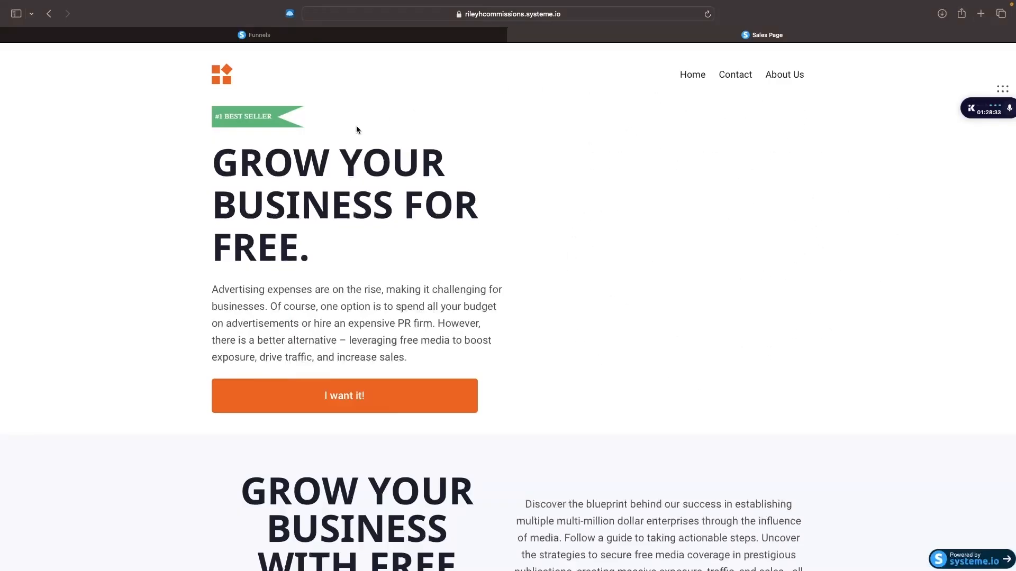
pyautogui.click(345, 398)
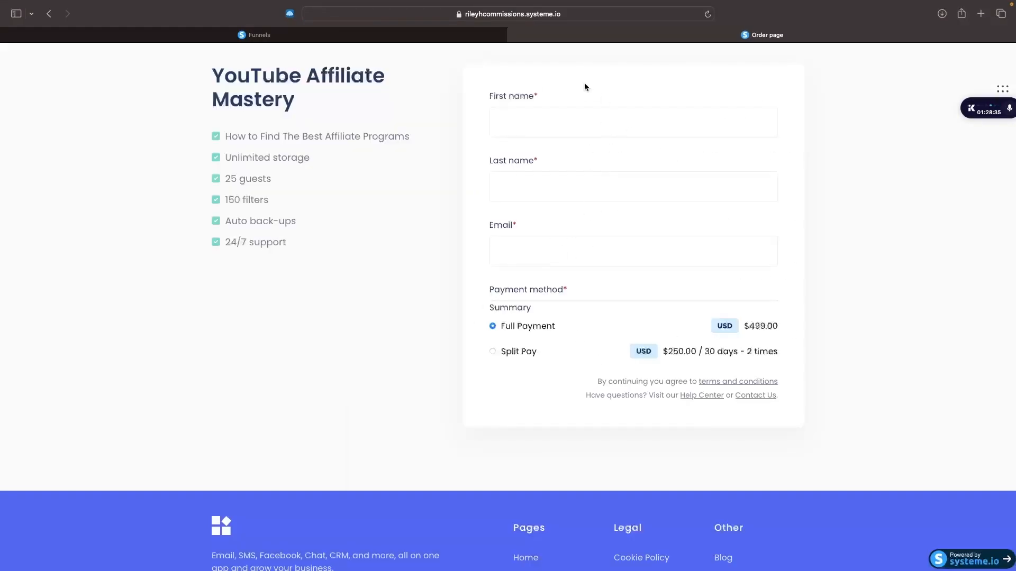